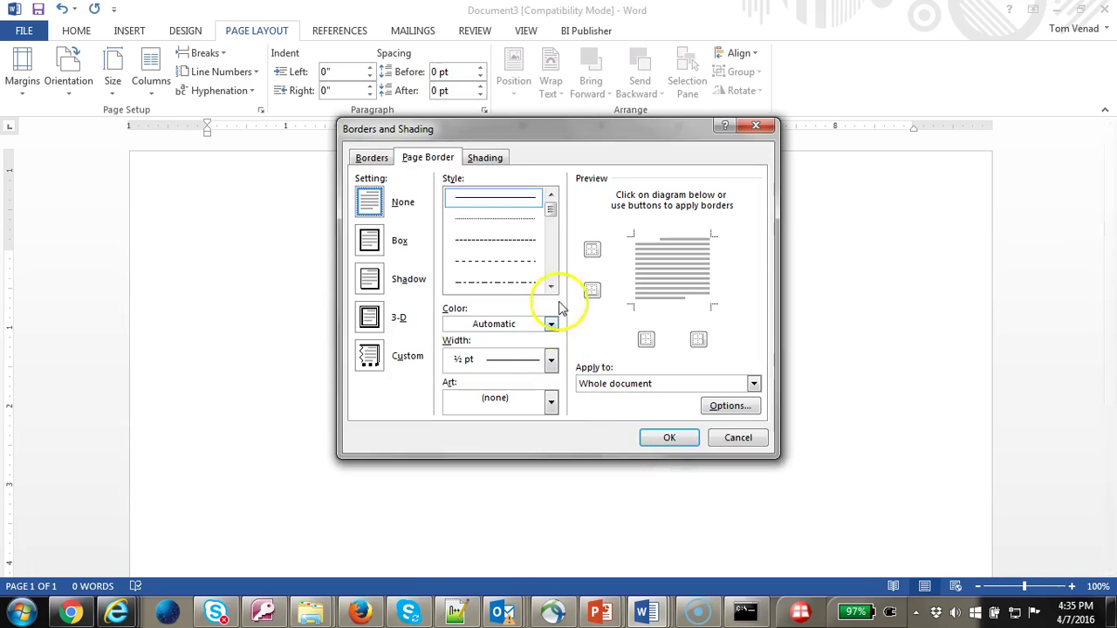
# Apply a Box page border to the whole document
pyautogui.click(393, 242)
pyautogui.click(669, 438)
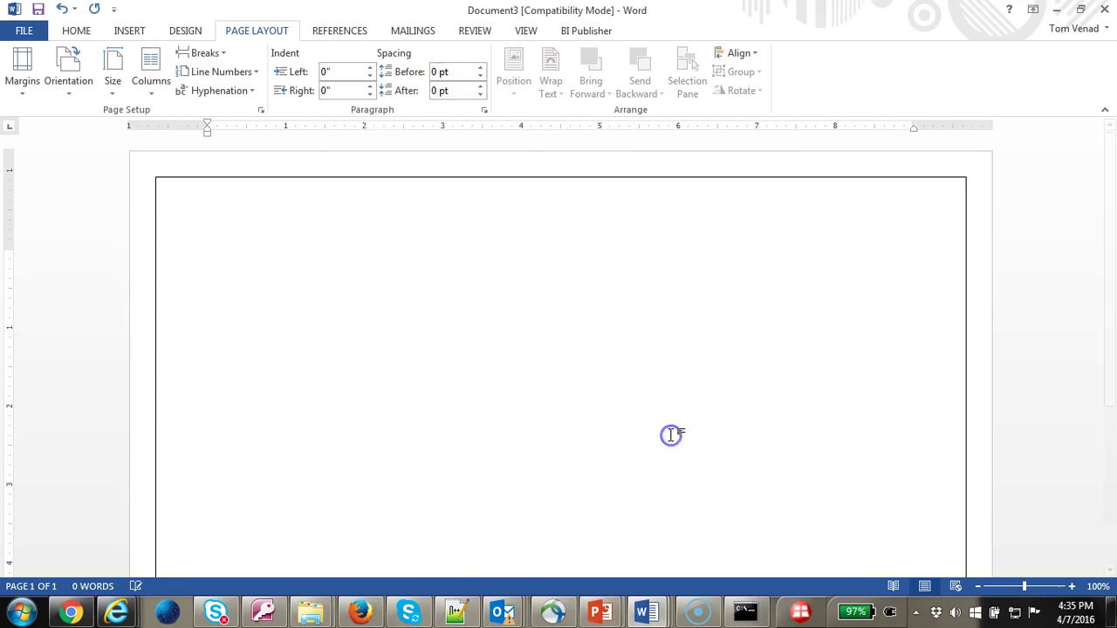
# Open the page header for editing and insert a table with three columns and two rows in it
pyautogui.click(129, 31)
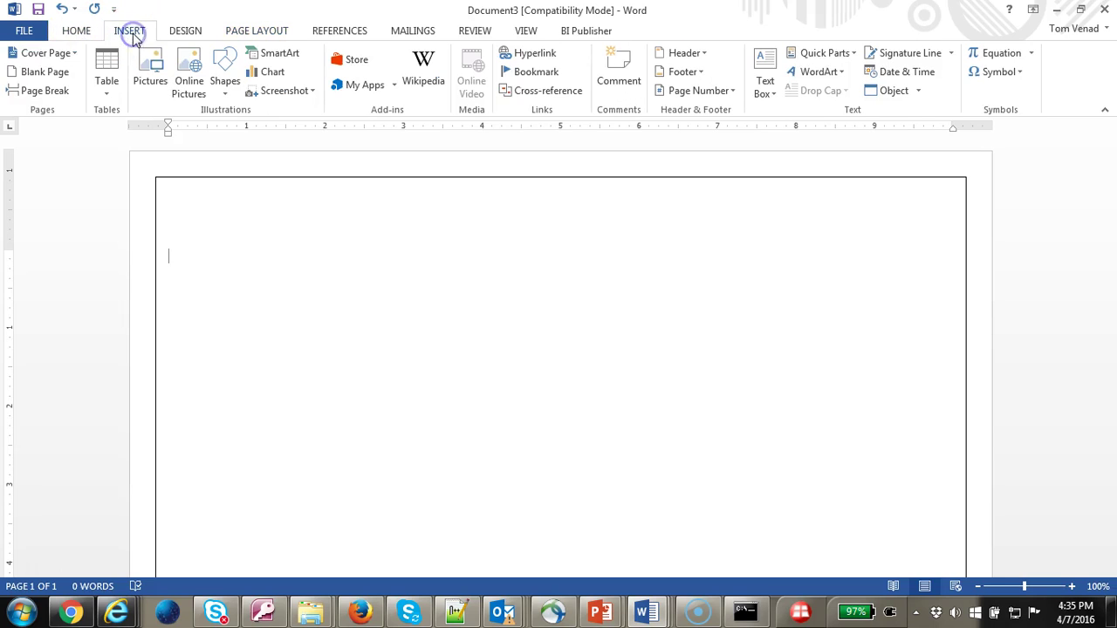
pyautogui.click(701, 54)
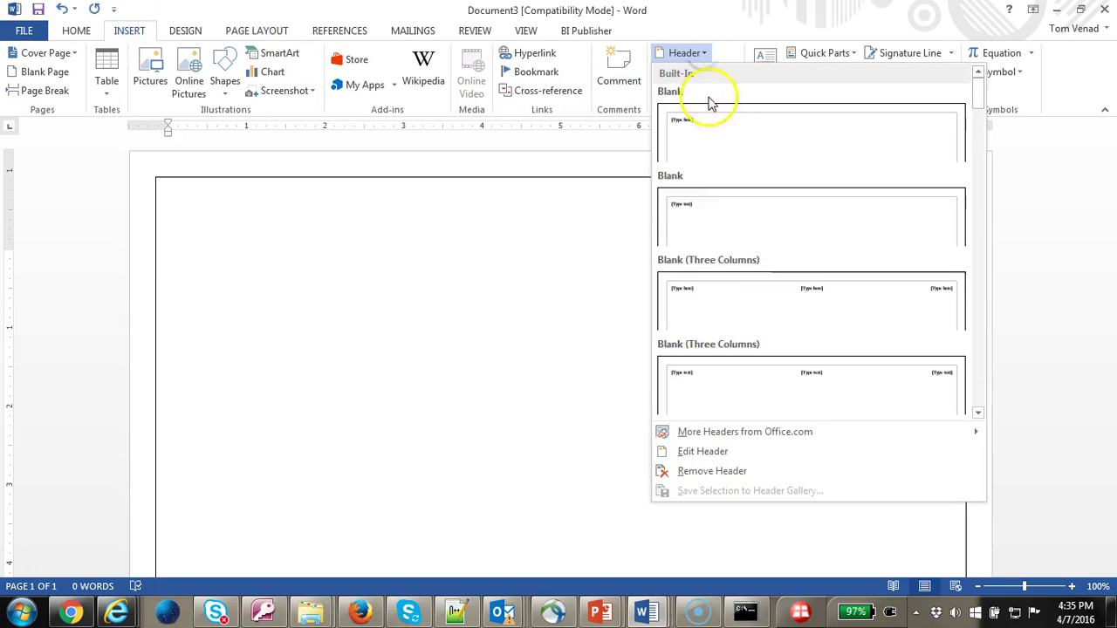
pyautogui.click(743, 454)
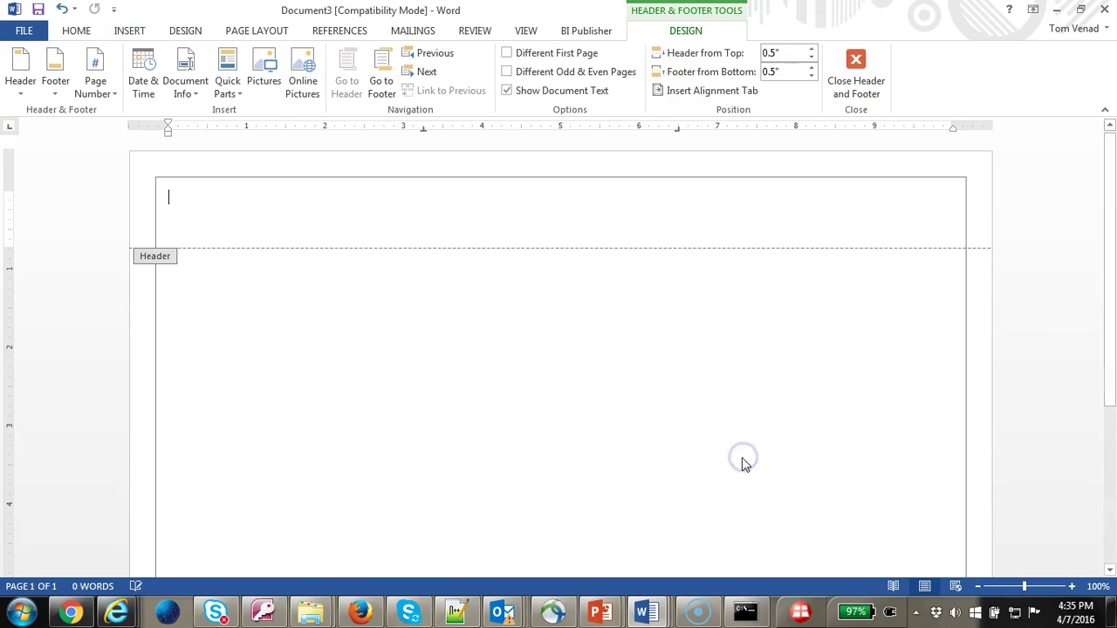
pyautogui.click(129, 31)
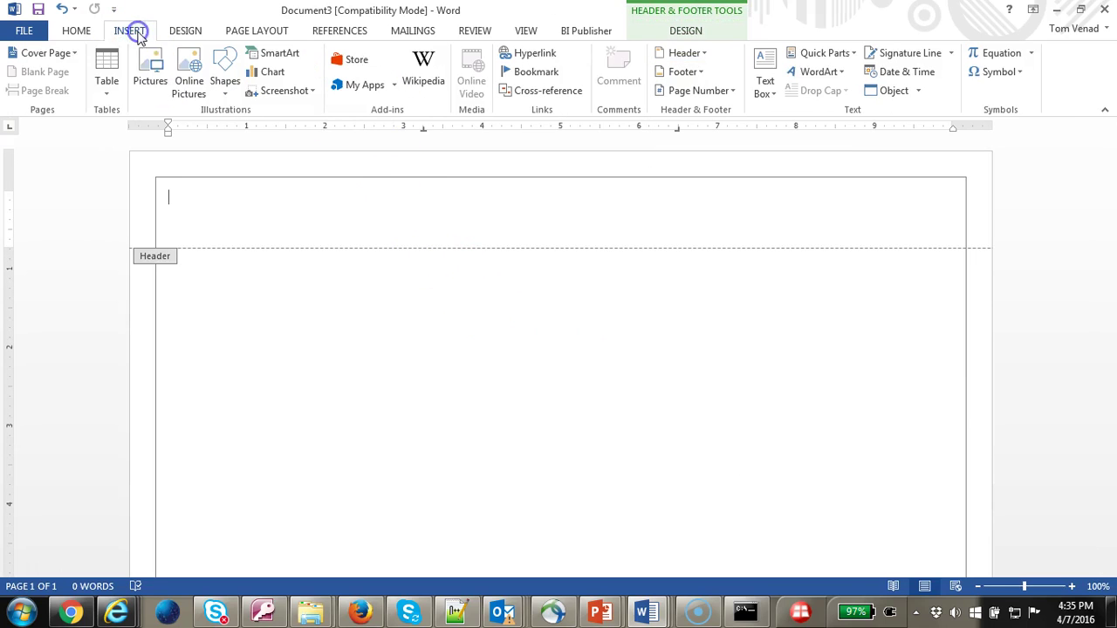
pyautogui.click(106, 75)
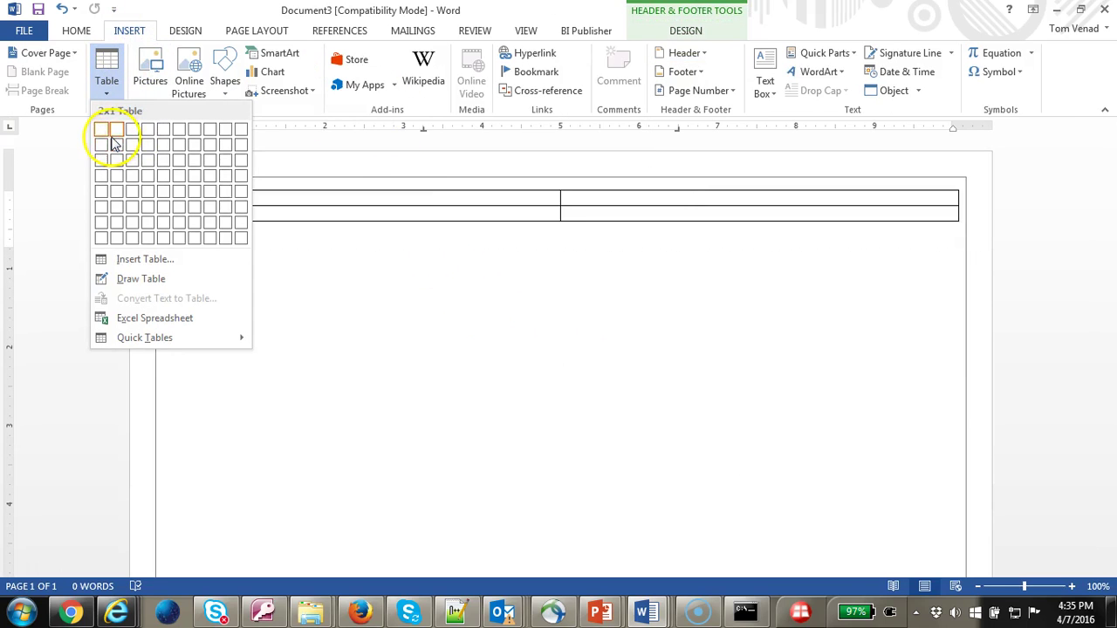
pyautogui.click(134, 143)
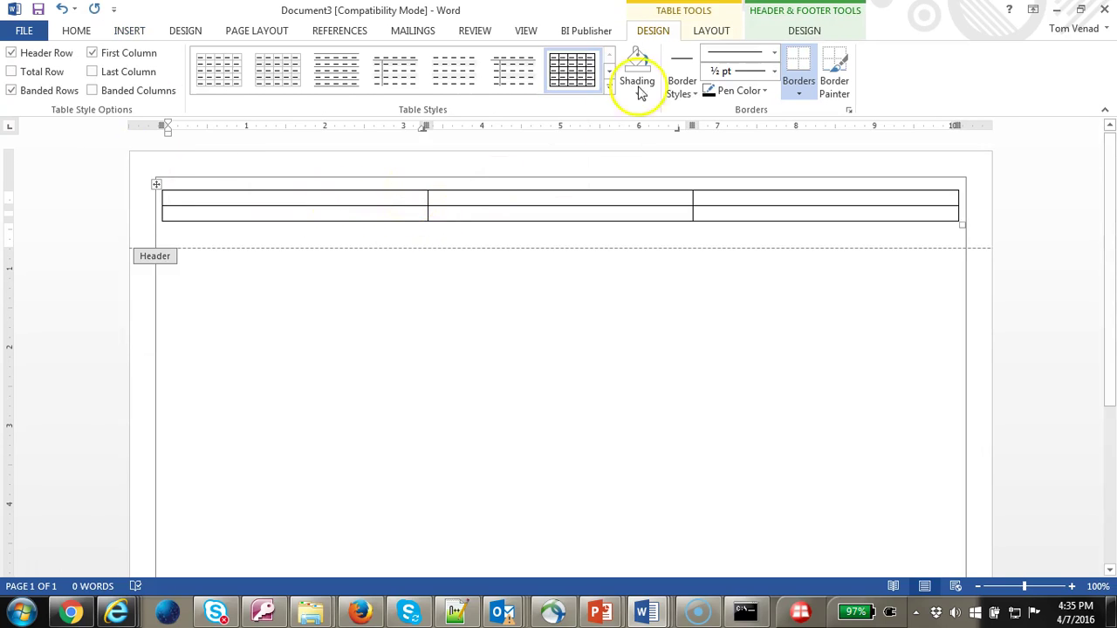
# Insert a Page X of Y number in the Bold Numbers style in the header table's first cell
pyautogui.click(130, 31)
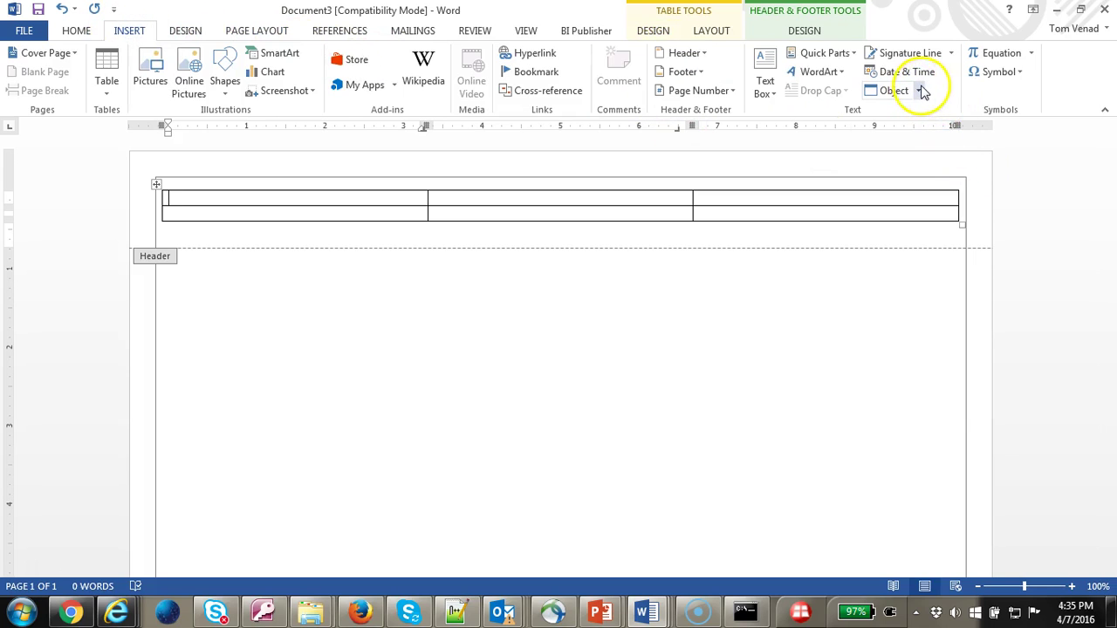
pyautogui.click(730, 92)
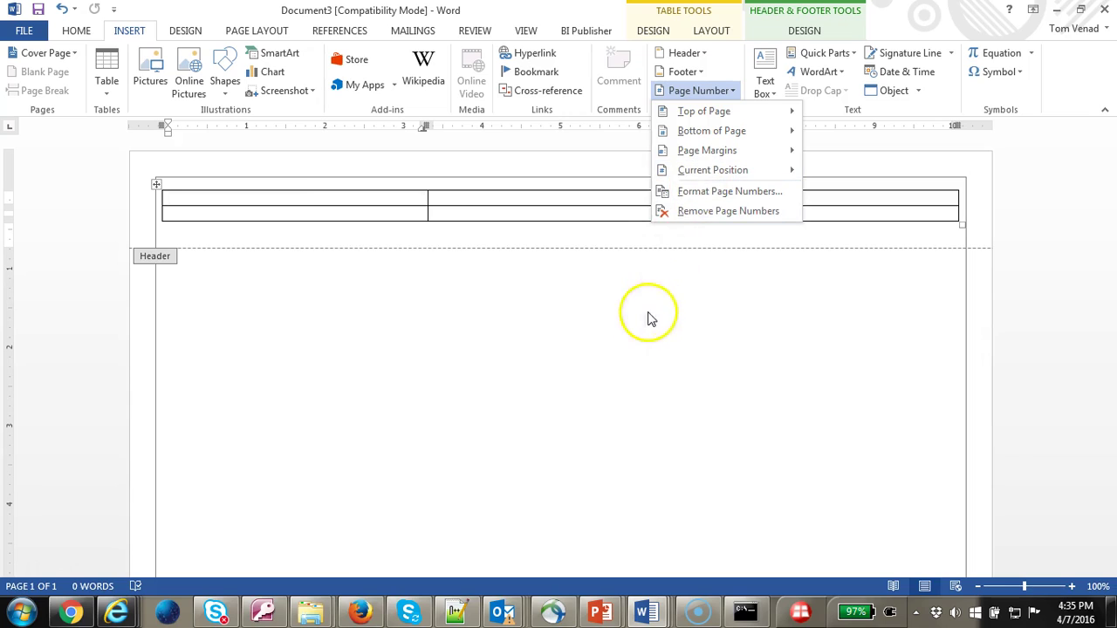
pyautogui.moveTo(733, 171)
pyautogui.moveTo(646, 220); pyautogui.dragTo(642, 272)
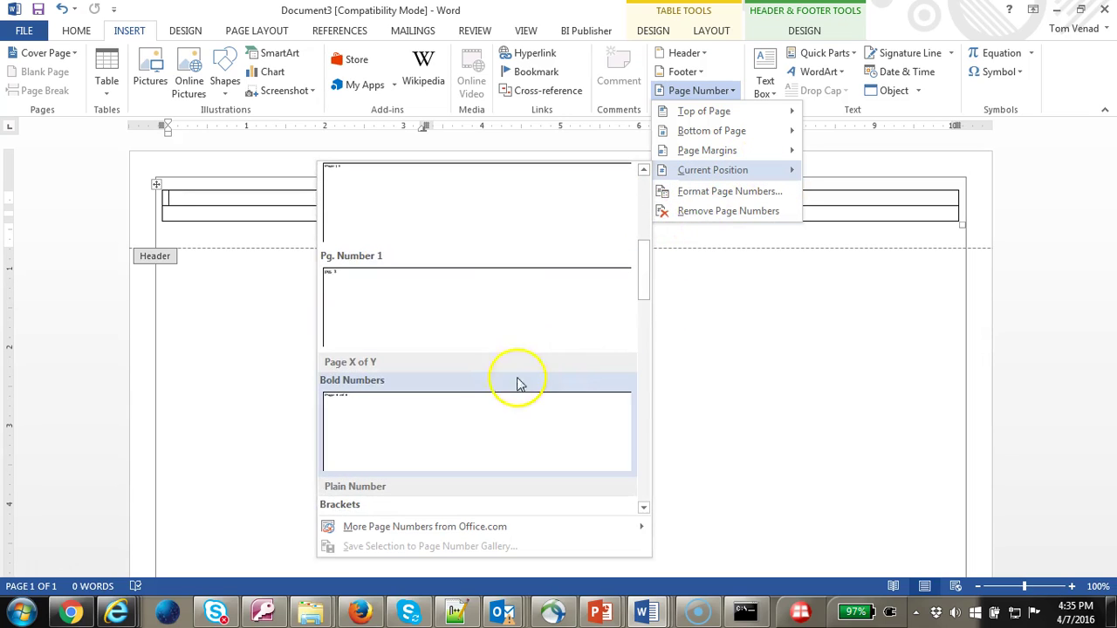
pyautogui.click(500, 394)
# Insert an automatically updating date in the 4/7/2016 format in the third cell of the header table's first row
pyautogui.click(757, 202)
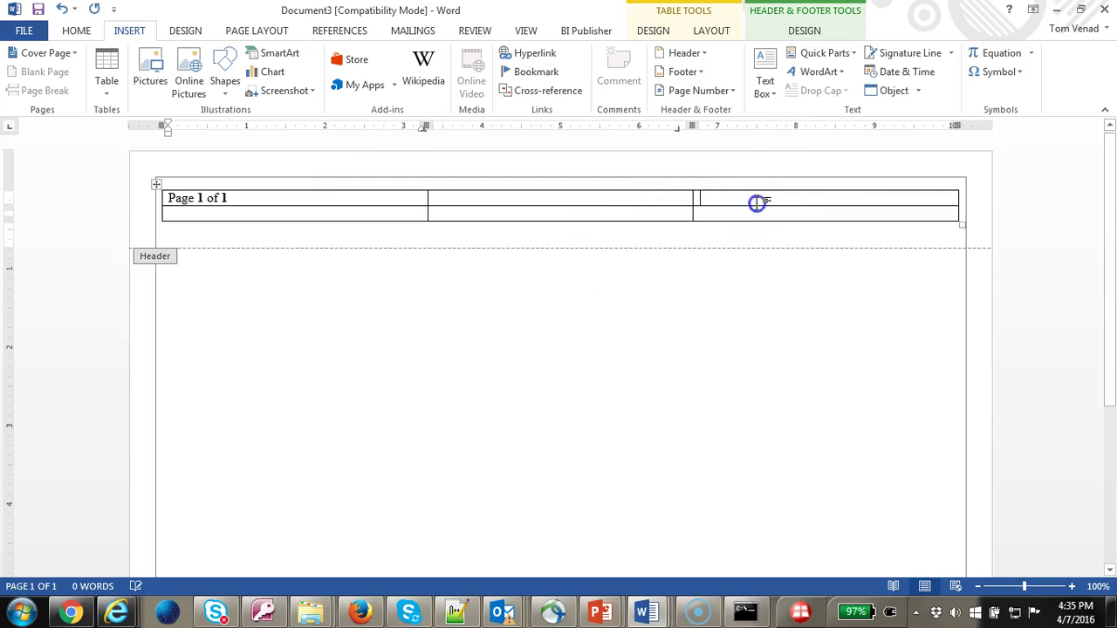
pyautogui.click(934, 83)
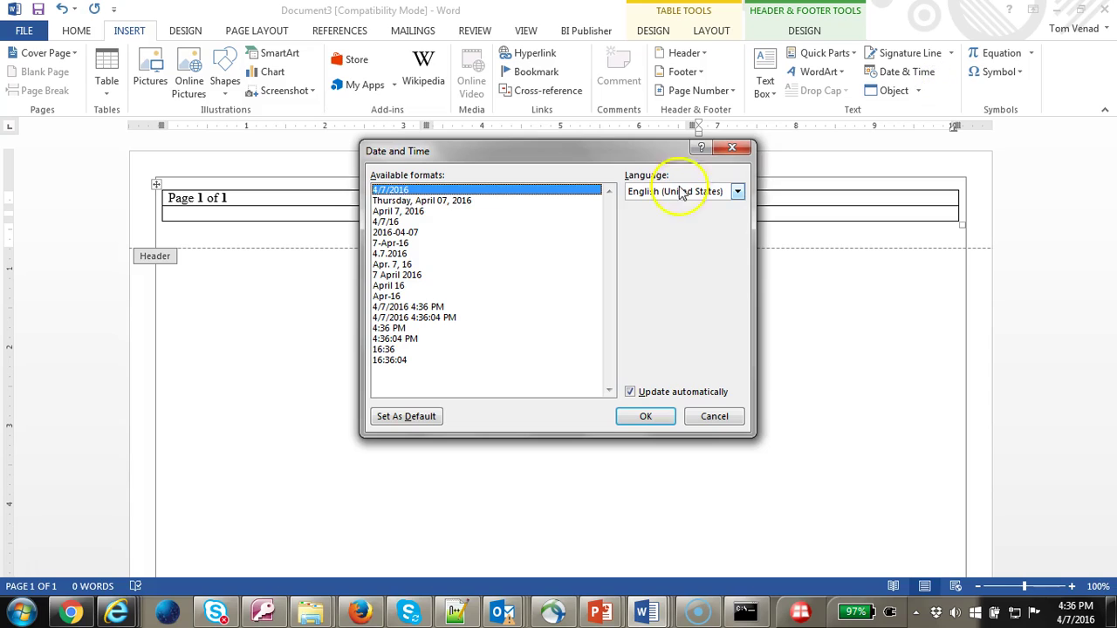
pyautogui.click(652, 417)
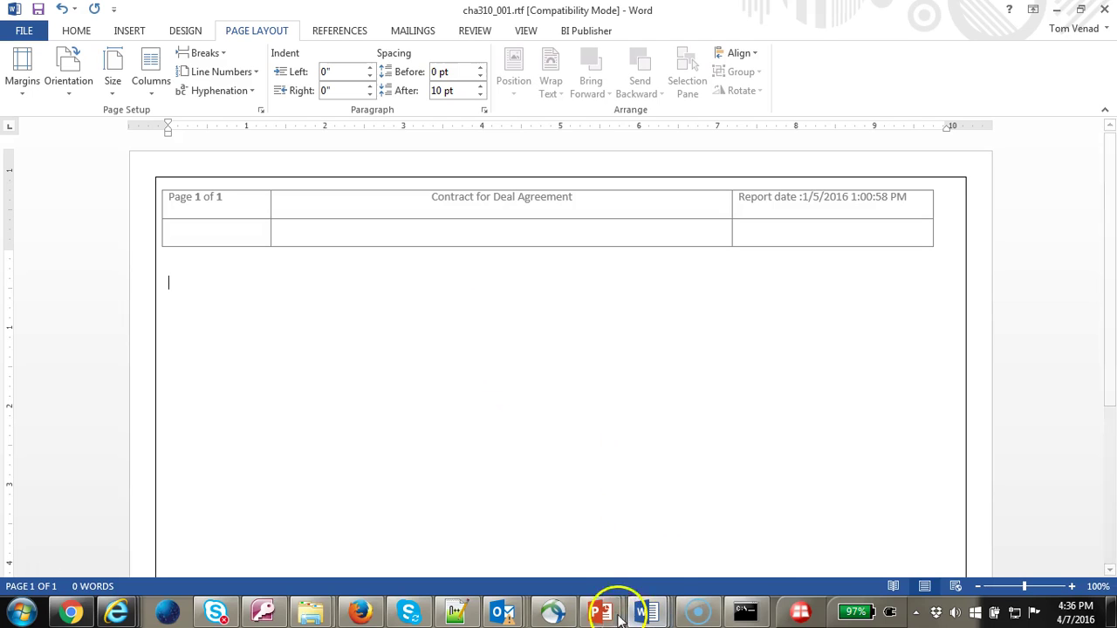
# Switch to the PowerPoint slide show to view the instructions for the following part
pyautogui.moveTo(602, 611)
pyautogui.click(674, 513)
pyautogui.click(840, 430)
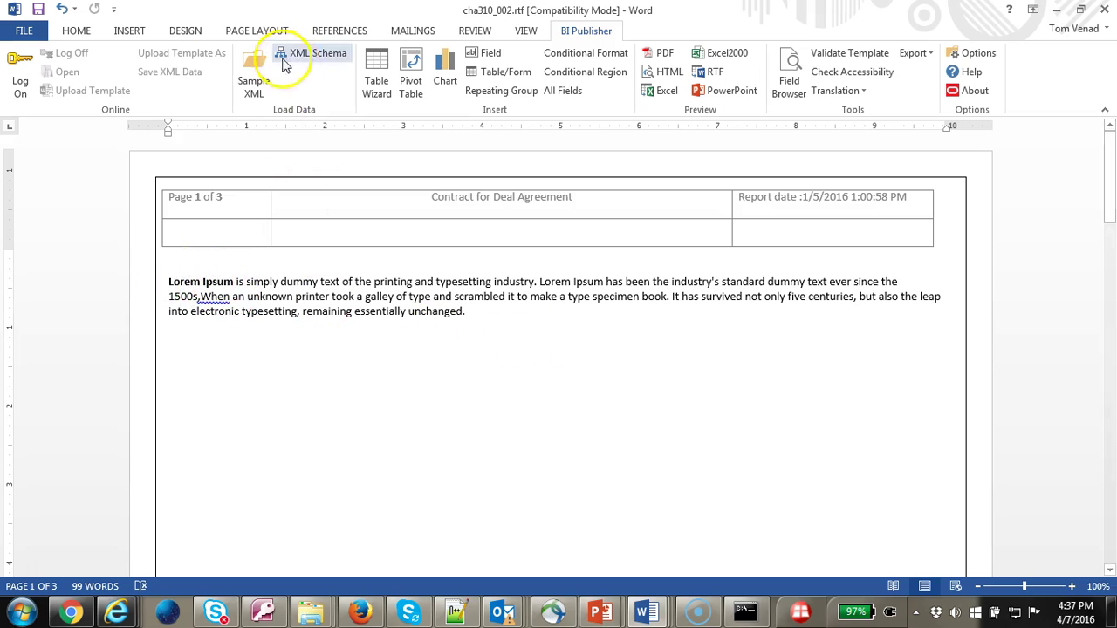
# Insert a table with four columns and one row below the Lorem Ipsum paragraph
pyautogui.click(127, 30)
pyautogui.click(108, 70)
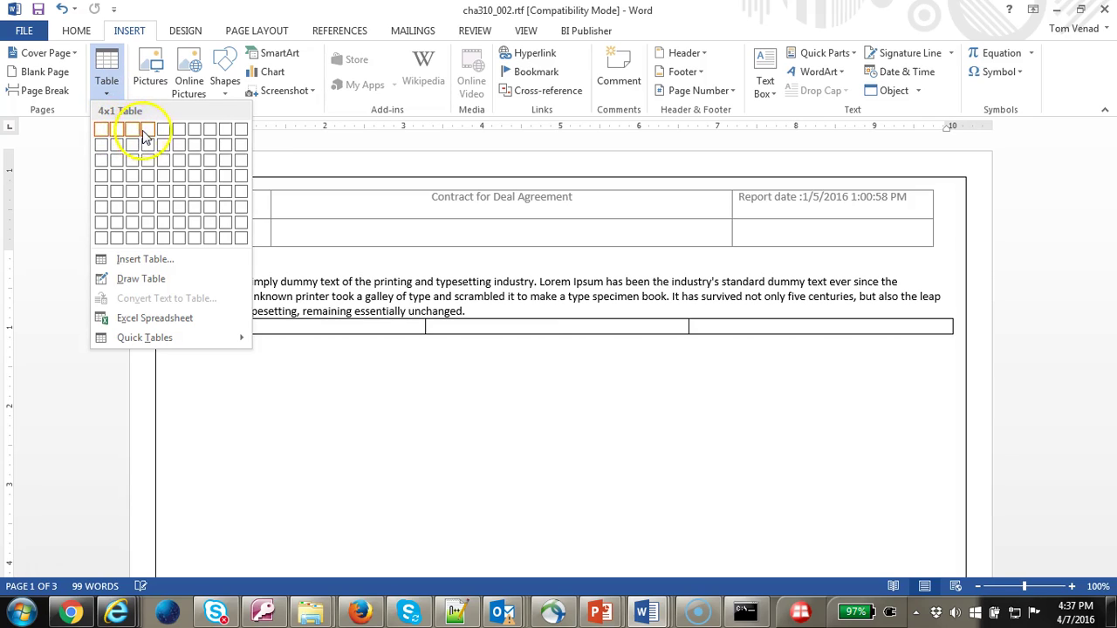
pyautogui.click(147, 131)
# Enter "User Name (User Id)" and ":" in the table's second and third cells and narrow the colon column
pyautogui.click(467, 330)
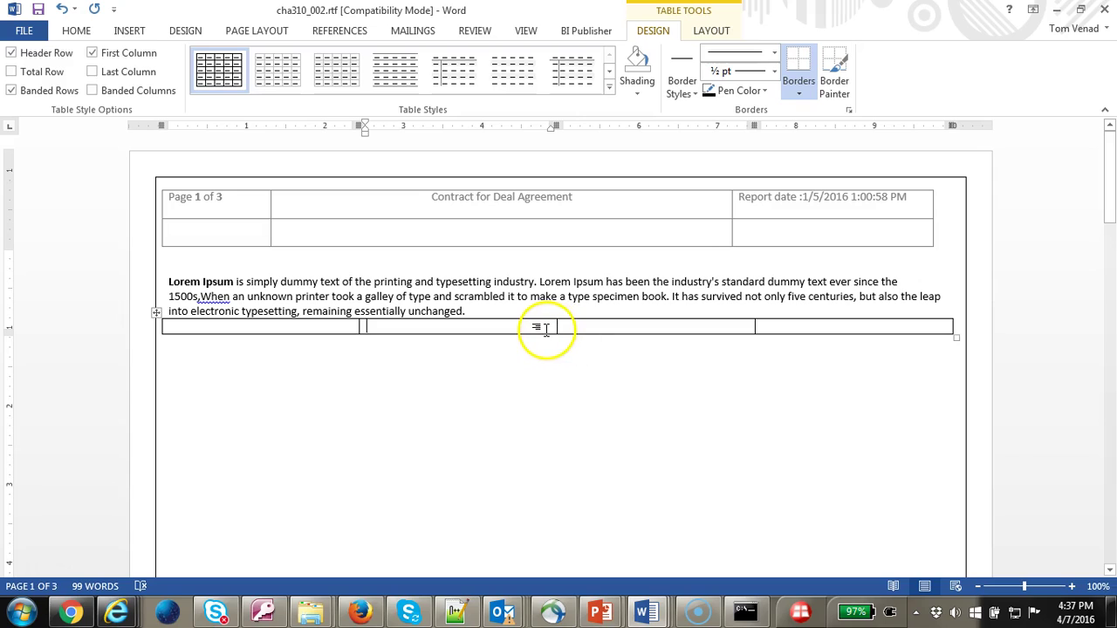
pyautogui.write('User Name (User Id)')
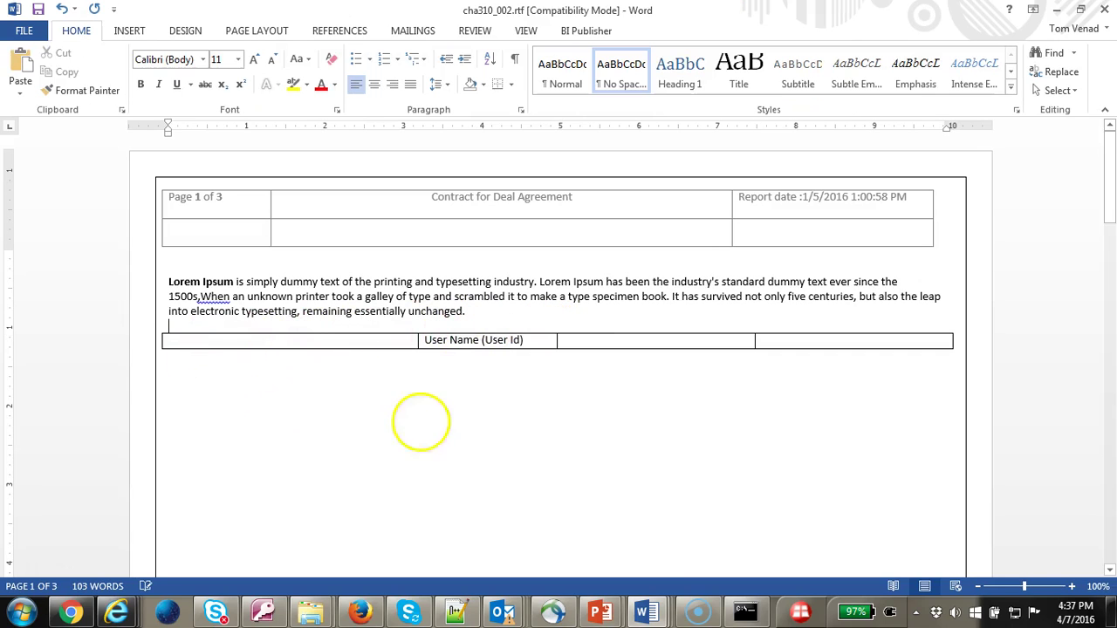
pyautogui.click(361, 342)
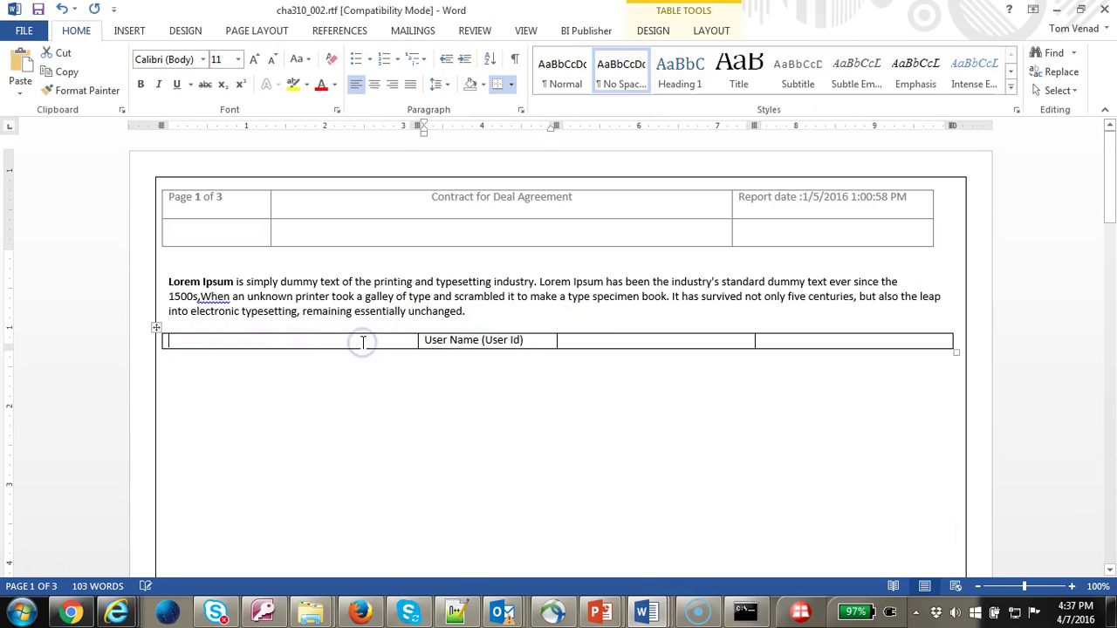
pyautogui.press('Tab')
pyautogui.click(567, 341)
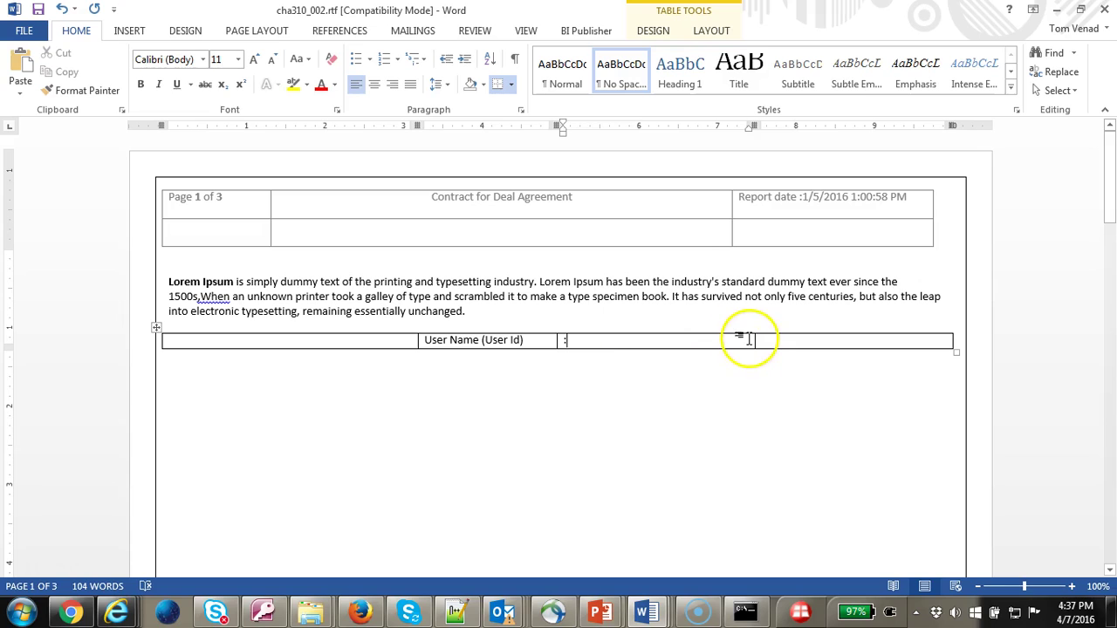
pyautogui.moveTo(755, 337); pyautogui.dragTo(570, 360)
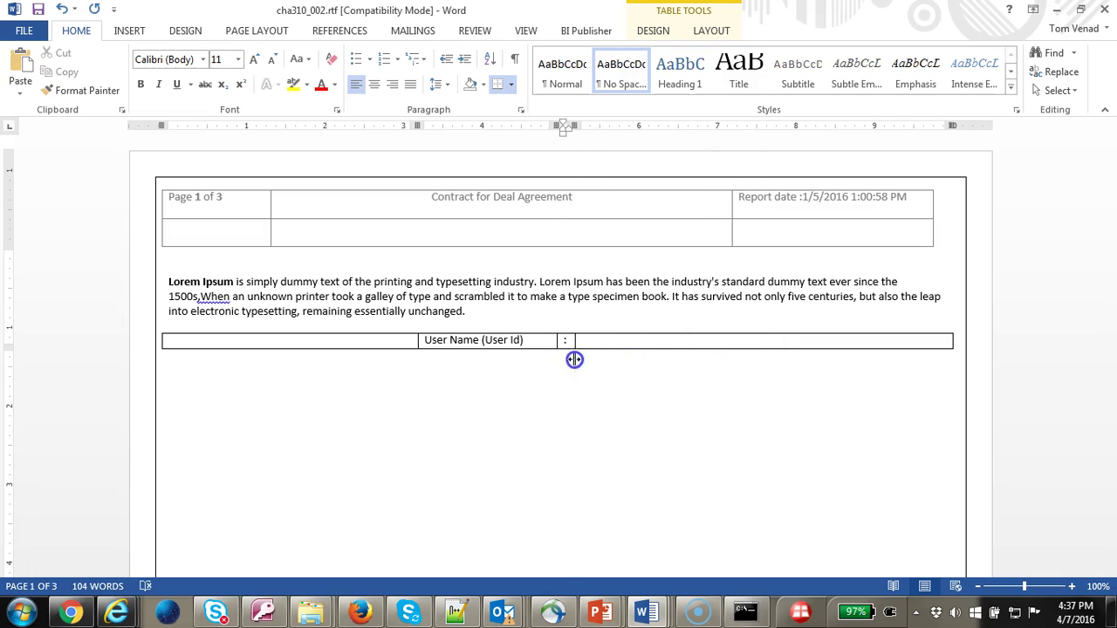
# Load the sample XML data file into the BI Publisher template
pyautogui.click(586, 31)
pyautogui.click(254, 78)
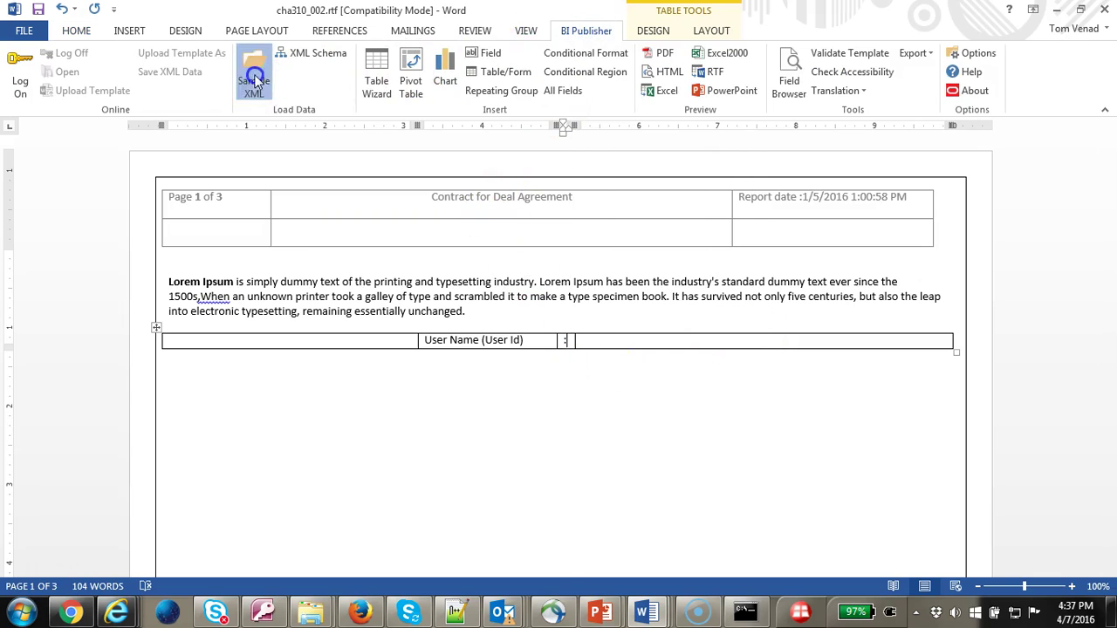
pyautogui.doubleClick(633, 145)
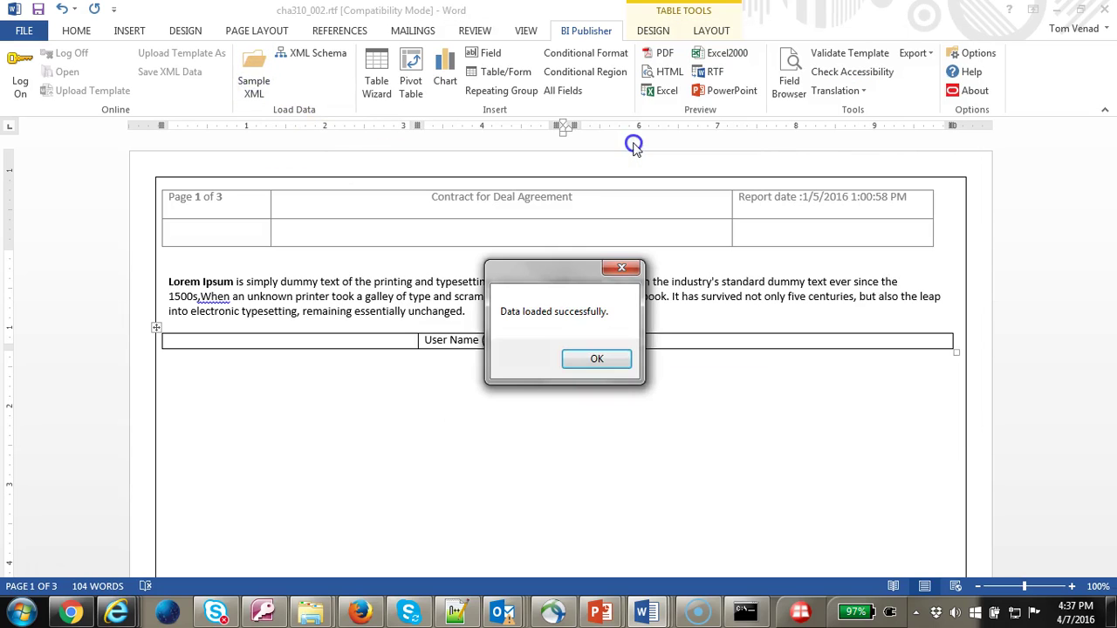
pyautogui.click(583, 355)
# Insert the P User Name2 data field into the table's fourth cell and add a new row below
pyautogui.click(487, 51)
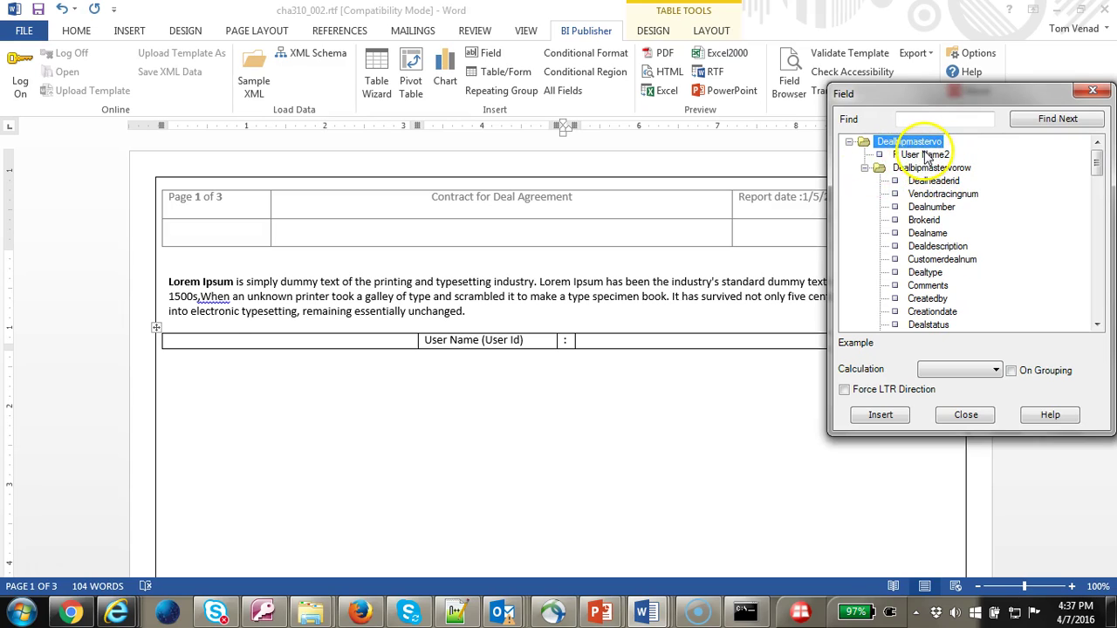
pyautogui.click(927, 157)
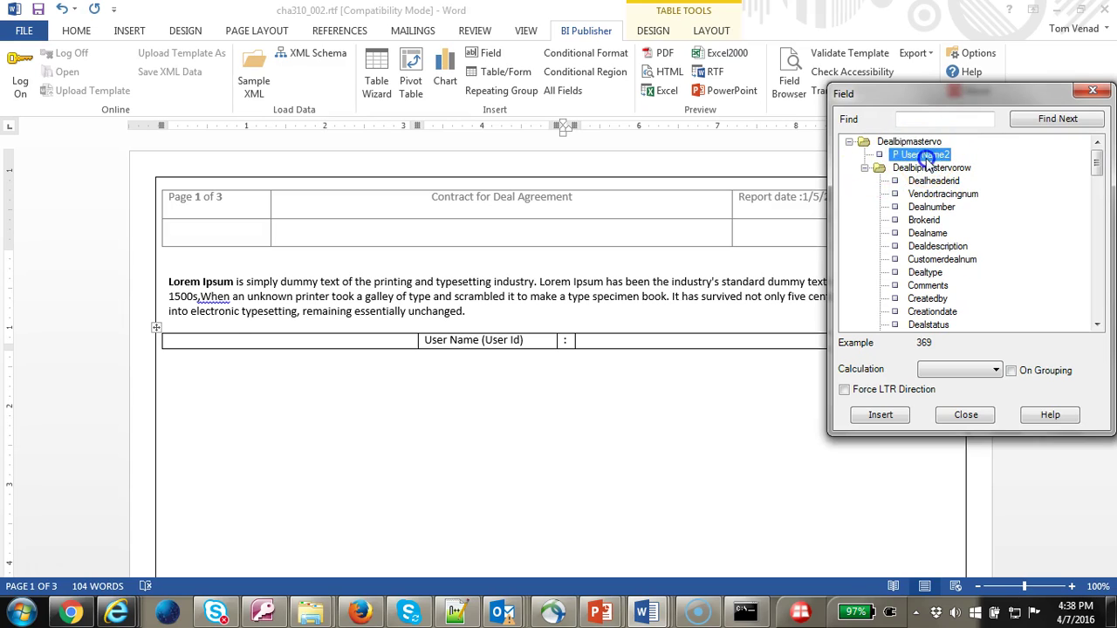
pyautogui.moveTo(930, 166); pyautogui.dragTo(631, 346)
pyautogui.click(748, 342)
pyautogui.press('Tab')
pyautogui.click(475, 356)
pyautogui.click(966, 416)
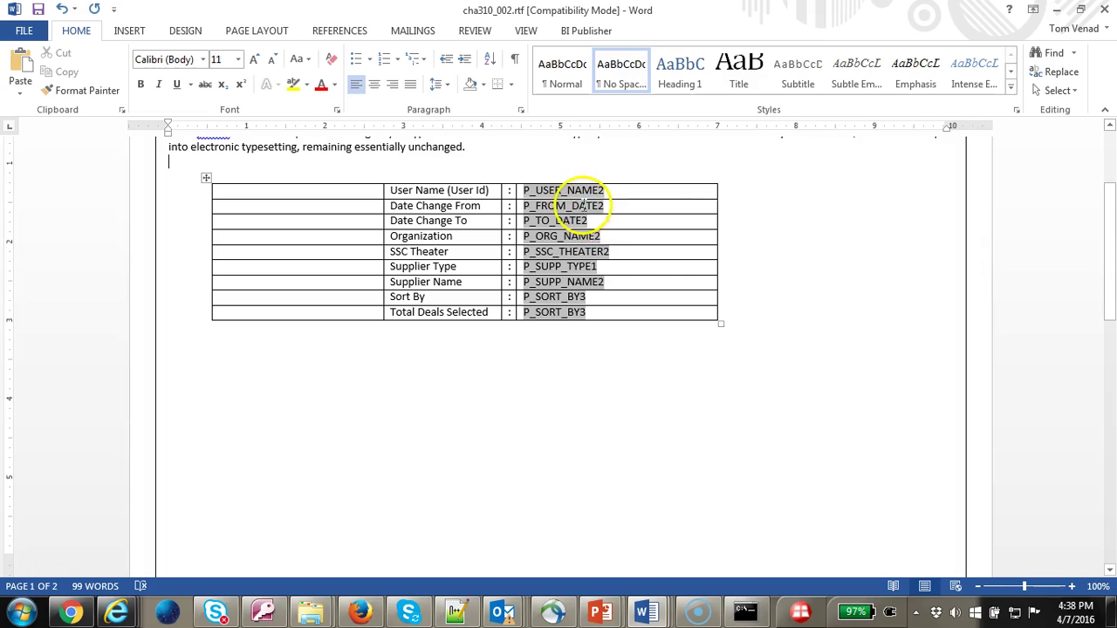
# Inspect the code of the P_FROM_DATE2 field in its BI Publisher properties without changing it
pyautogui.rightClick(582, 206)
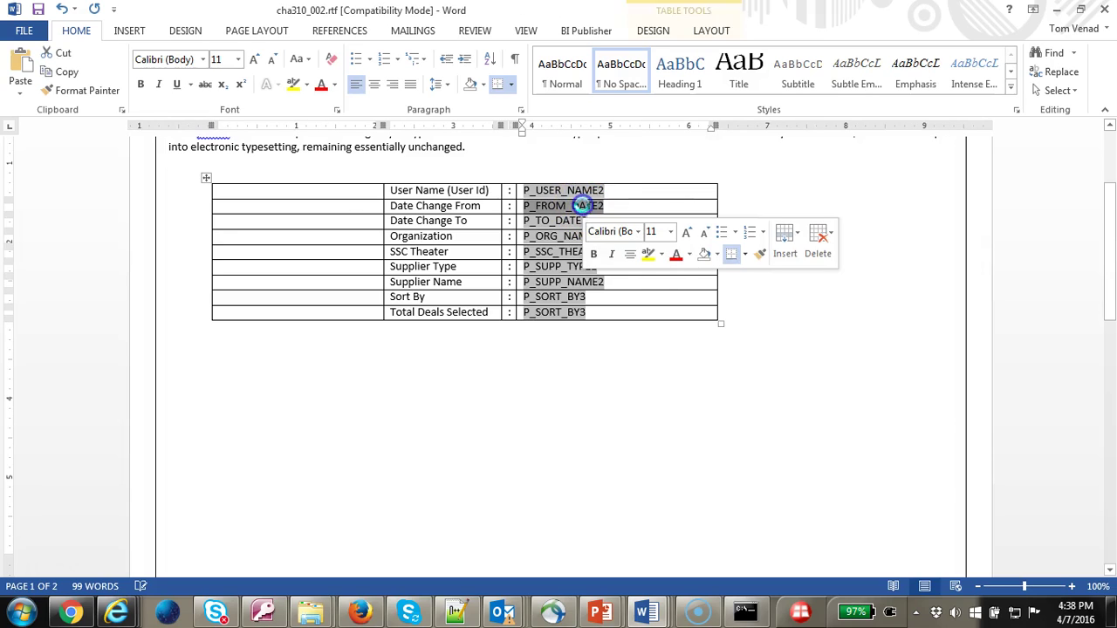
pyautogui.doubleClick(582, 205)
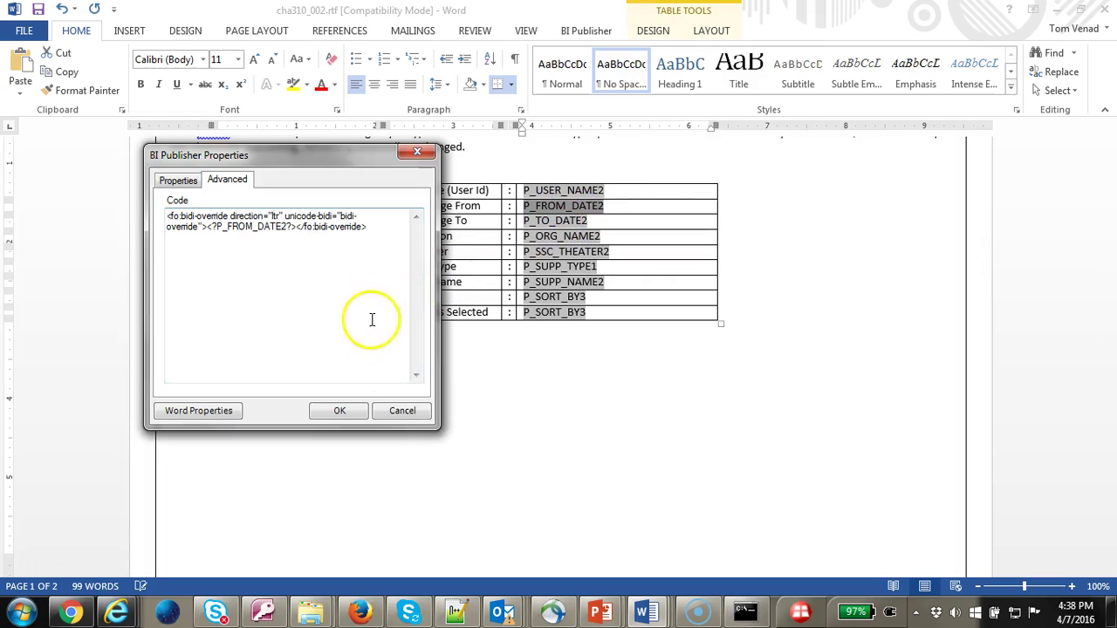
pyautogui.click(402, 410)
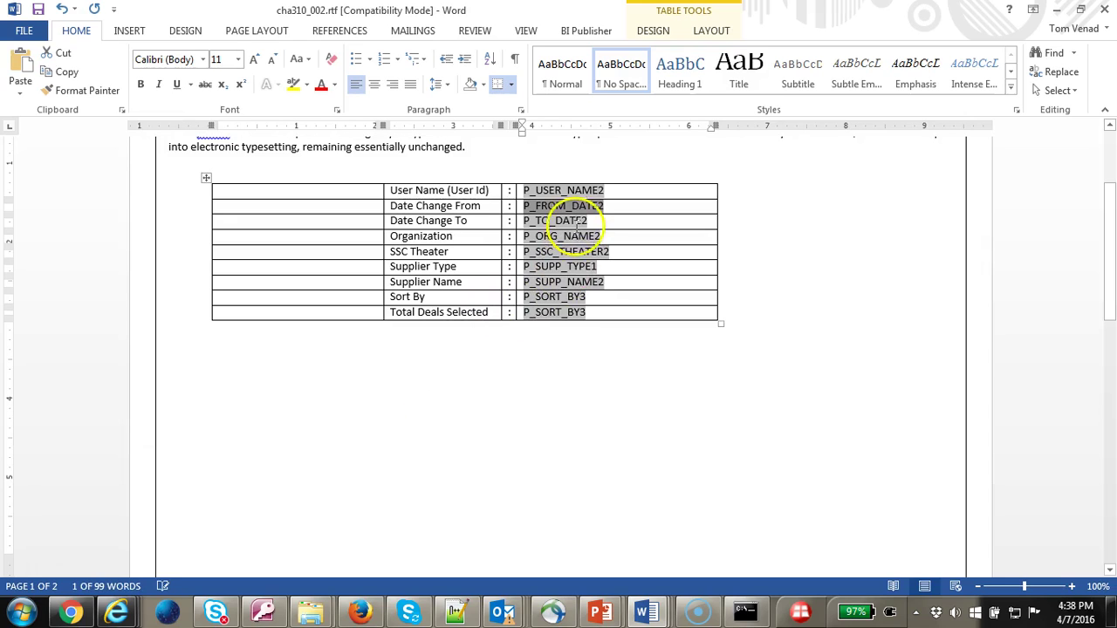
# Examine the parameter table's labels and fields from the User Name row to the Total Deals Selected row
pyautogui.doubleClick(509, 190)
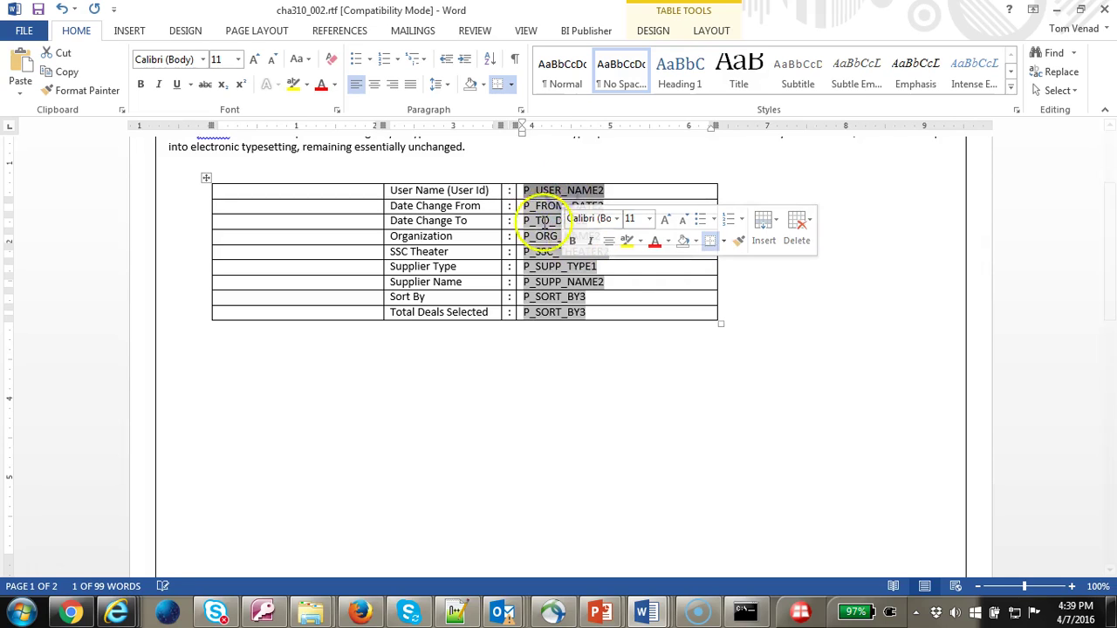
pyautogui.click(542, 316)
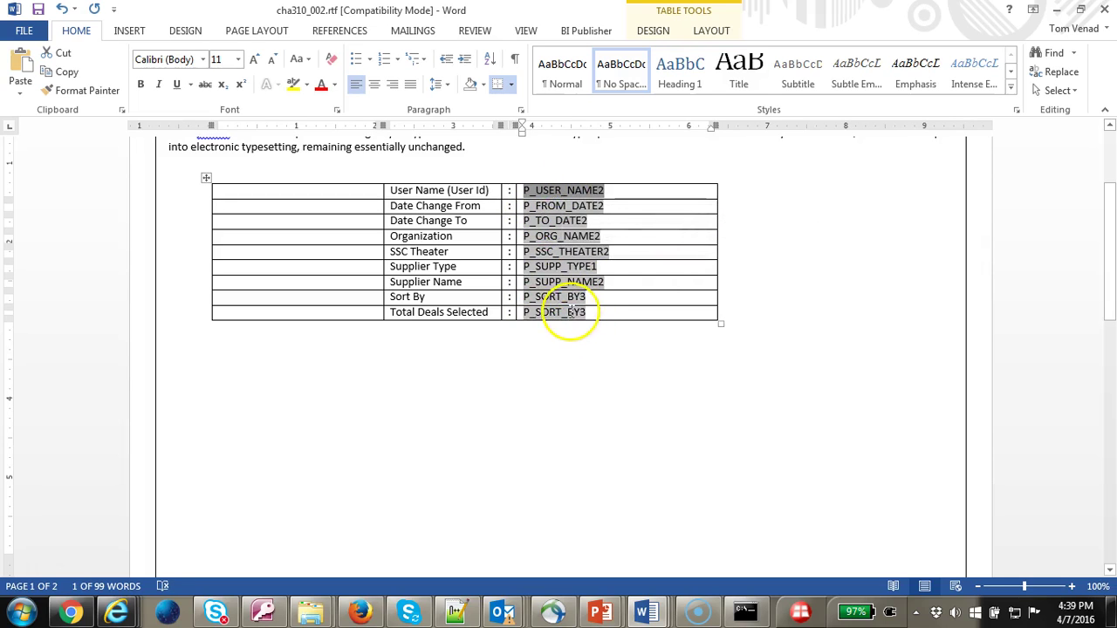
pyautogui.doubleClick(567, 313)
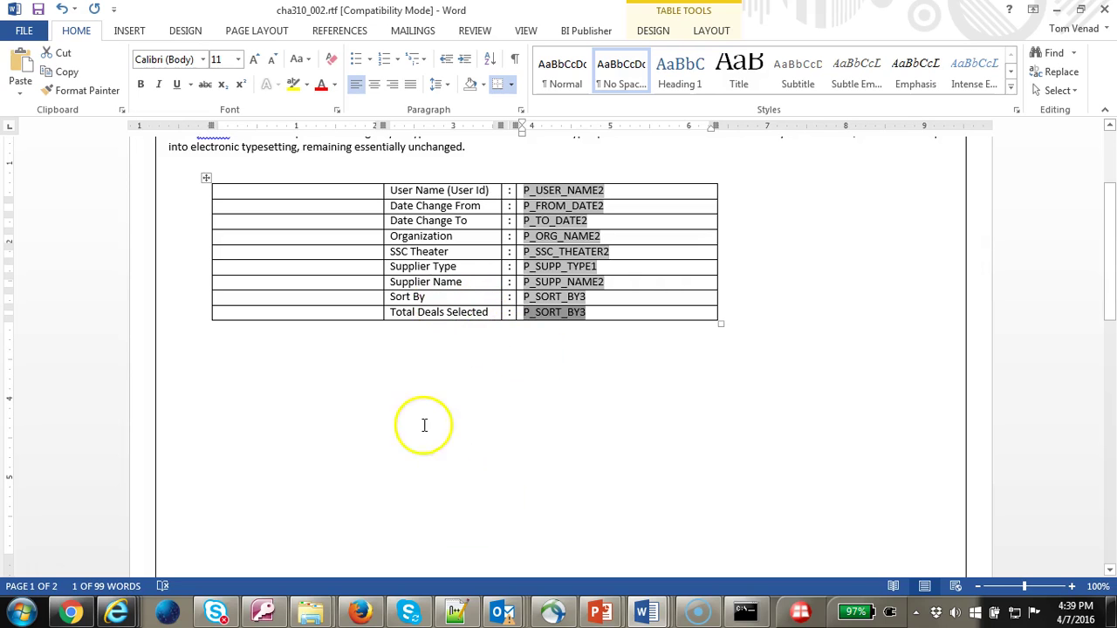
pyautogui.scroll(-1, 421, 398)
pyautogui.scroll(4, 421, 397)
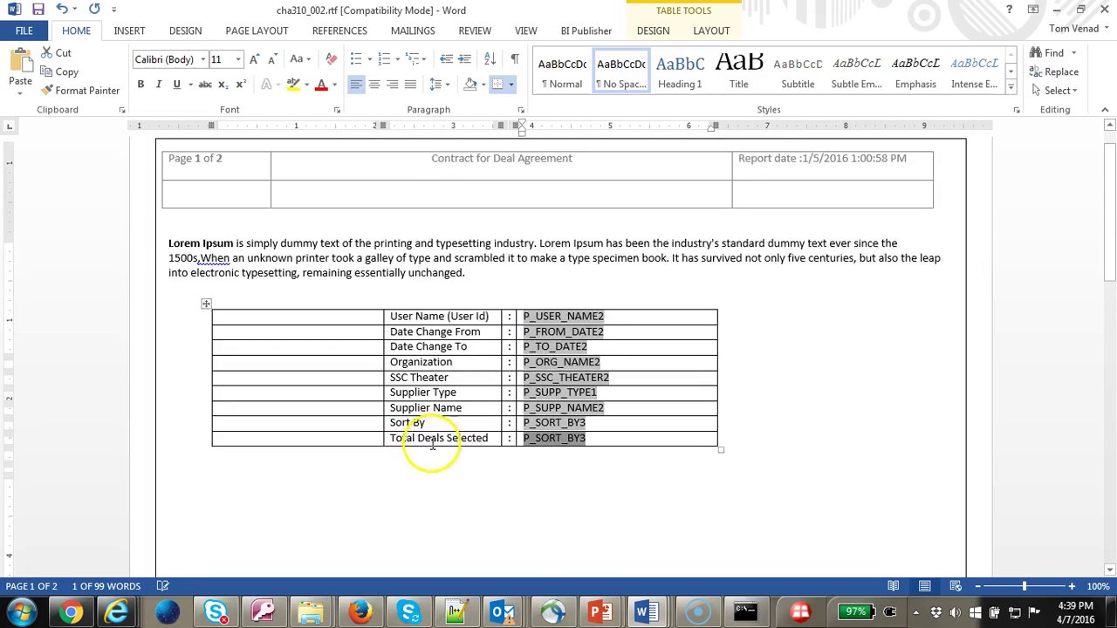
pyautogui.scroll(-2, 476, 480)
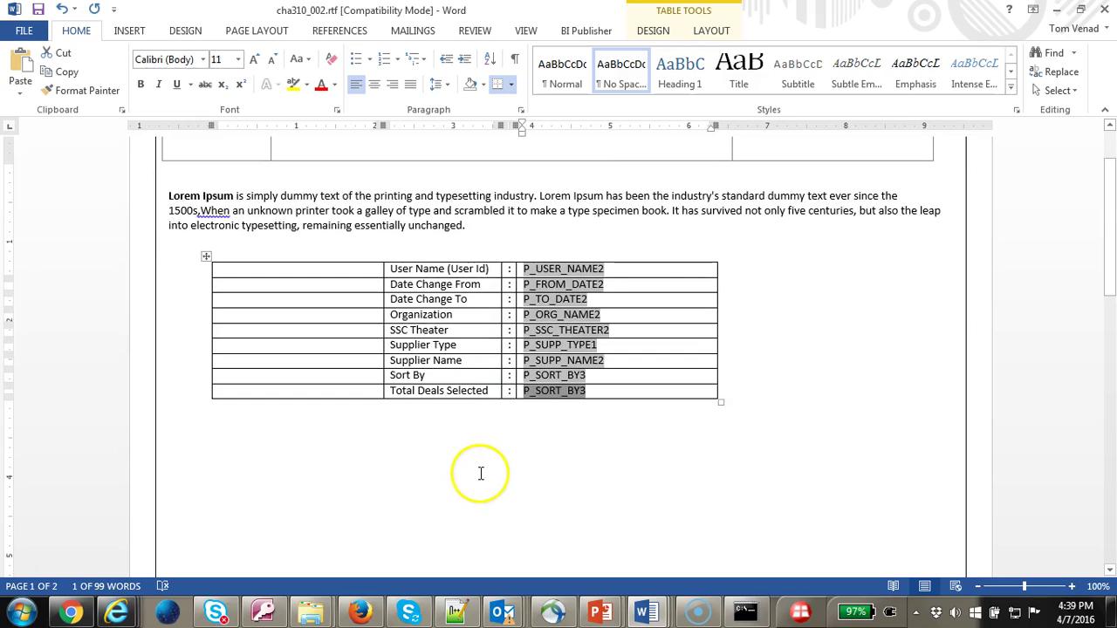
pyautogui.scroll(-3, 482, 471)
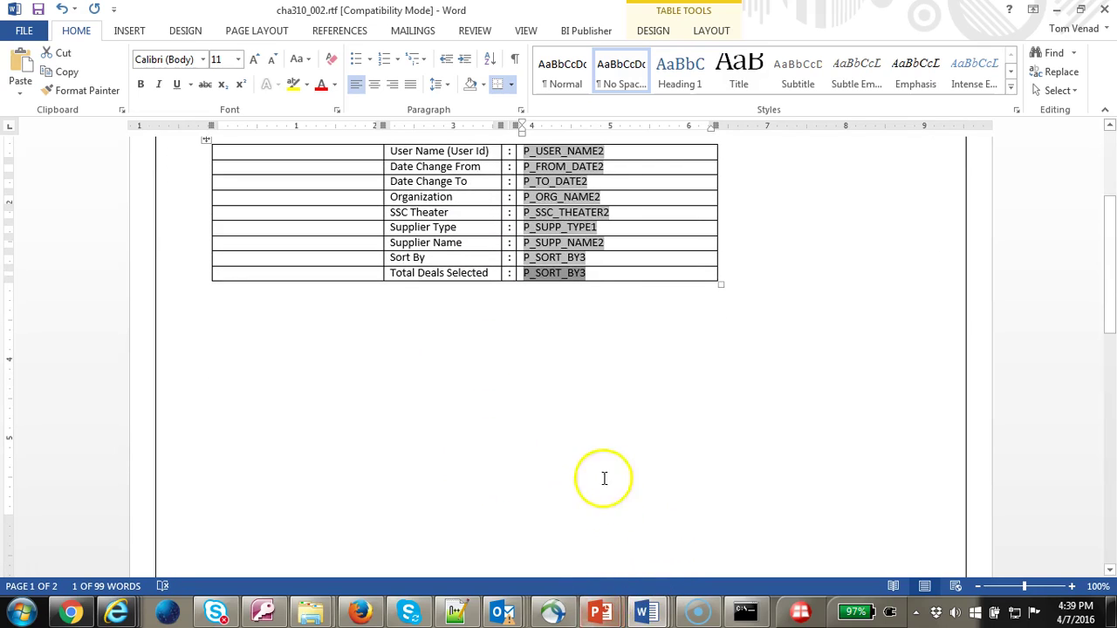
# Switch to the PowerPoint slide show to view the slide about building the report parameters
pyautogui.moveTo(602, 611)
pyautogui.click(699, 537)
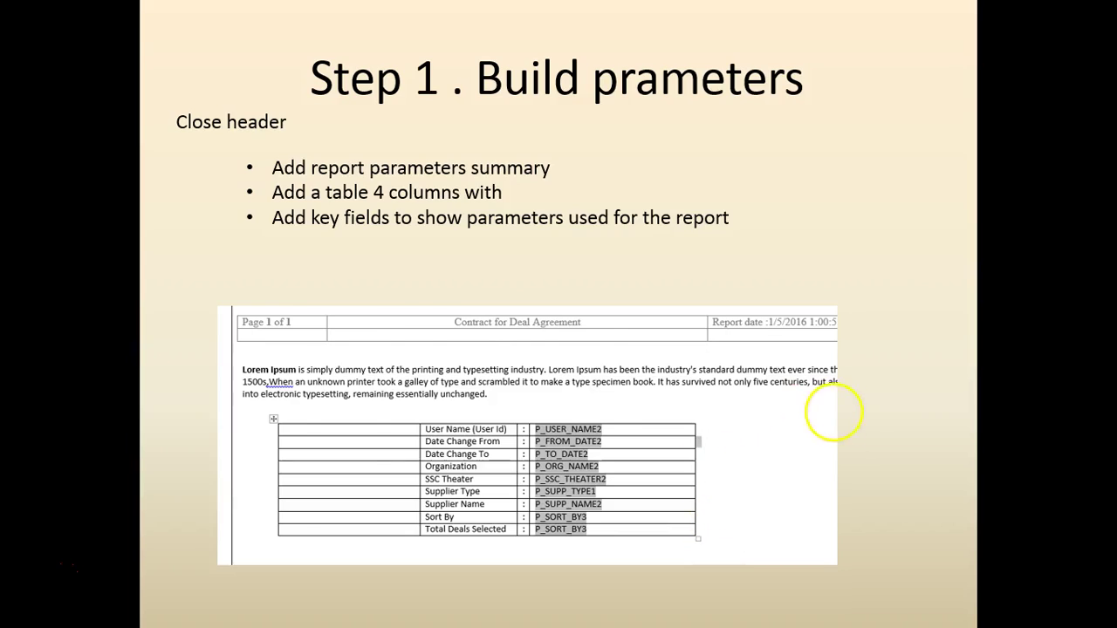
# View the slides about building the snapshot, including the DealBIPMasterVORow XML sample and the for-each table of deal fields
pyautogui.click(833, 413)
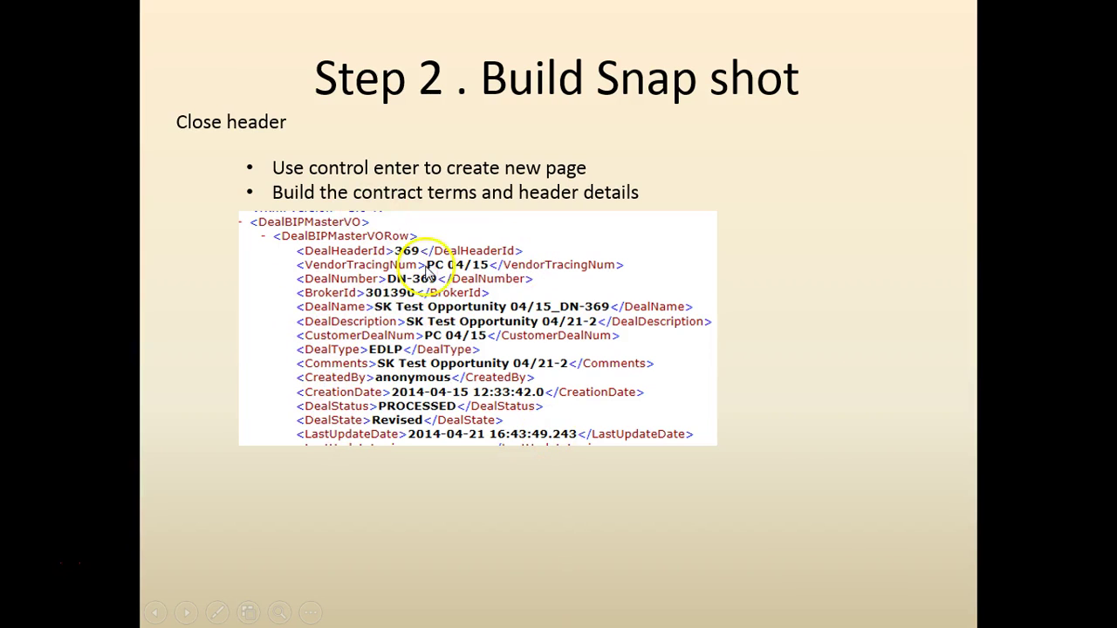
pyautogui.click(715, 502)
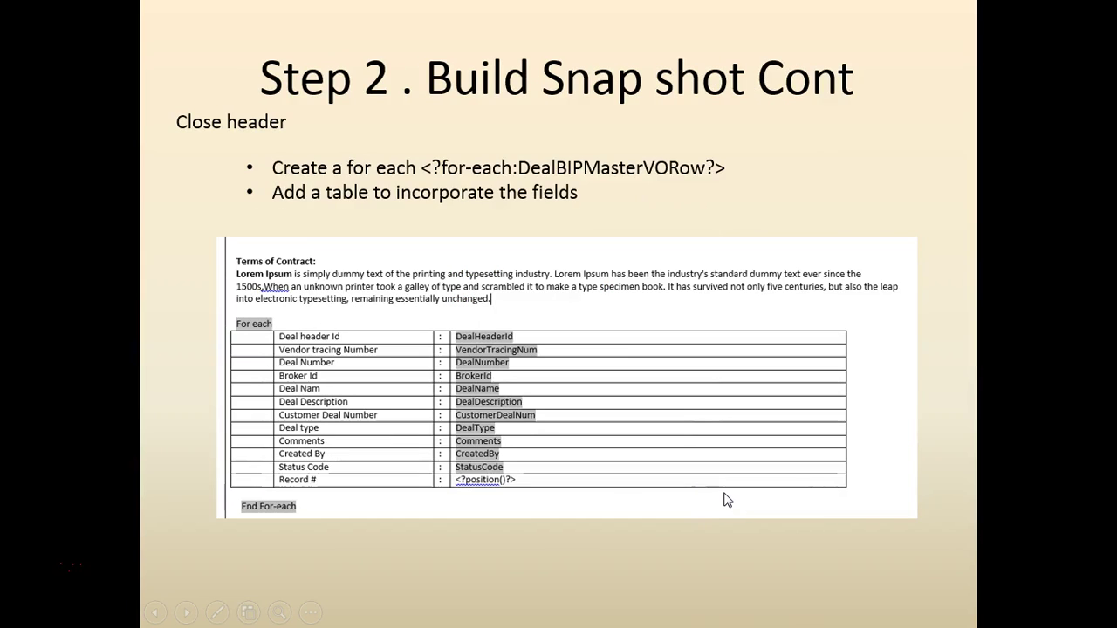
pyautogui.press('Left')
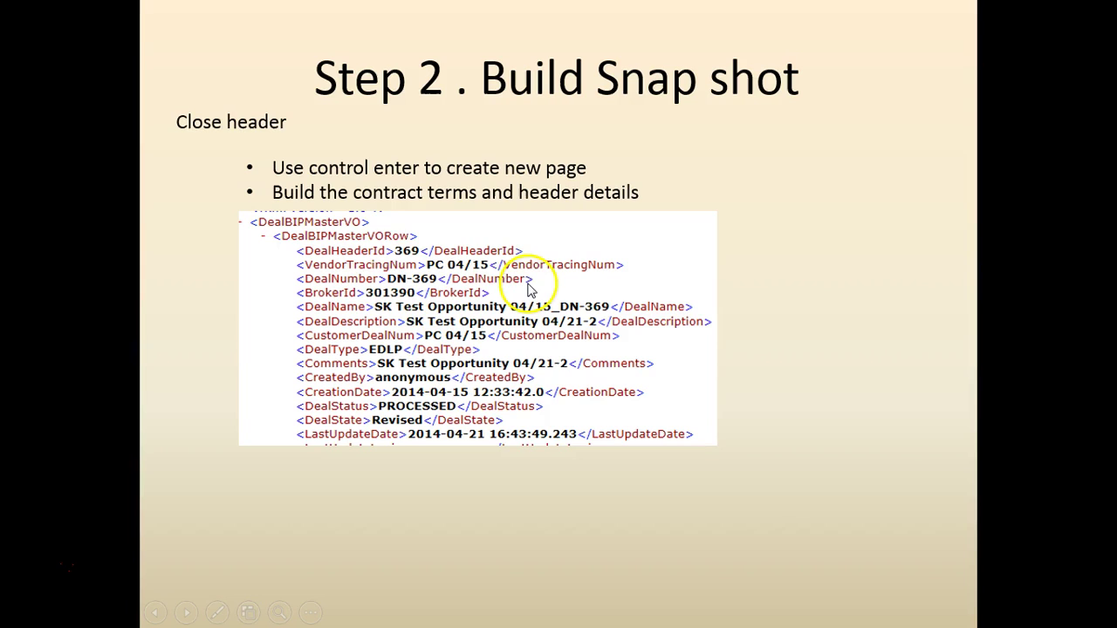
pyautogui.click(547, 501)
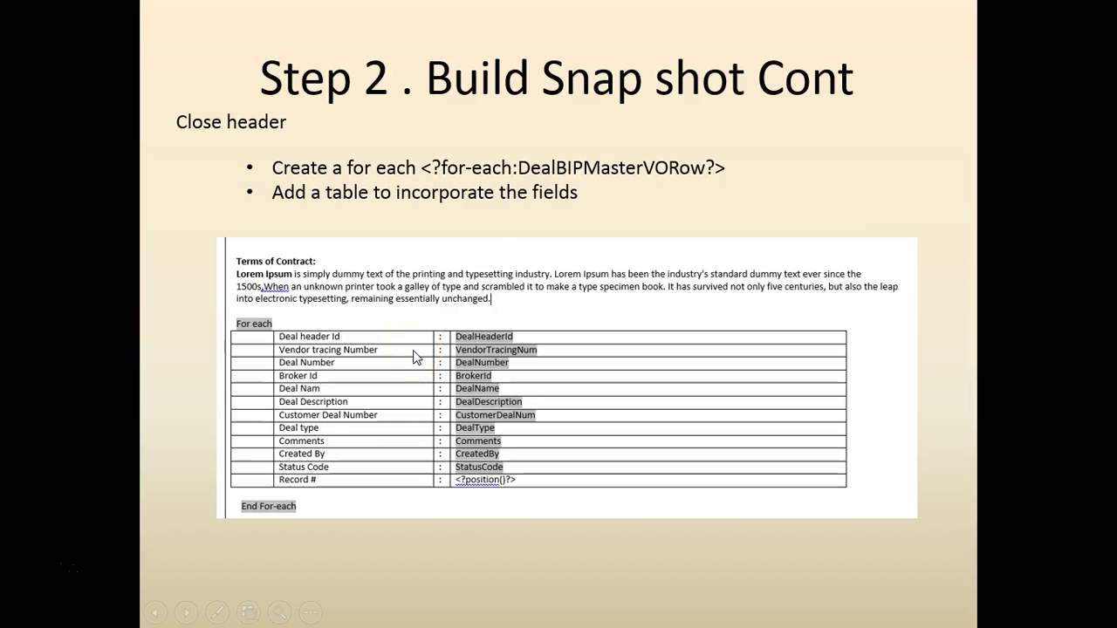
# Switch to the Word template cha310_002.rtf and start a new page after the parameter table
pyautogui.hotkey('alt', 'Tab')
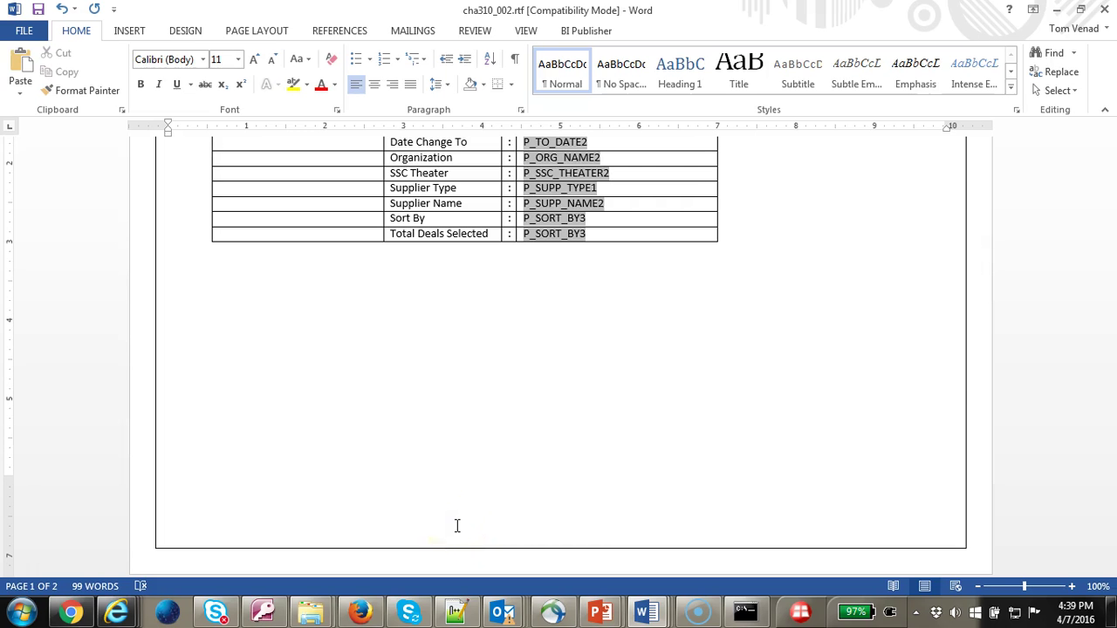
pyautogui.scroll(-3, 457, 526)
pyautogui.click(456, 531)
pyautogui.scroll(-2, 521, 529)
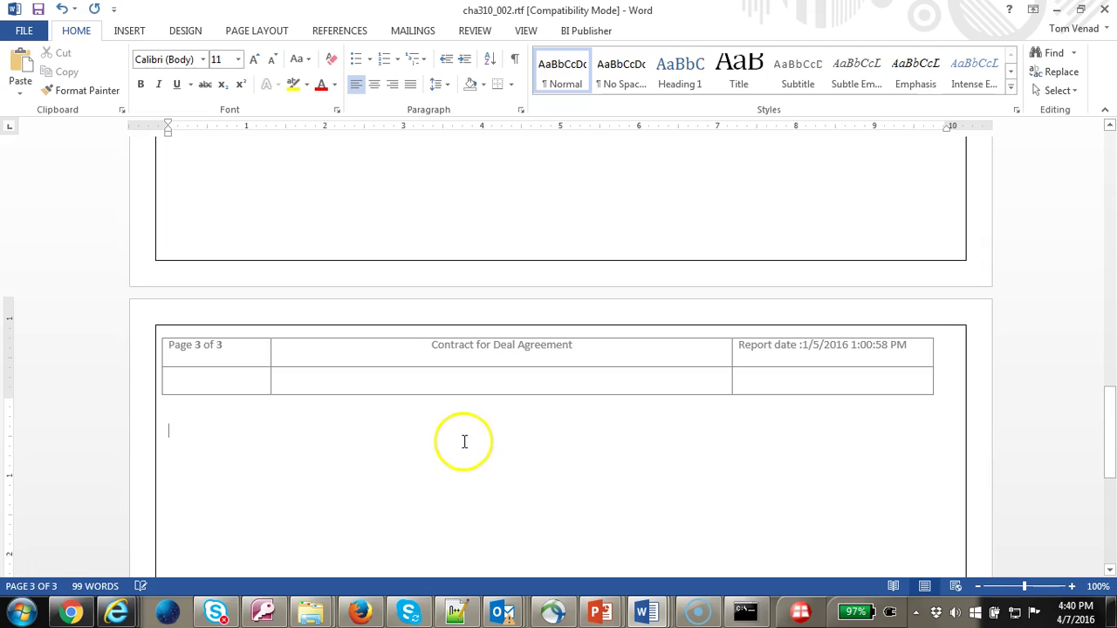
# Copy the Lorem Ipsum paragraph from the first page to the start of the new last page
pyautogui.scroll(7, 393, 486)
pyautogui.scroll(10, 355, 453)
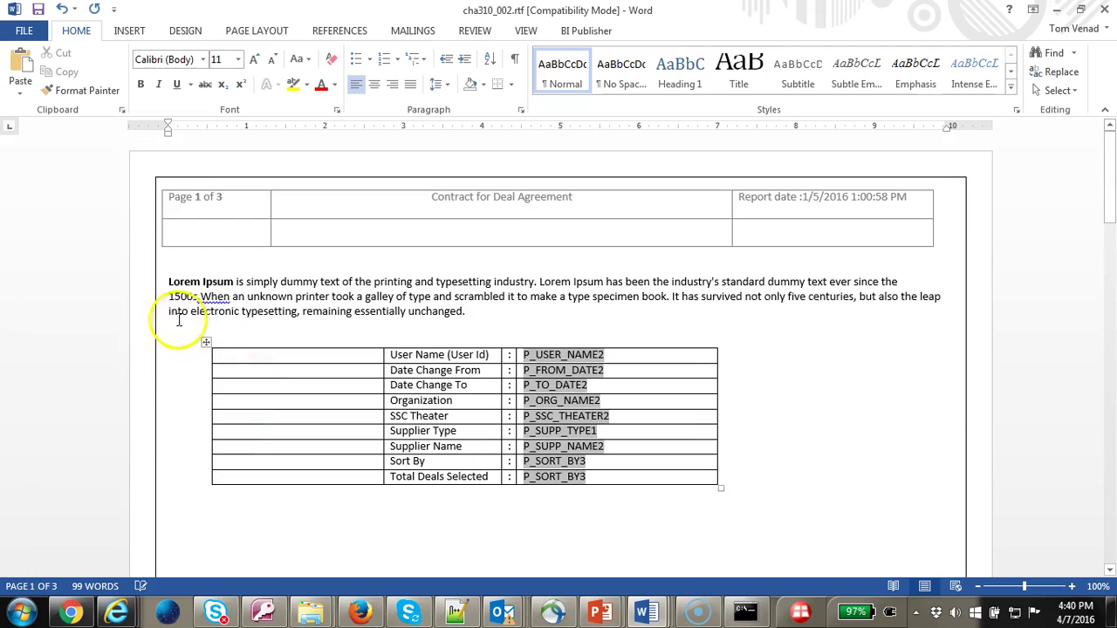
pyautogui.moveTo(166, 282); pyautogui.dragTo(348, 569)
pyautogui.scroll(-8, 351, 559)
pyautogui.click(359, 488)
pyautogui.write("Lorem Ipsum is simply dummy text of the printing and typesetting industry. Lorem Ipsum has been the industry's standard dummy text ever since the 1500s,When an unknown printer took a galley of type and scrambled it to make a type specimen book. It has survived not only five centuries, but also the leap into electronic typesetting, remaining essentially unchanged.")
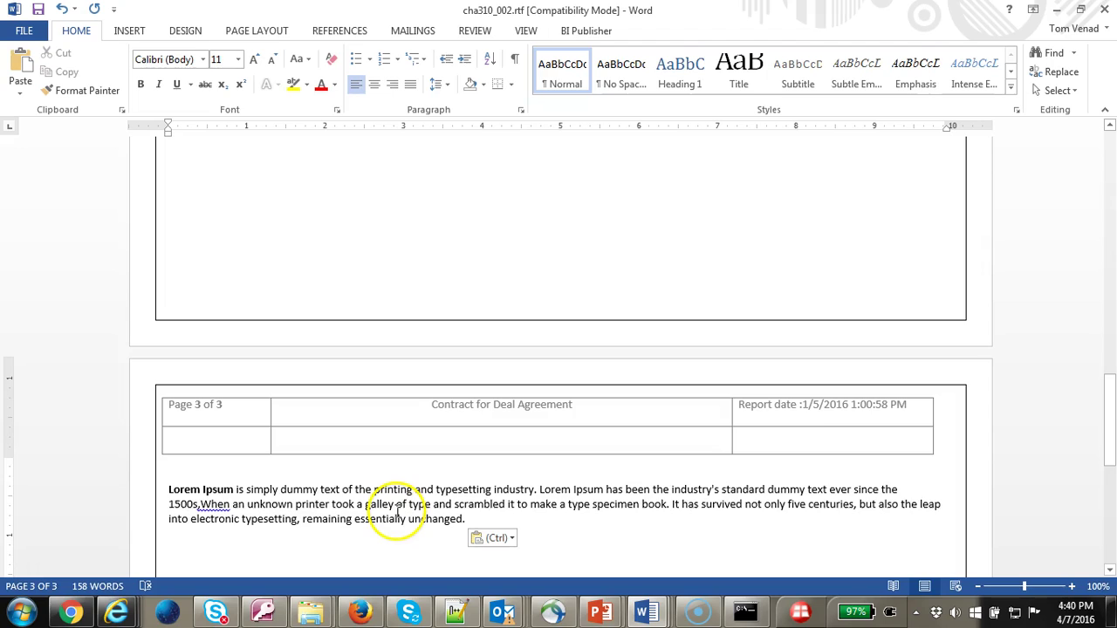
# Remove the blank page between the parameter table page and the copied Lorem Ipsum paragraph
pyautogui.scroll(15, 398, 524)
pyautogui.click(417, 501)
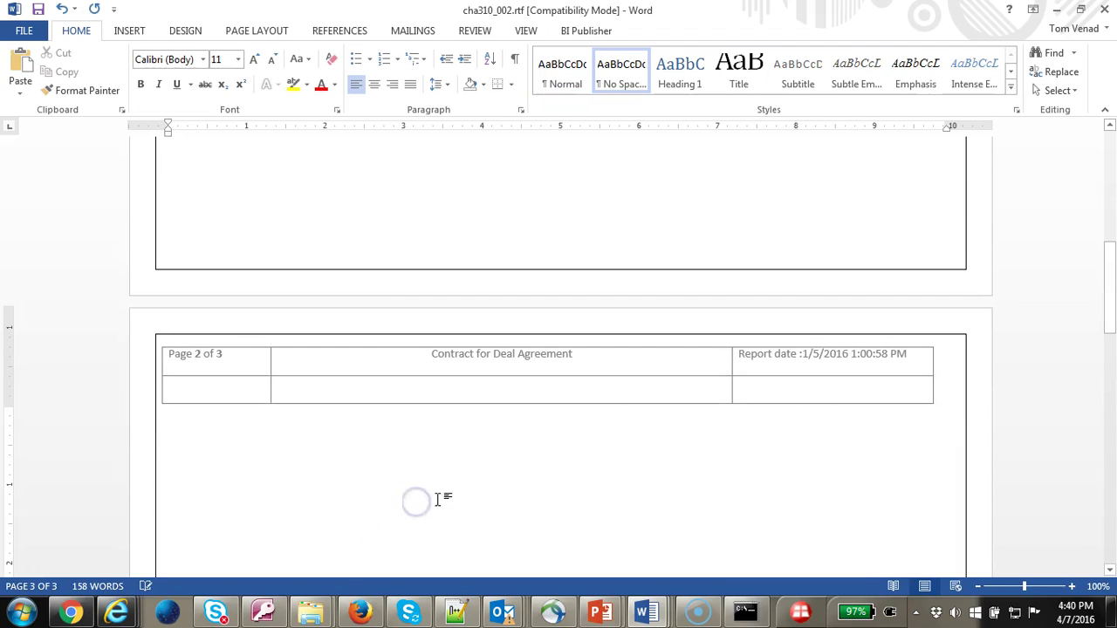
pyautogui.click(457, 494)
pyautogui.press('Delete')
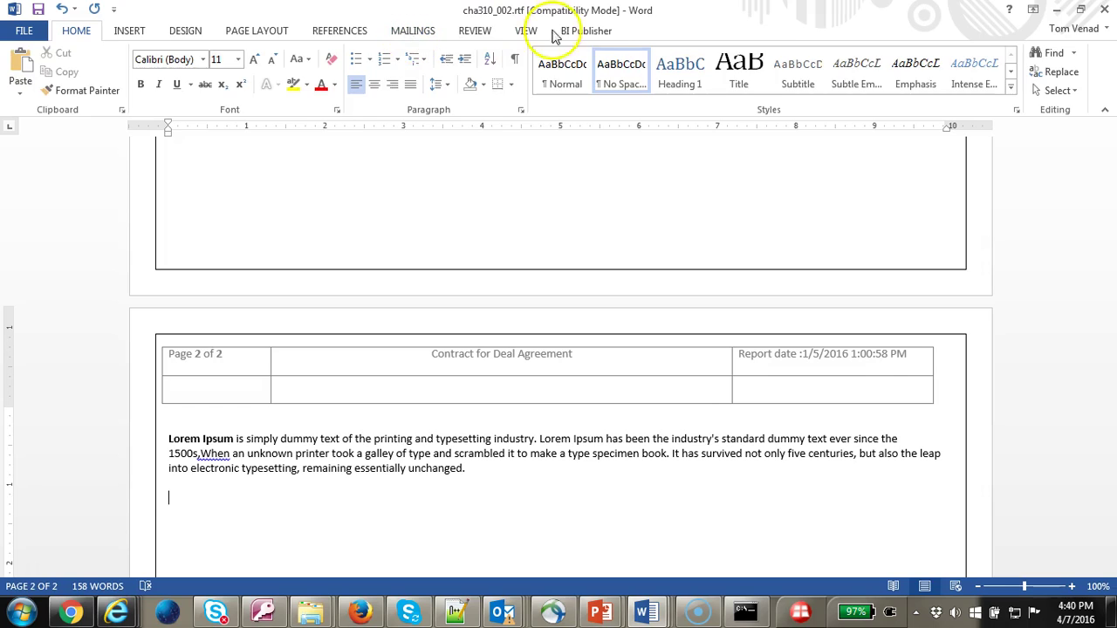
# Set up a Table-format report in the Table Wizard with /DealBIPMasterVO/DealBIPMasterVORow/DealInMaster as the data set
pyautogui.click(587, 31)
pyautogui.click(377, 72)
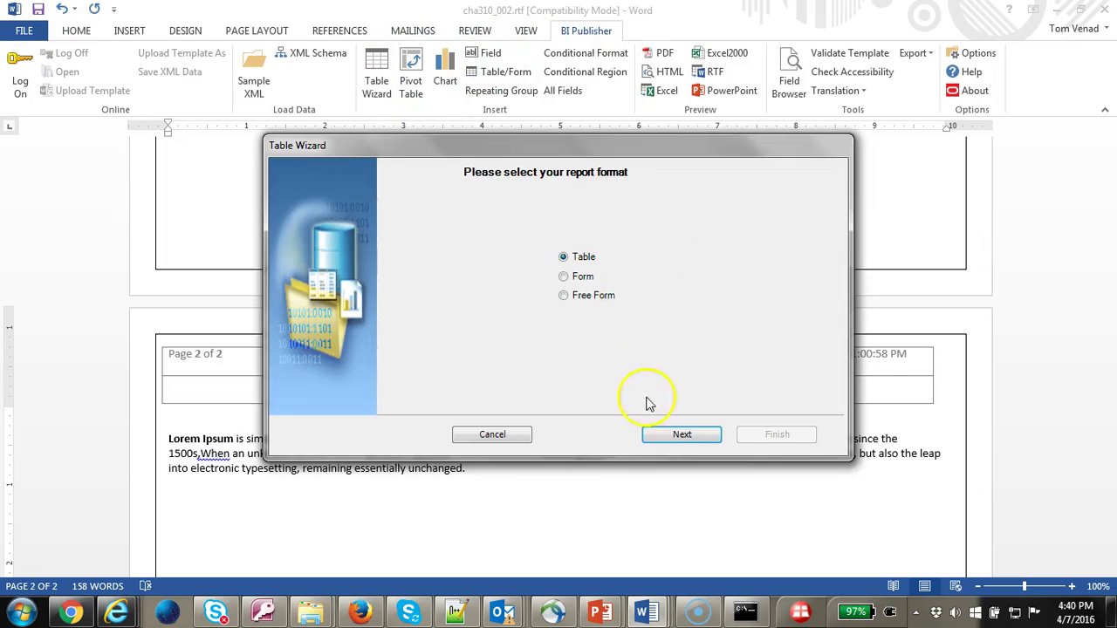
pyautogui.click(682, 433)
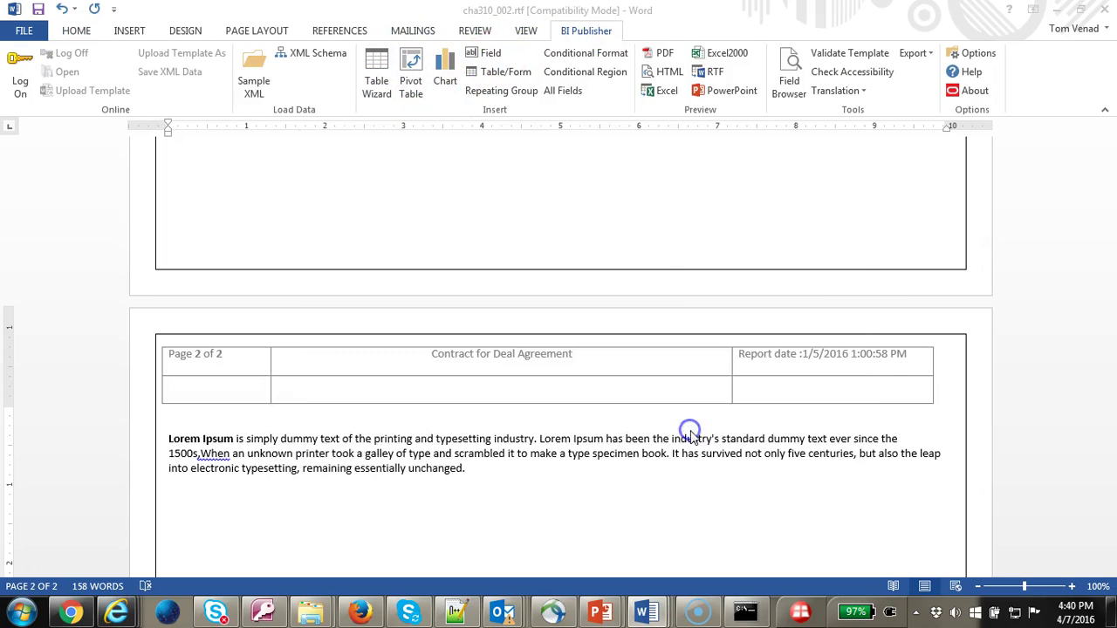
pyautogui.click(699, 276)
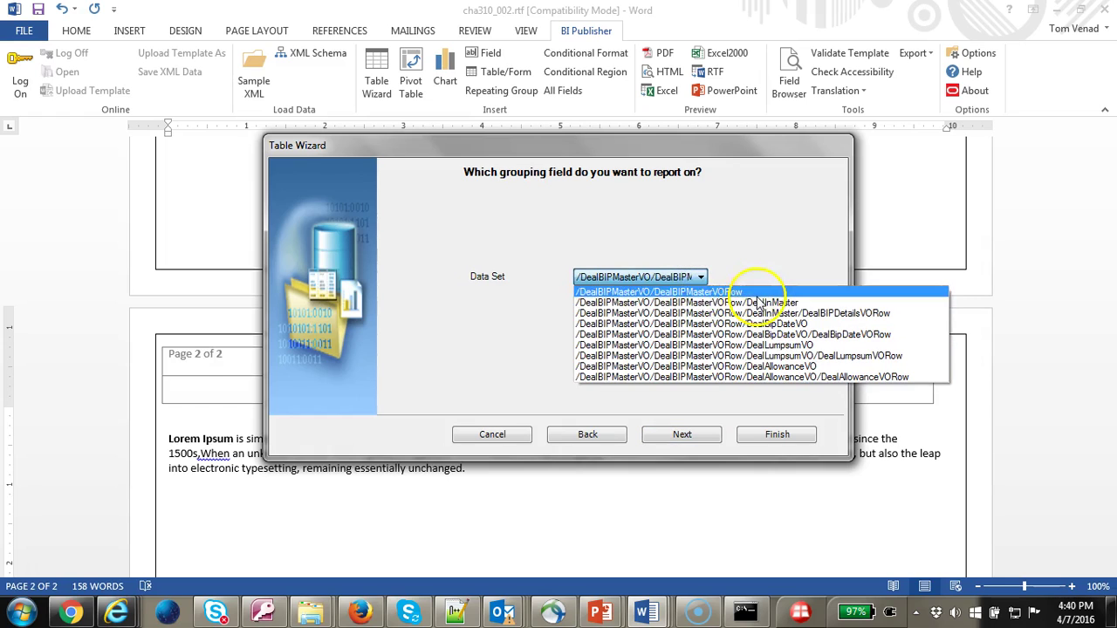
pyautogui.click(766, 303)
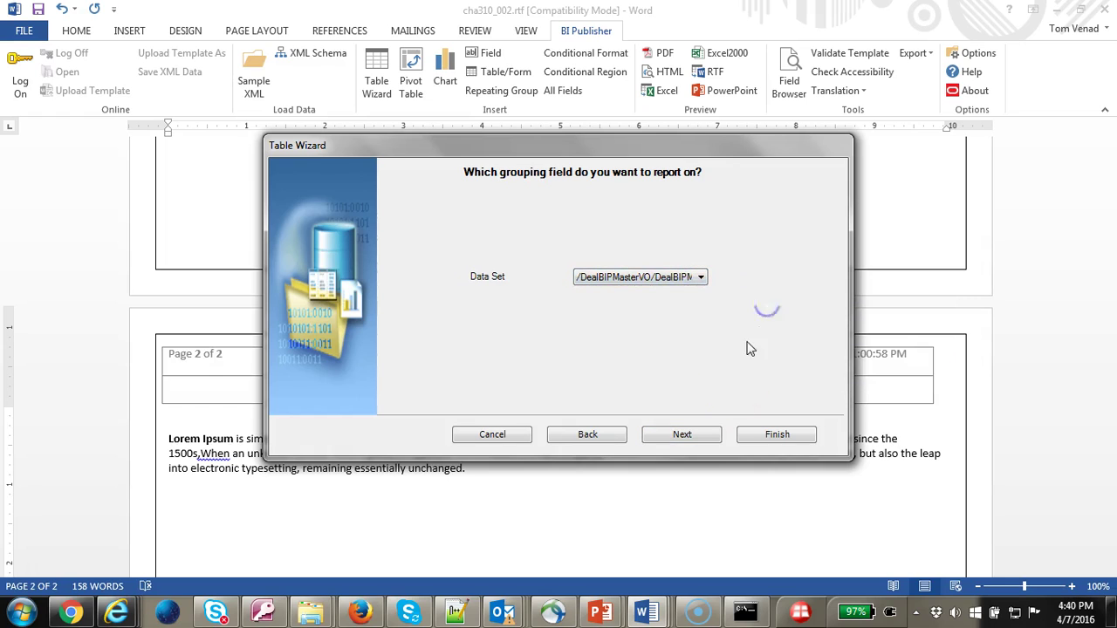
pyautogui.click(692, 435)
# Choose Itemno as the only report field and insert the finished table below the Lorem Ipsum paragraph
pyautogui.click(499, 234)
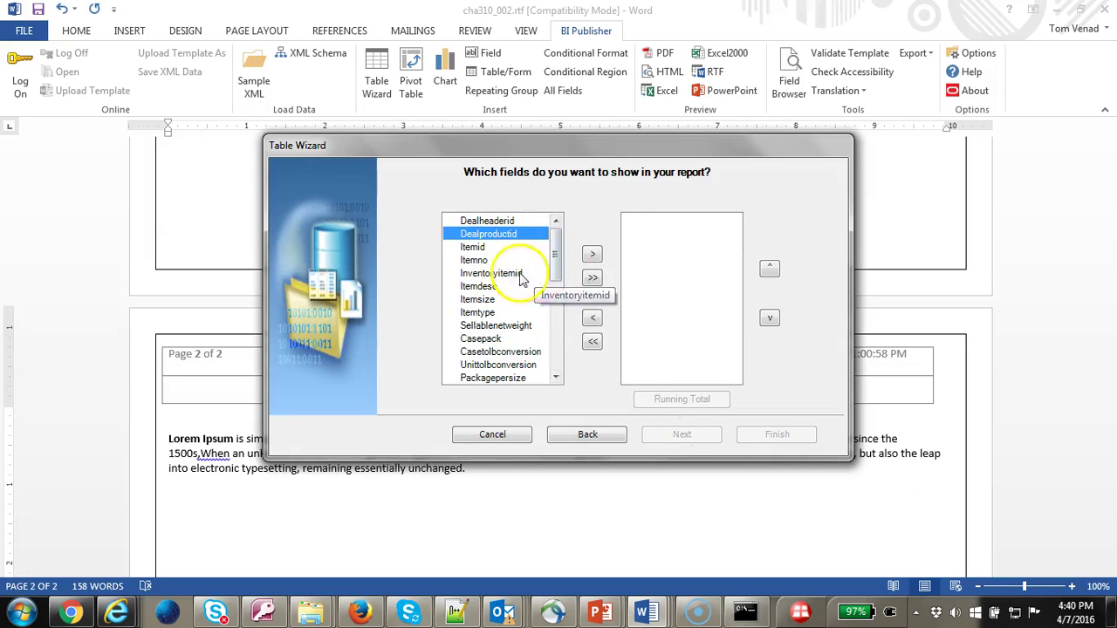
pyautogui.click(476, 260)
pyautogui.click(592, 254)
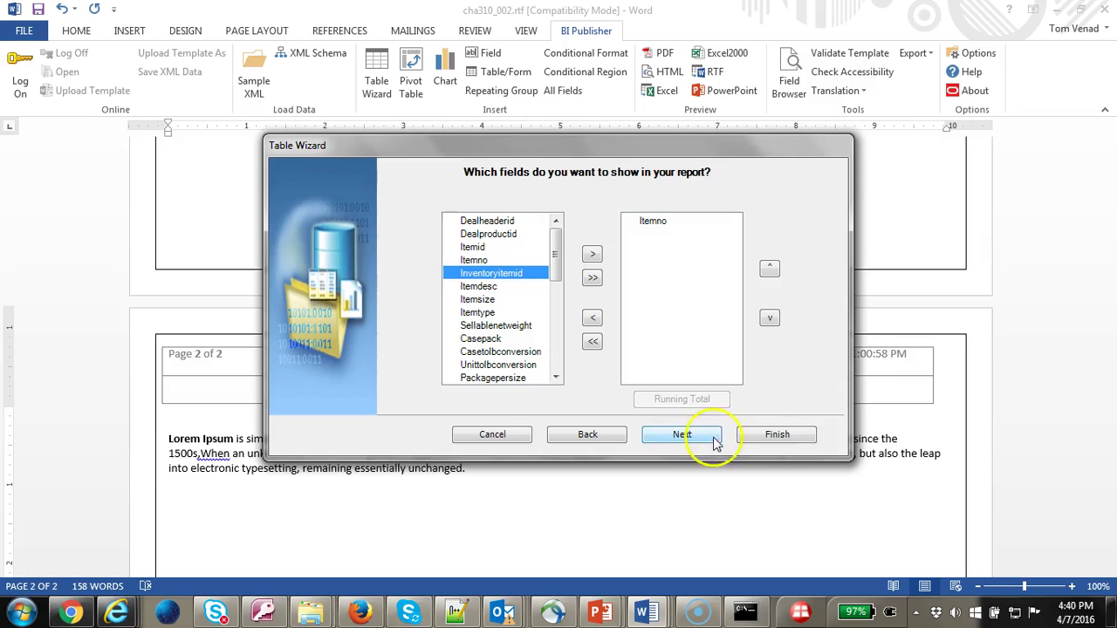
pyautogui.click(773, 435)
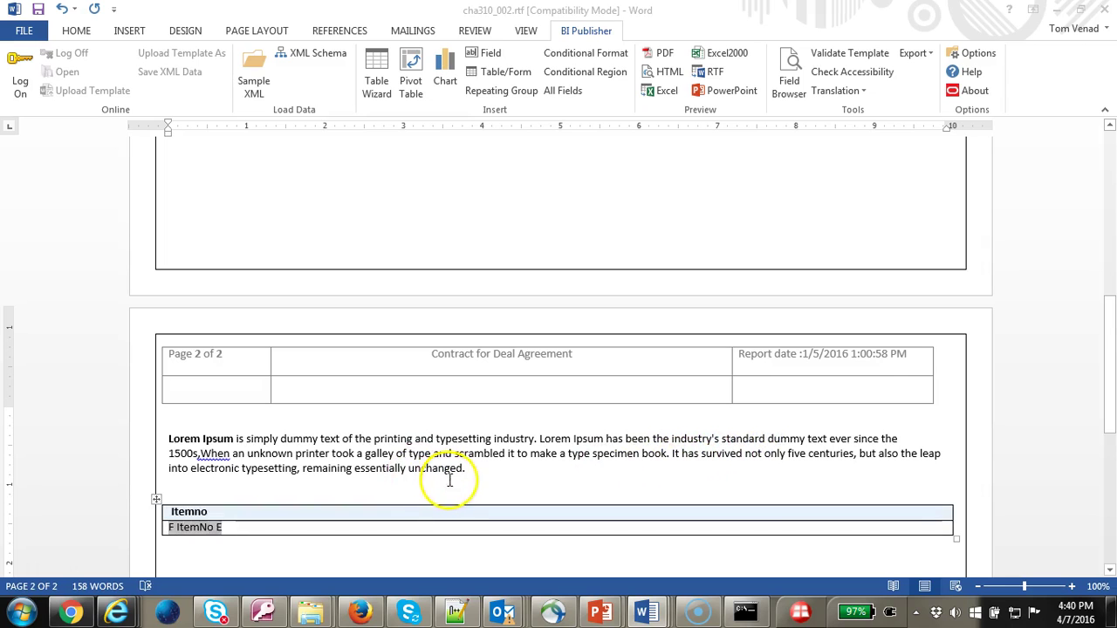
# Move the F marker above the Itemno table and the E marker below it, and delete the table's rows
pyautogui.scroll(-3, 441, 491)
pyautogui.click(179, 416)
pyautogui.hotkey('ctrl', 'x')
pyautogui.click(267, 378)
pyautogui.hotkey('ctrl', 'v')
pyautogui.click(213, 412)
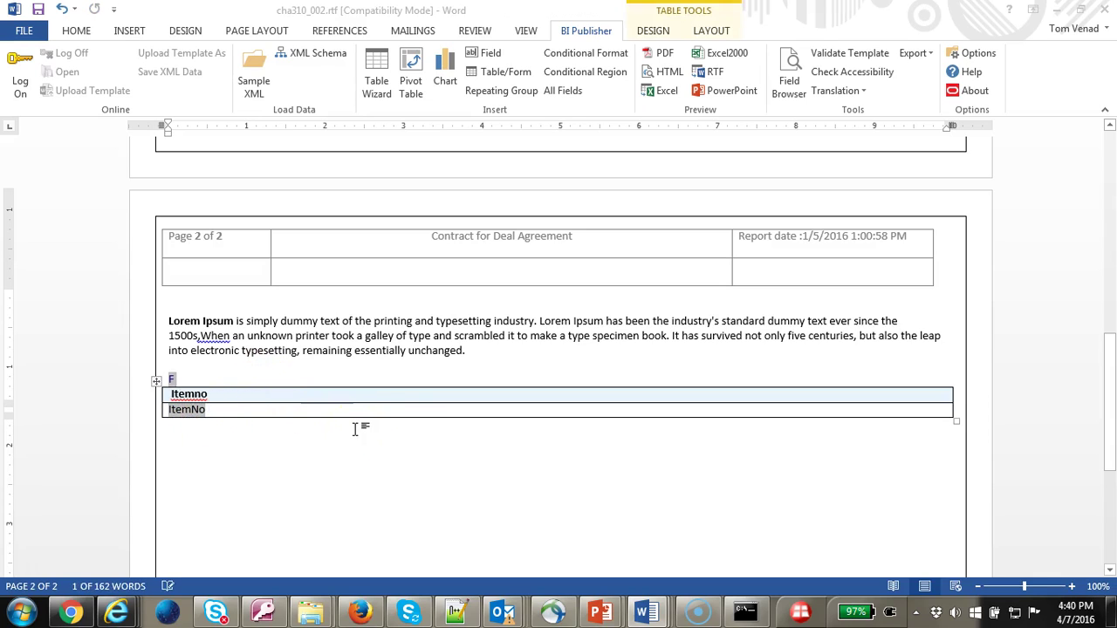
pyautogui.click(355, 429)
pyautogui.hotkey('ctrl', 'v')
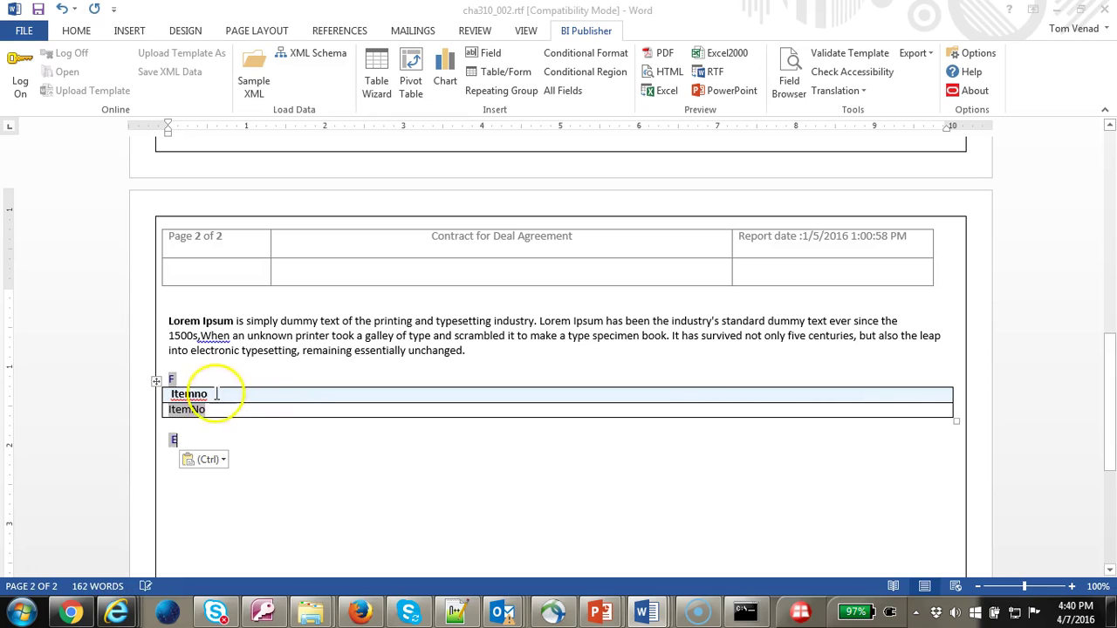
pyautogui.moveTo(217, 394); pyautogui.dragTo(237, 407)
pyautogui.press('BackSpace')
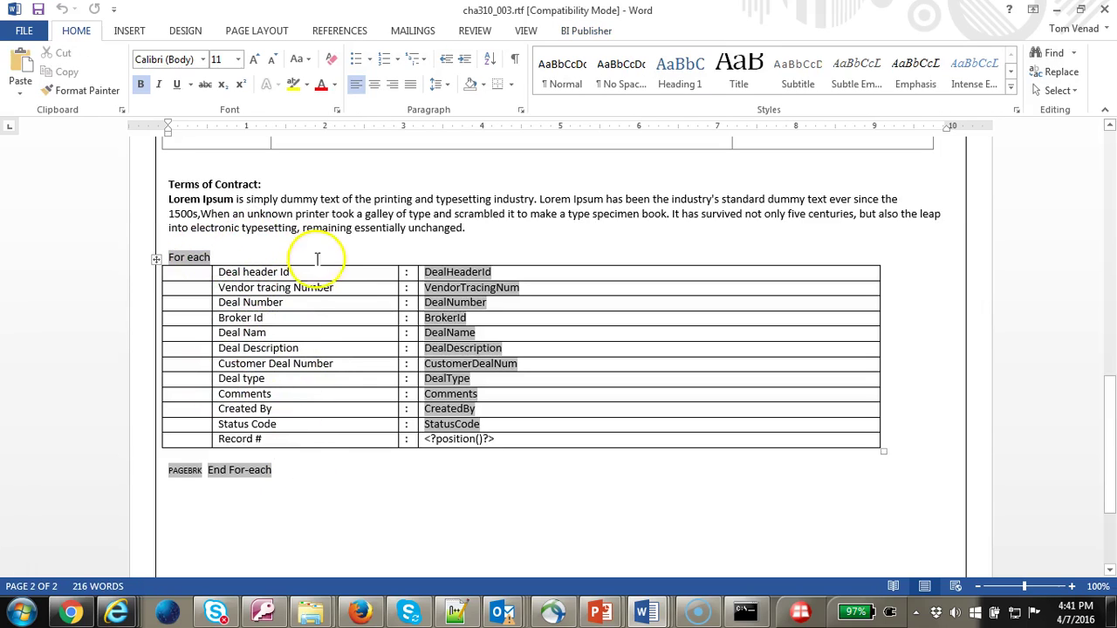
# Examine the for-each deal table in cha310_003.rtf and the PAGEBRK field's code in its BI Publisher properties without changing it
pyautogui.click(537, 273)
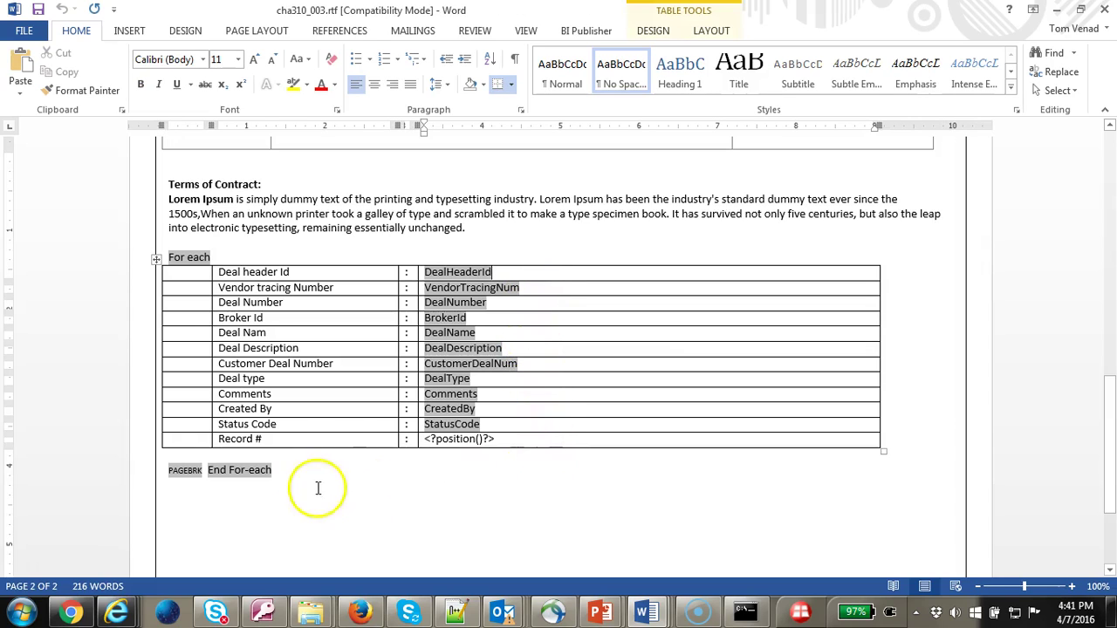
pyautogui.click(263, 439)
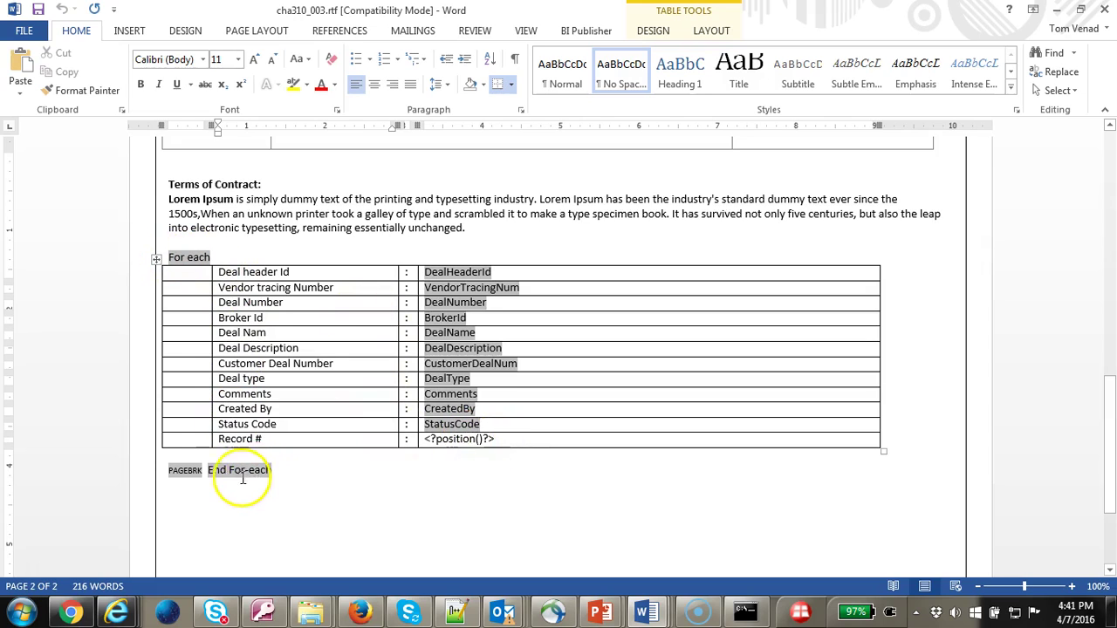
pyautogui.click(193, 468)
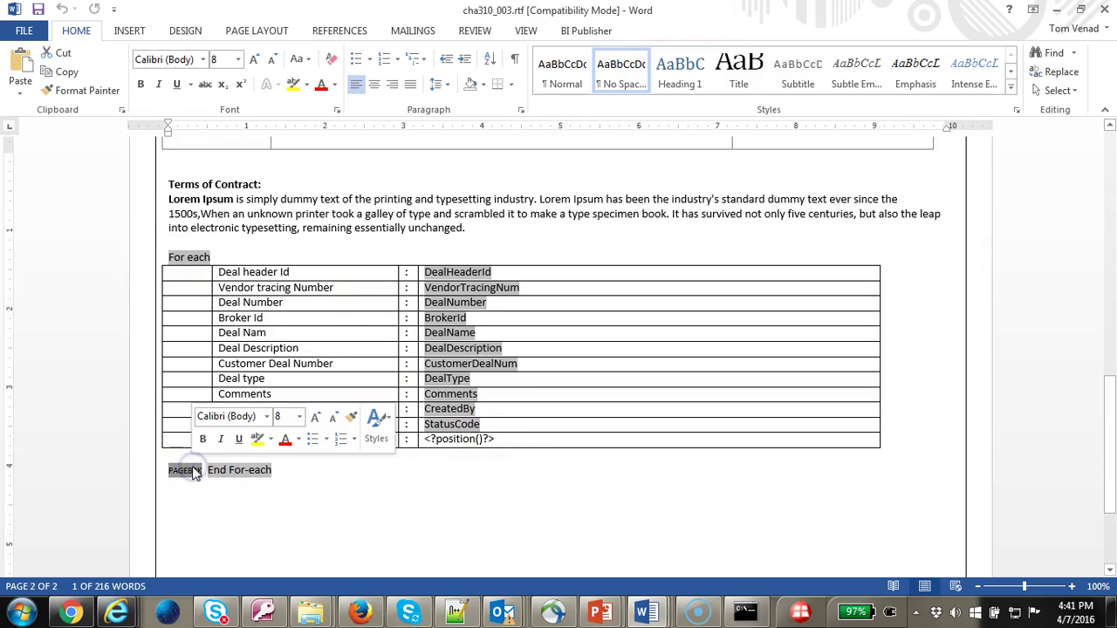
pyautogui.click(185, 470)
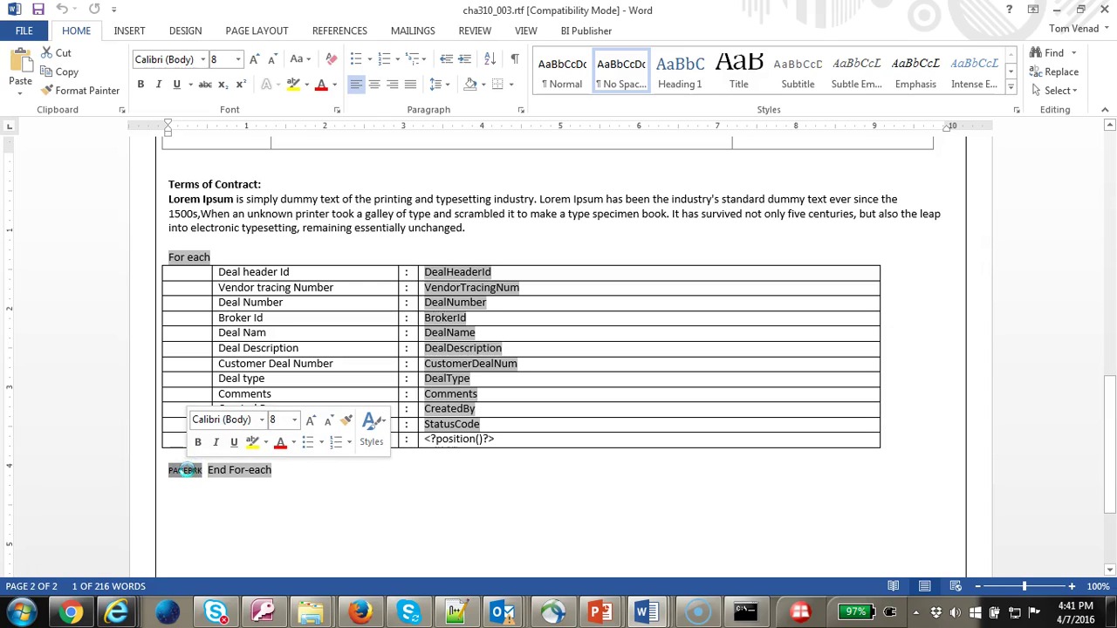
pyautogui.doubleClick(185, 470)
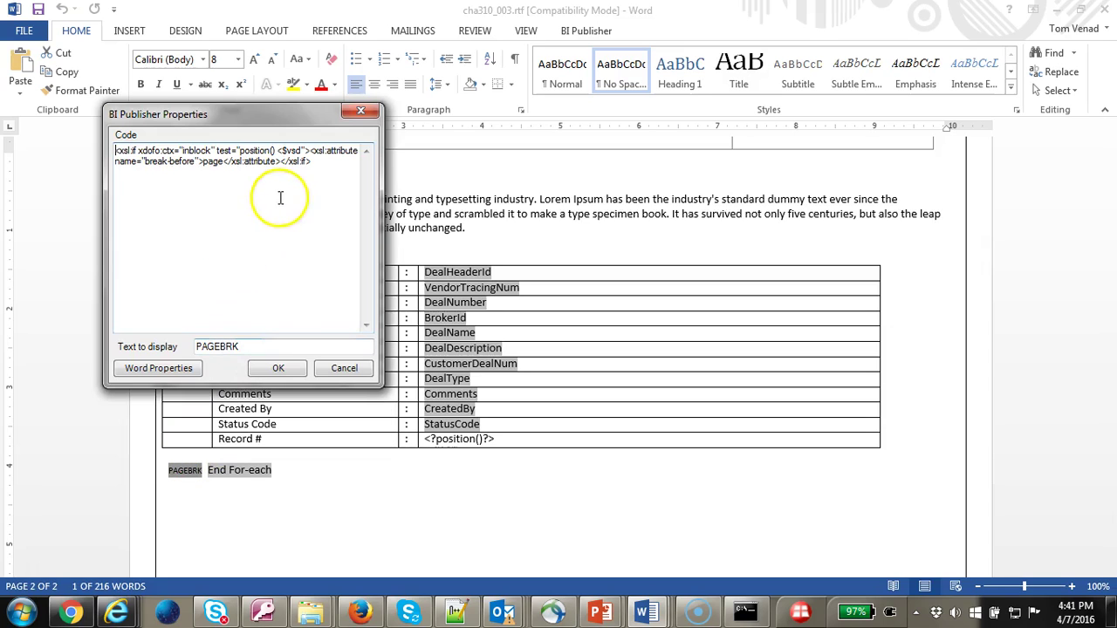
pyautogui.click(345, 367)
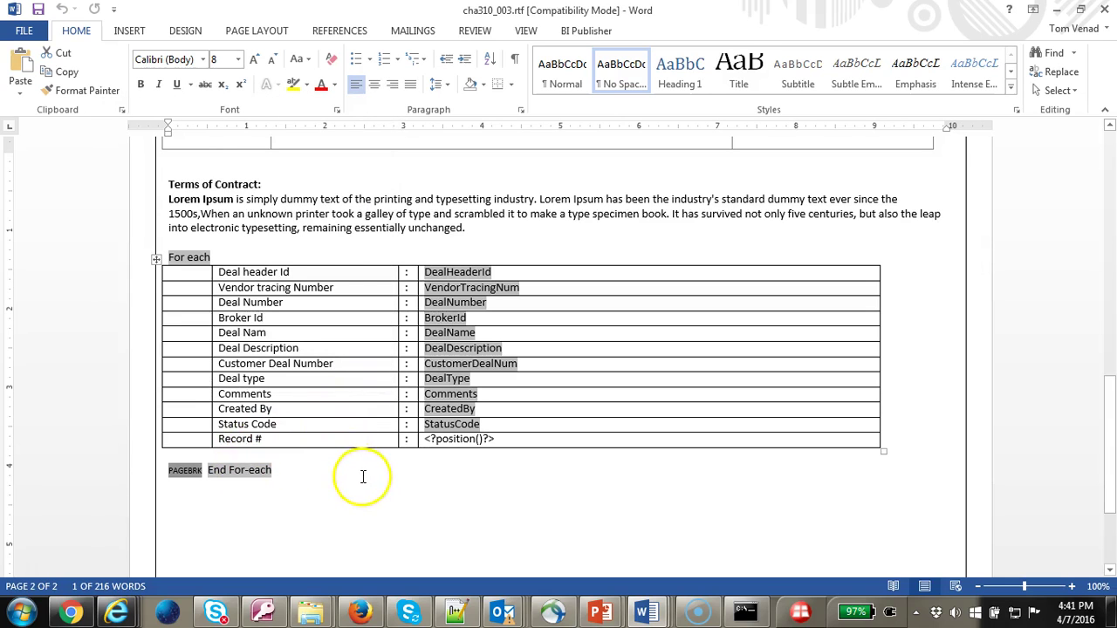
# Review the template's for-each section and parameter page, and preview the report as a PDF
pyautogui.scroll(2, 326, 503)
pyautogui.scroll(3, 324, 512)
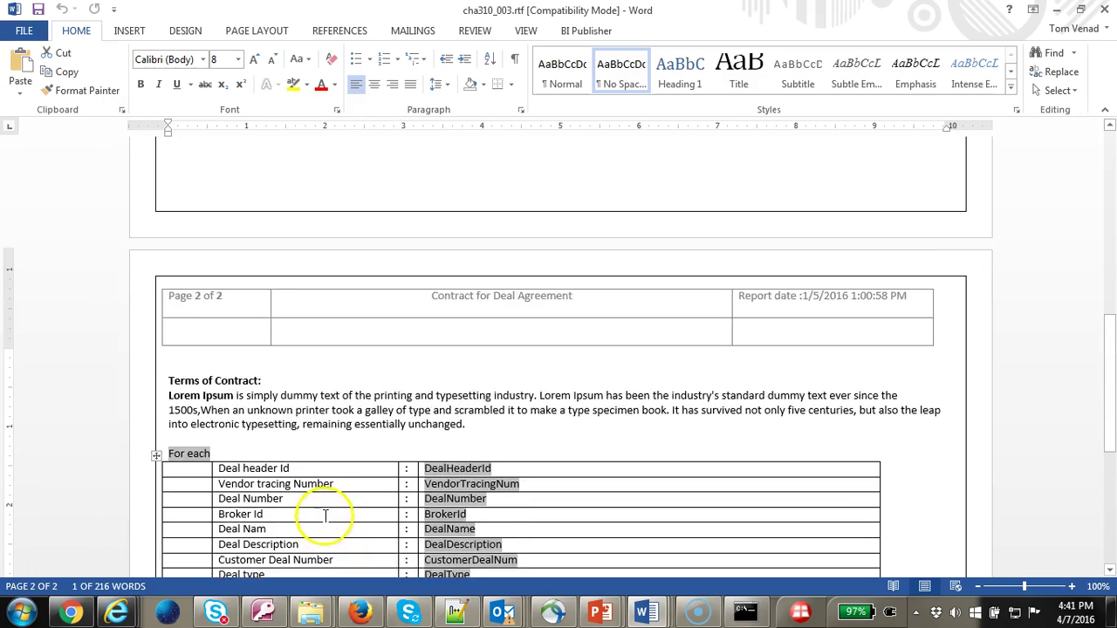
pyautogui.scroll(-3, 324, 444)
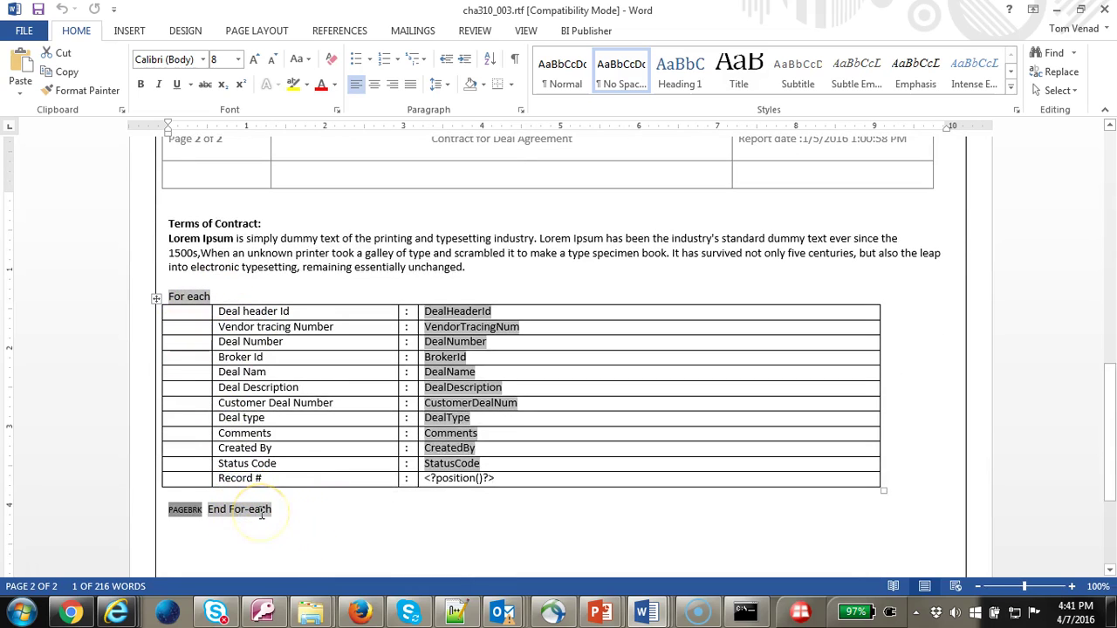
pyautogui.scroll(12, 331, 522)
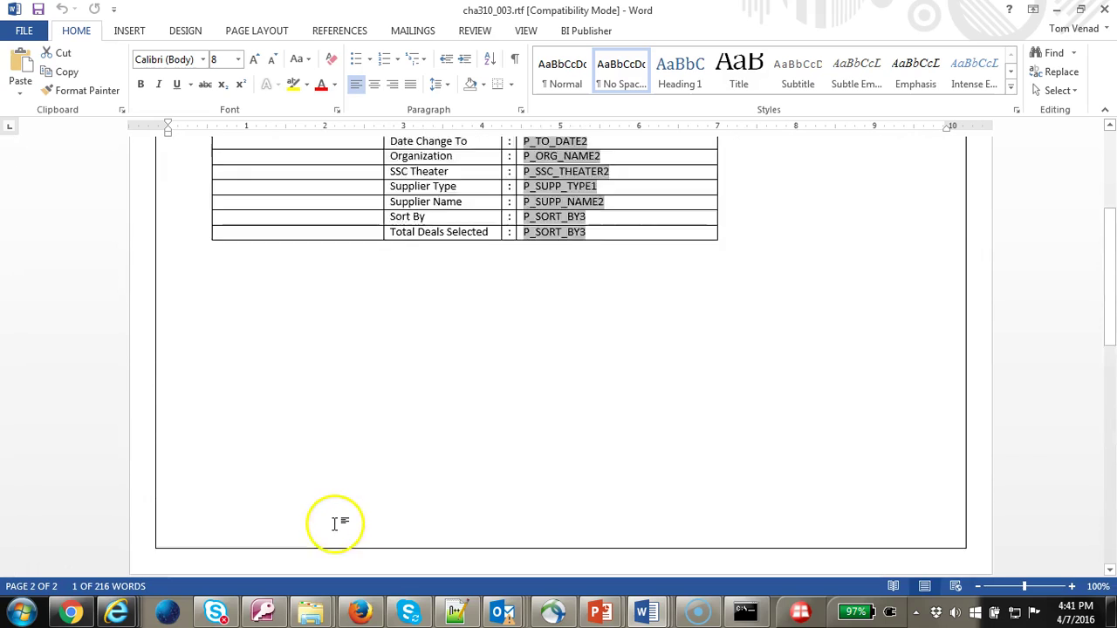
pyautogui.click(576, 31)
pyautogui.click(666, 53)
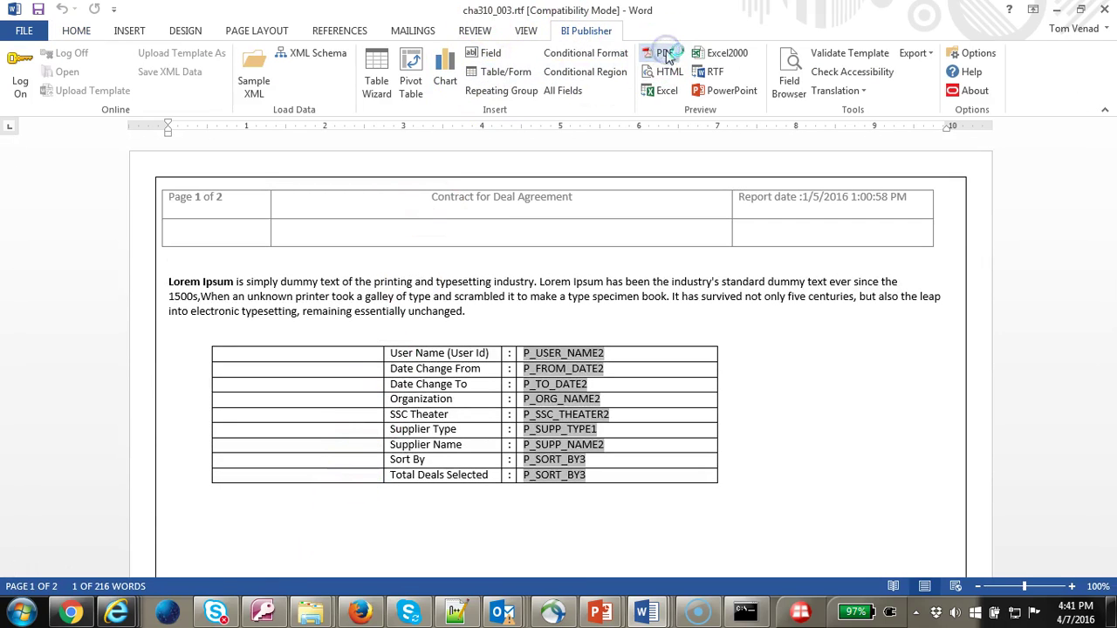
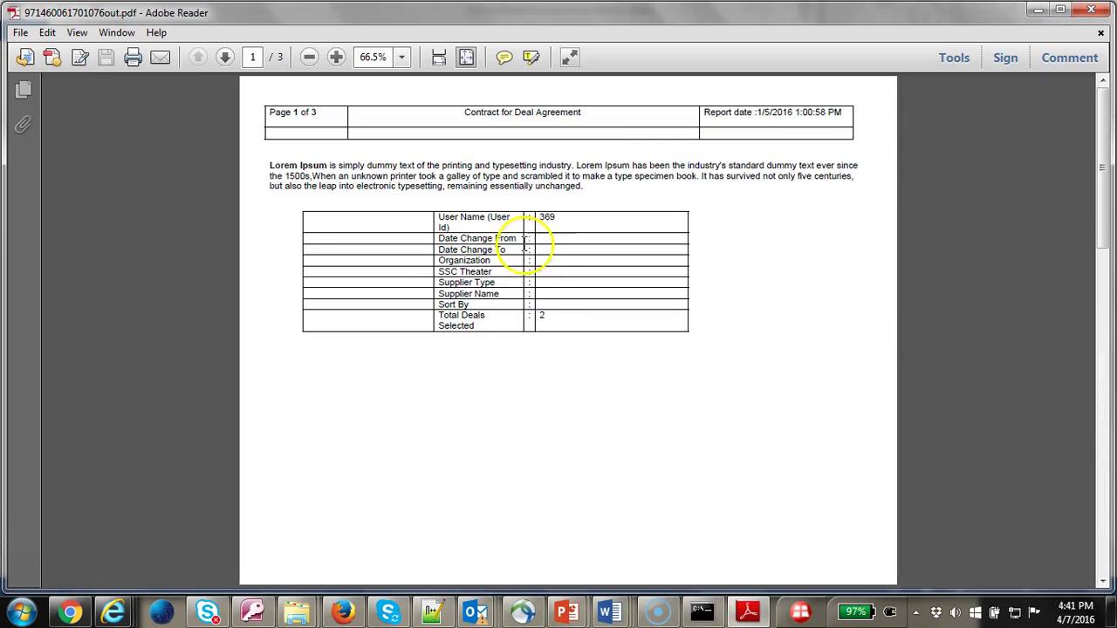
# Page through the PDF preview, comparing the deal details on pages 2 and 3
pyautogui.click(225, 57)
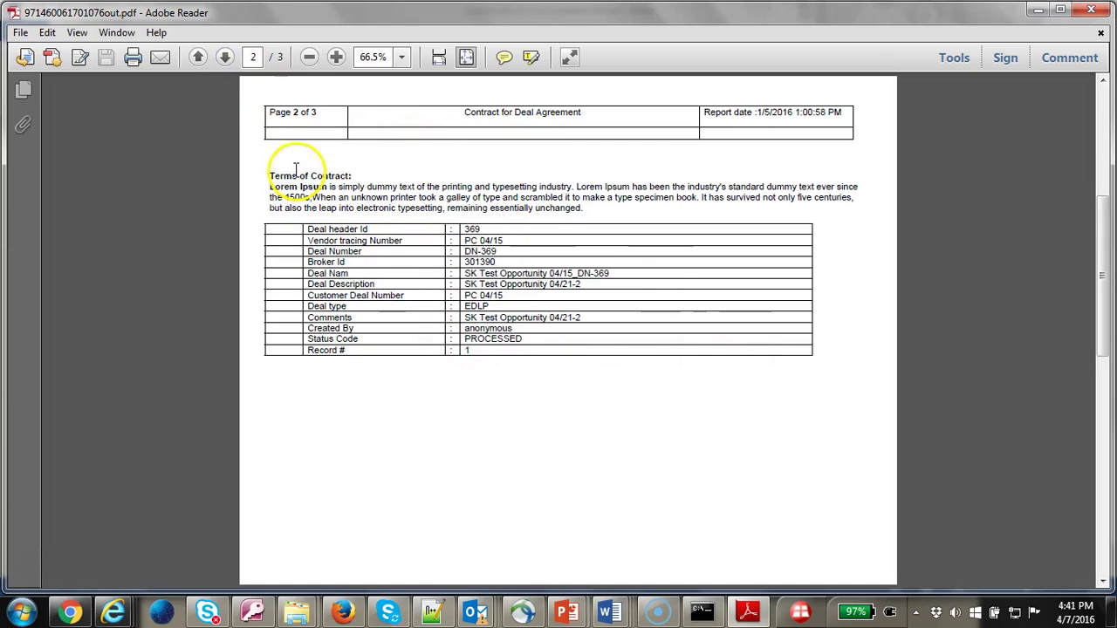
pyautogui.click(225, 58)
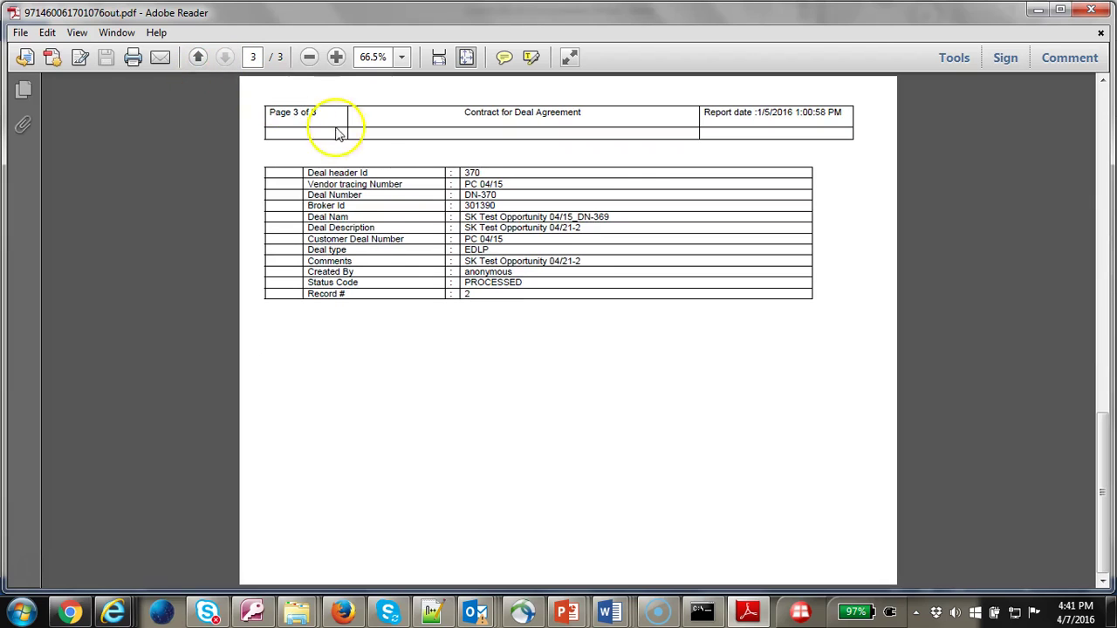
pyautogui.click(197, 56)
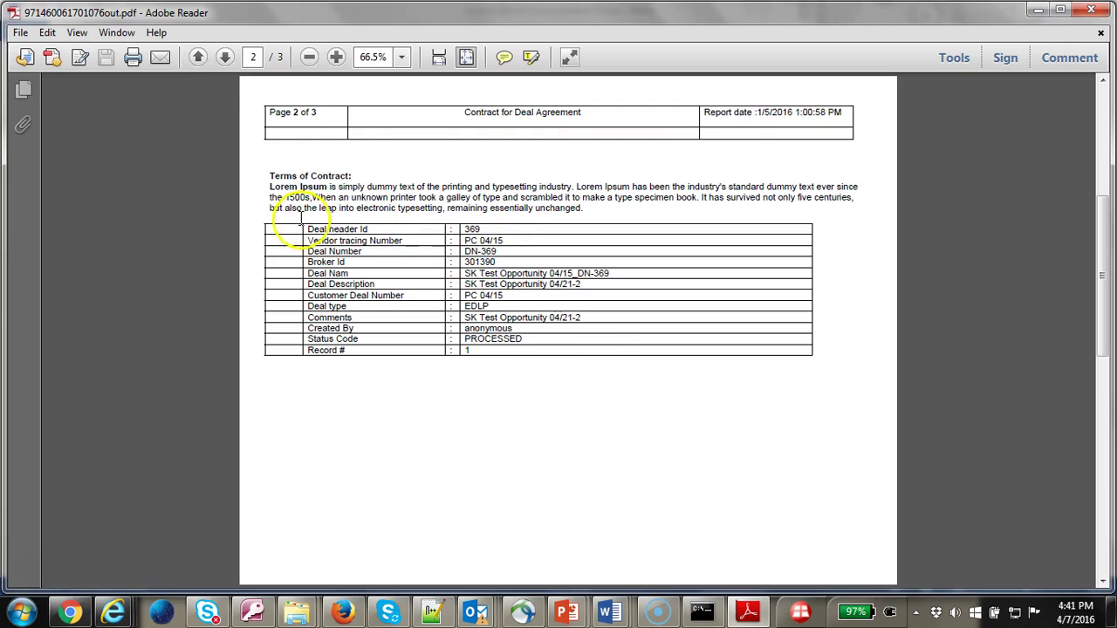
pyautogui.click(225, 56)
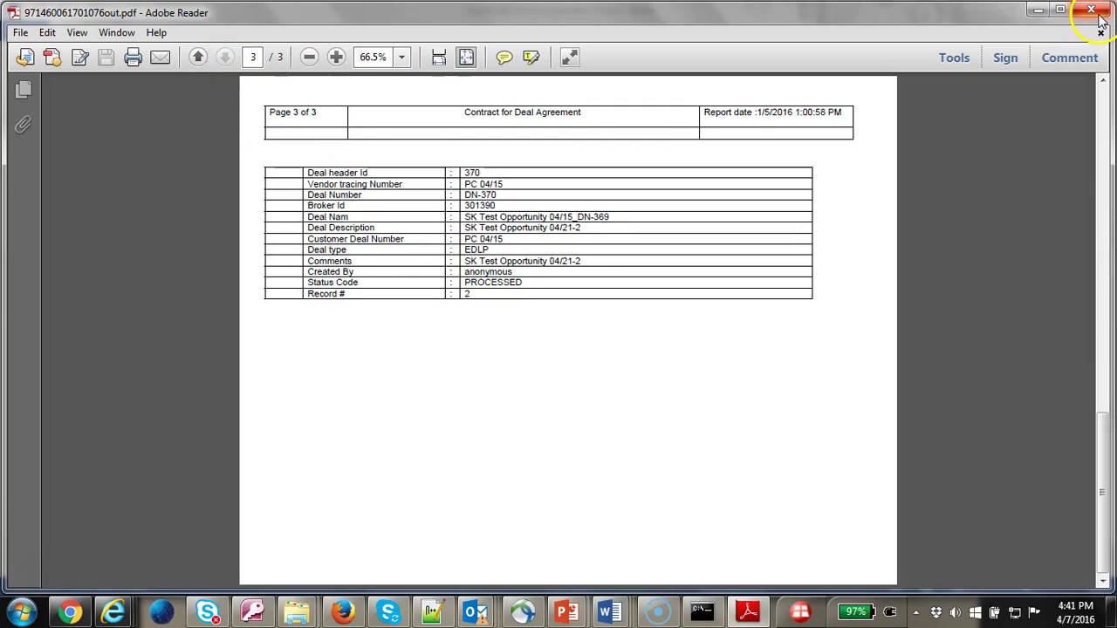
# Switch to the PowerPoint slide show and advance to the Step 3 slide on item details
pyautogui.click(566, 611)
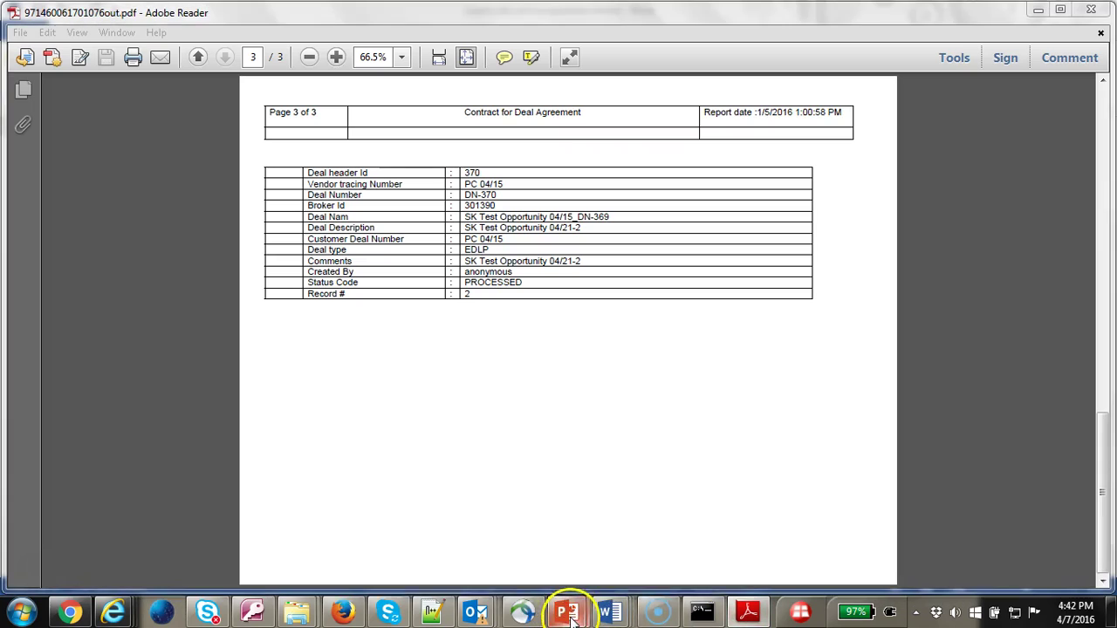
pyautogui.click(633, 564)
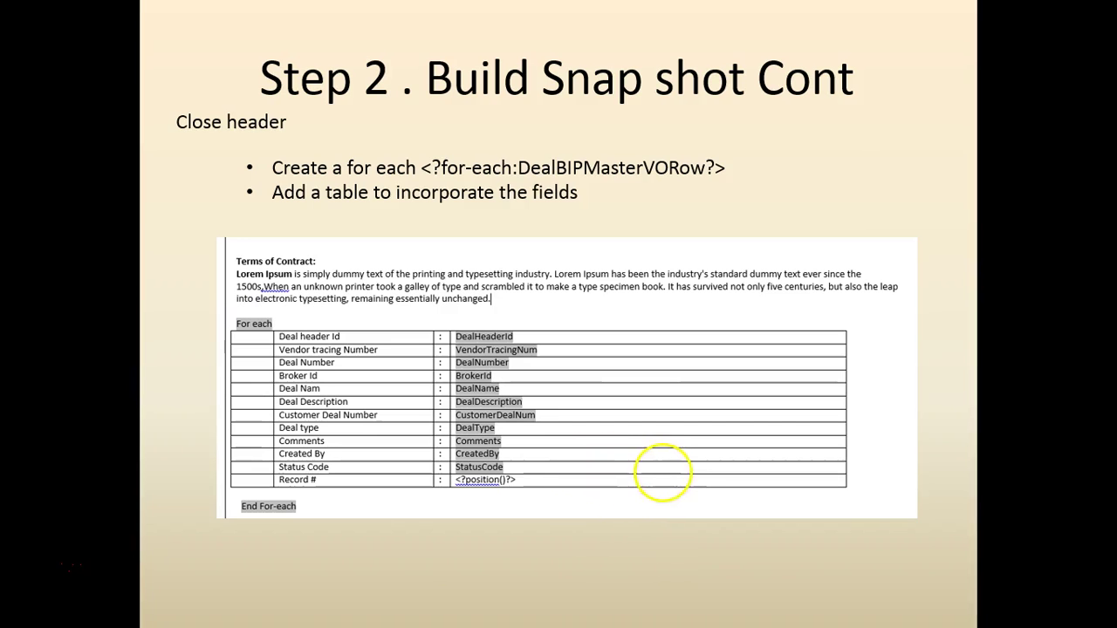
pyautogui.click(750, 499)
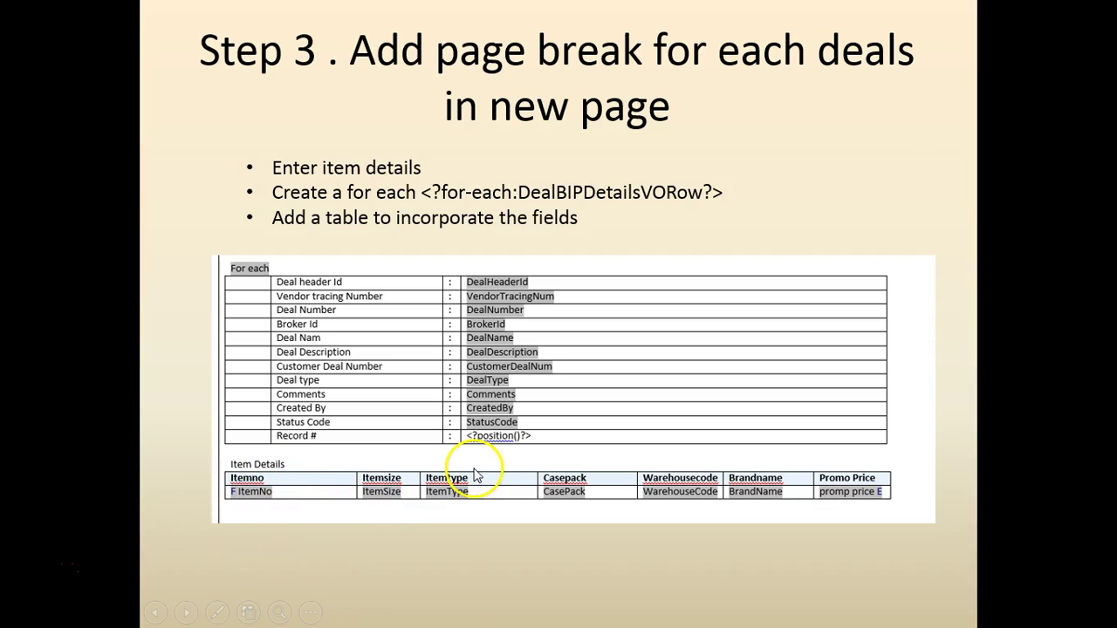
pyautogui.hotkey('alt', 'Tab')
pyautogui.hotkey('alt', 'Tab')
pyautogui.press('Tab')
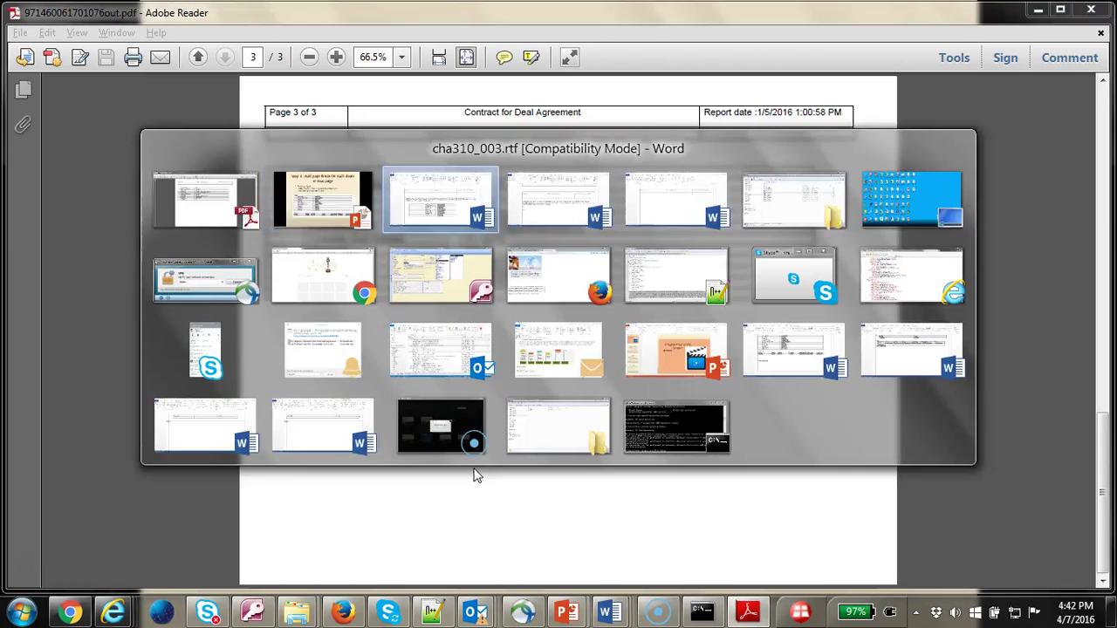
pyautogui.scroll(-2, 450, 459)
pyautogui.hotkey('alt', 'Tab')
pyautogui.press('Tab')
pyautogui.press('Tab')
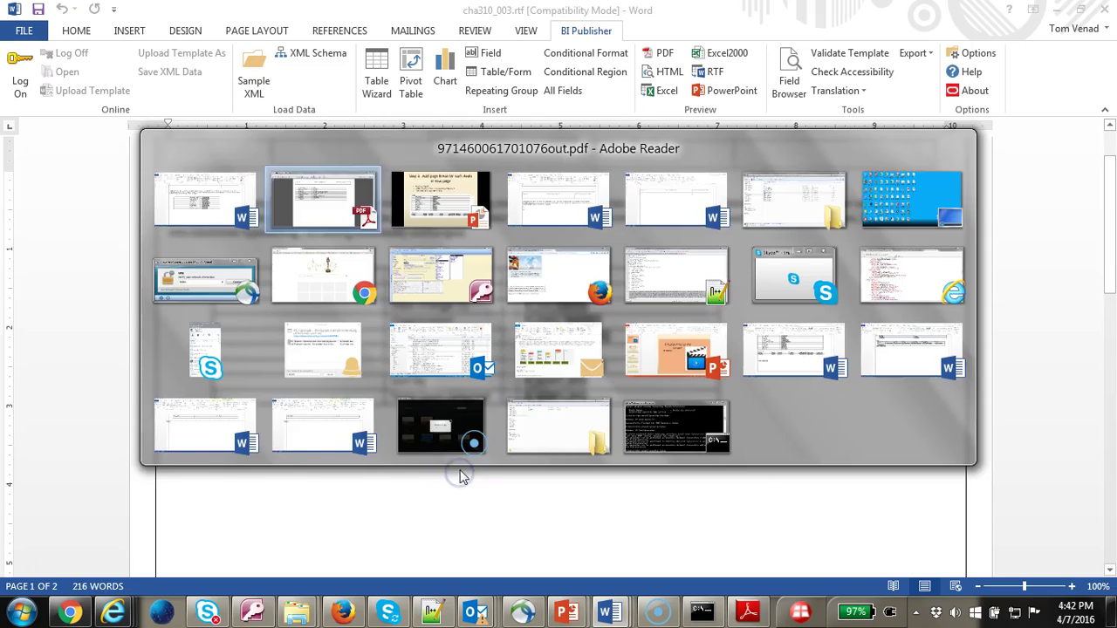
pyautogui.hotkey('alt', 'Tab')
pyautogui.press('Tab')
pyautogui.press('Tab')
pyautogui.press('Tab')
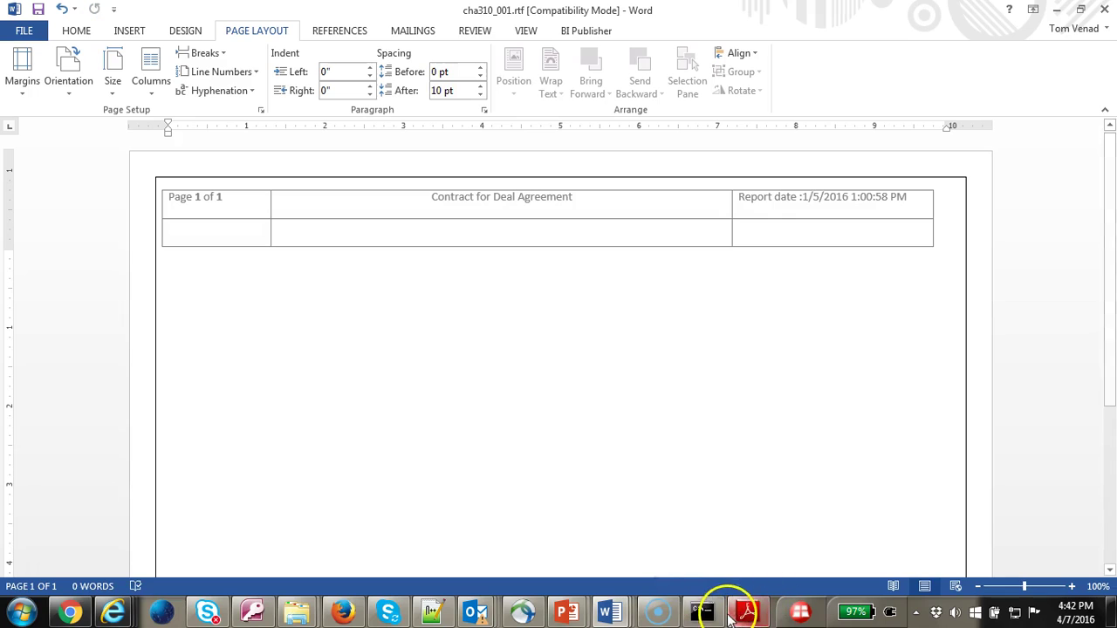
# Switch to cha310_003.rtf in Word and insert blank lines between the deal table and the PAGEBRK field
pyautogui.hotkey('alt', 'Tab')
pyautogui.press('Tab')
pyautogui.press('Return')
pyautogui.press('Return')
pyautogui.press('Return')
pyautogui.press('Return')
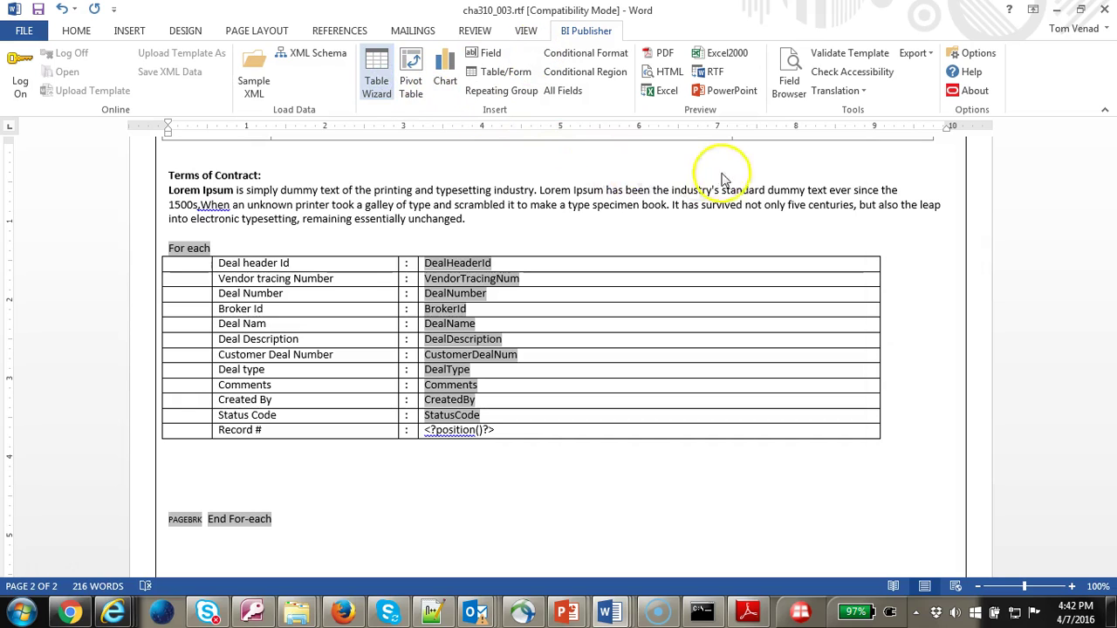
# Insert a table above PAGEBRK with the Table Wizard, using the DealInMaster/DealBIPDetailsVORow data set and the Itemno field
pyautogui.click(683, 437)
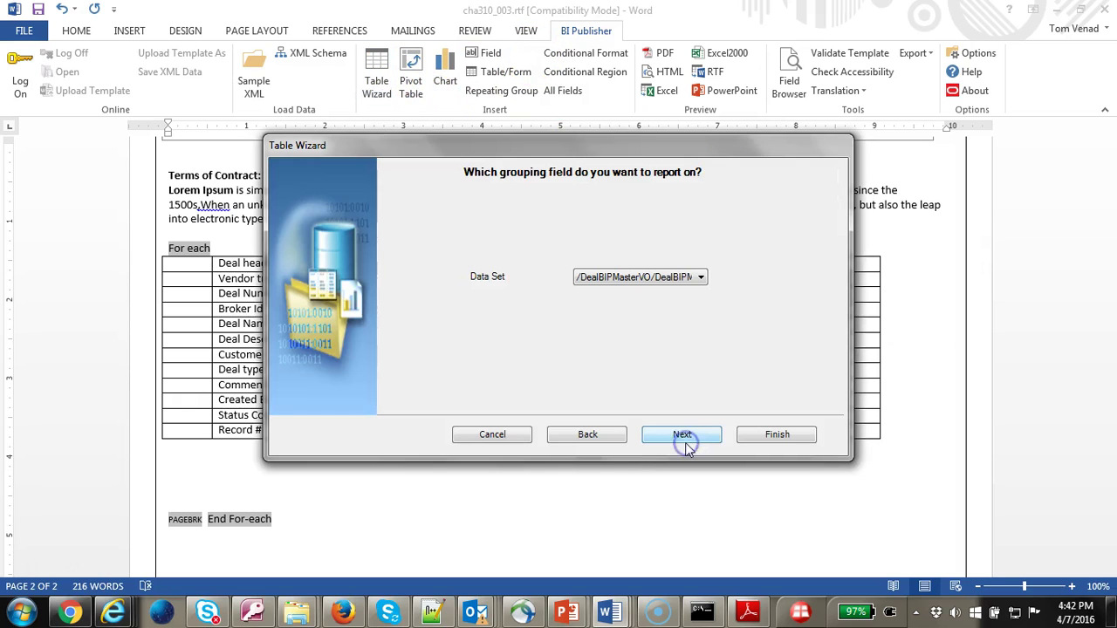
pyautogui.click(698, 277)
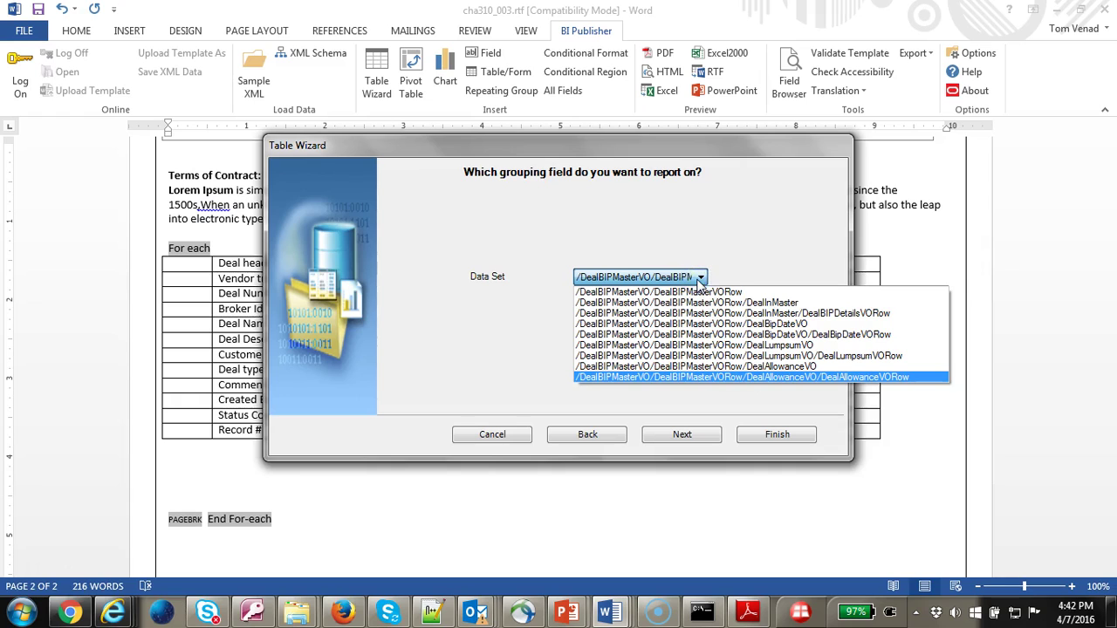
pyautogui.click(882, 314)
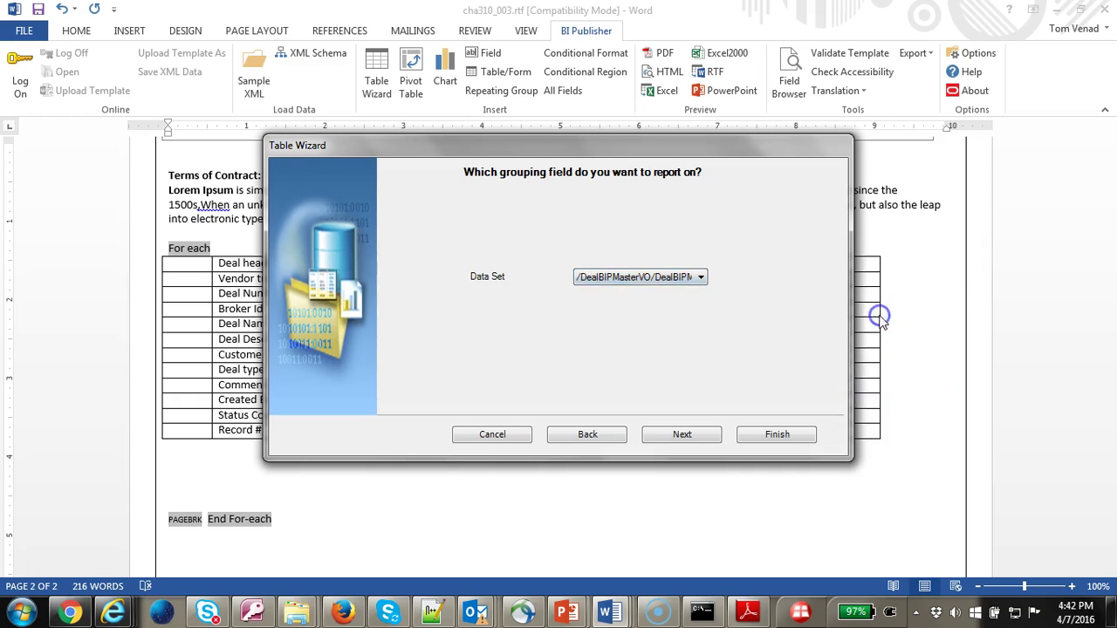
pyautogui.click(704, 432)
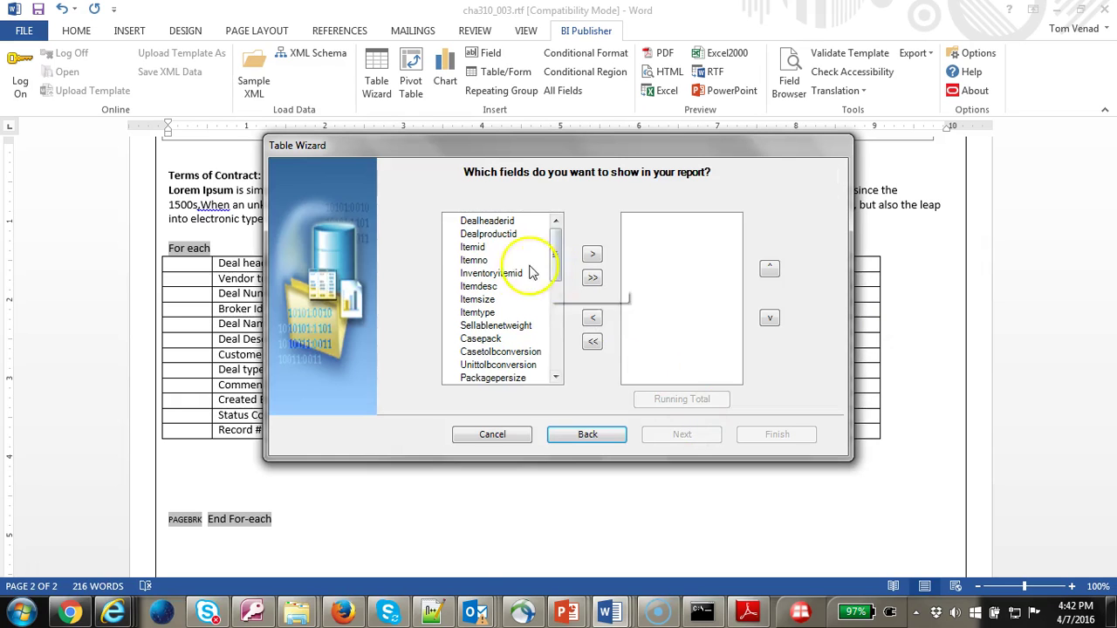
pyautogui.click(487, 259)
pyautogui.click(593, 254)
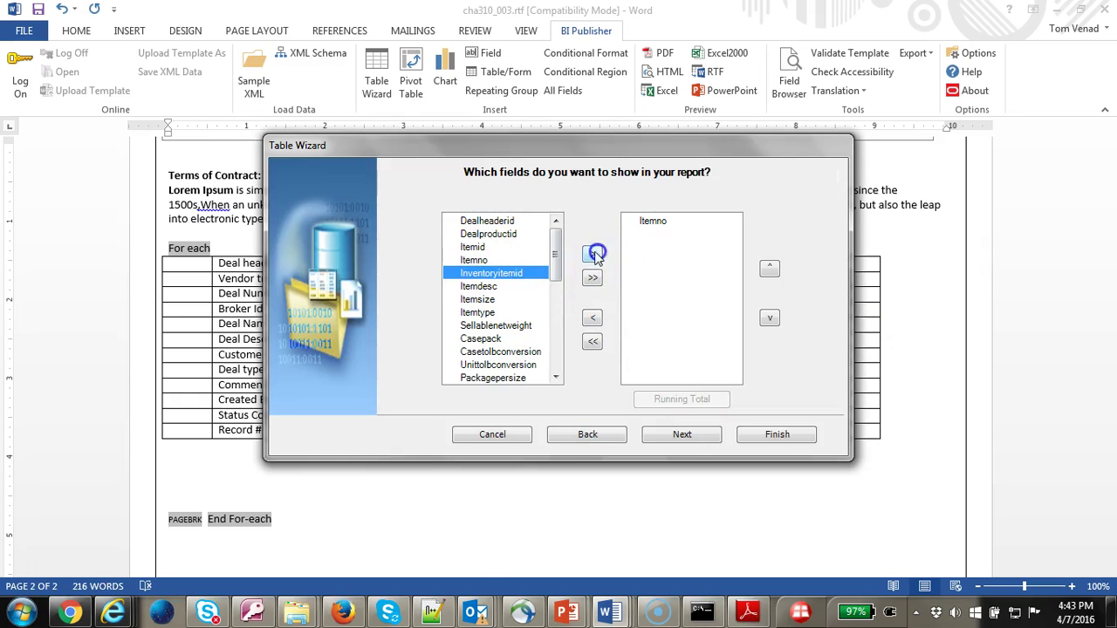
pyautogui.click(778, 434)
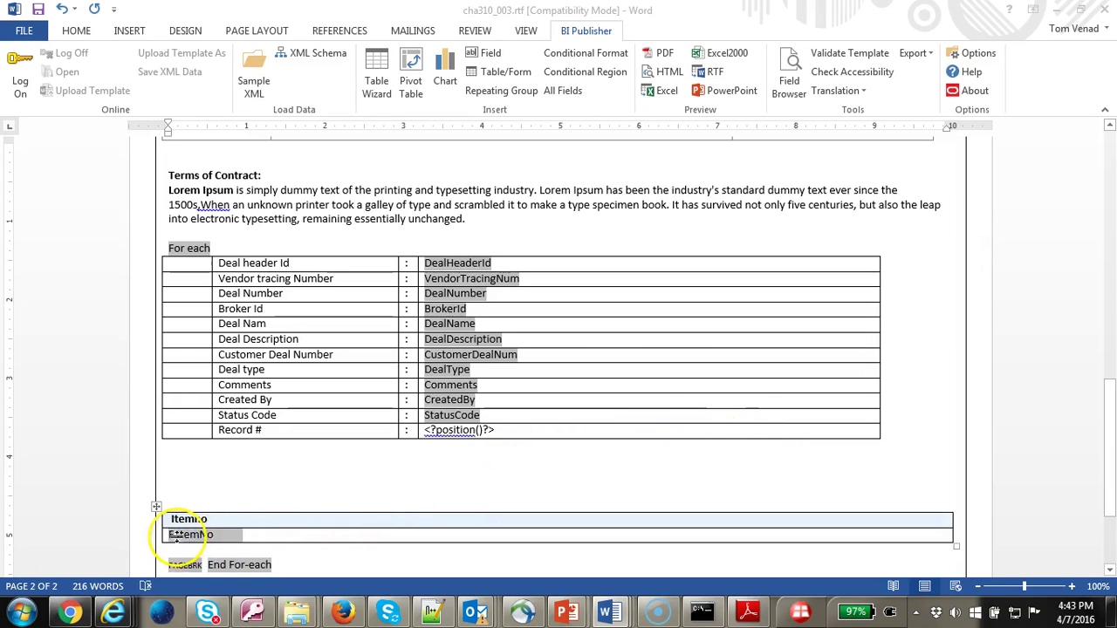
# Try to move the F marker out of the ItemNo cell to the line above the table
pyautogui.rightClick(234, 539)
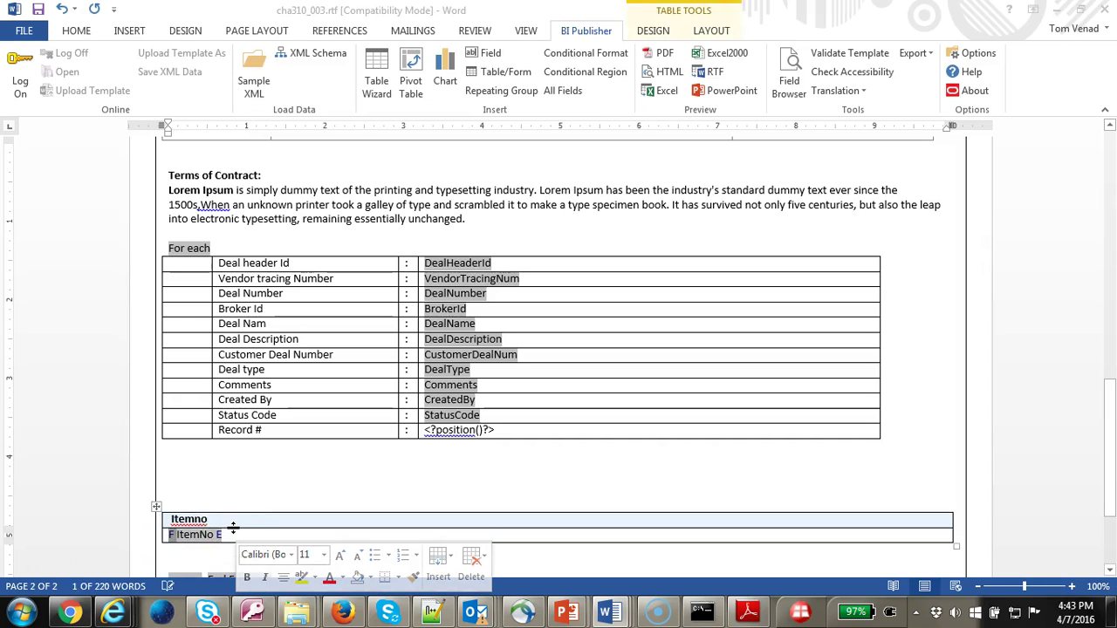
pyautogui.click(181, 492)
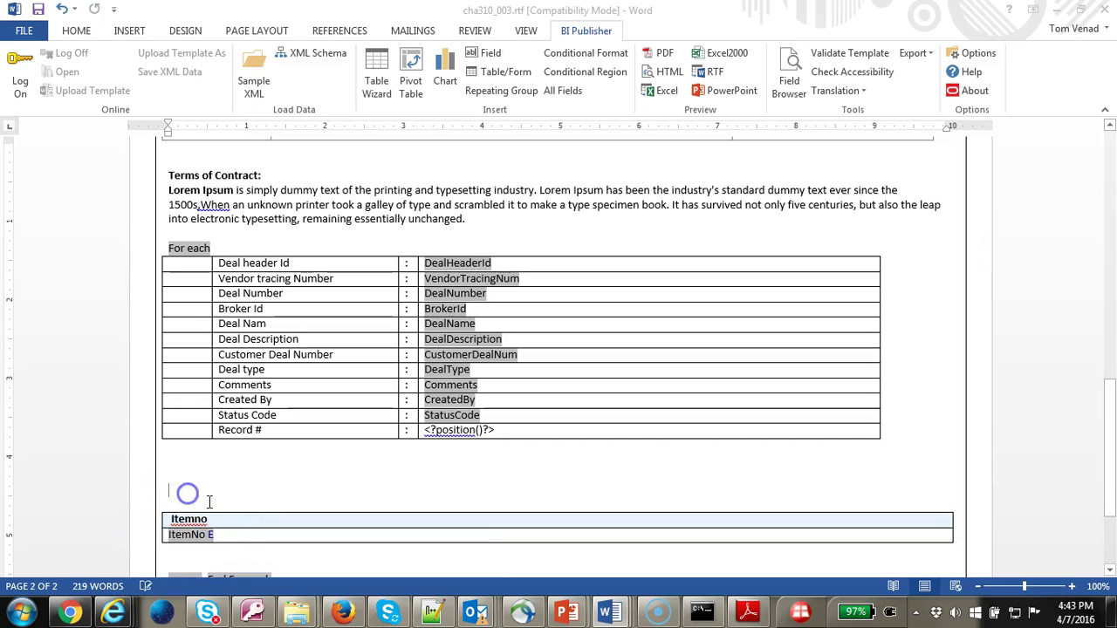
pyautogui.click(179, 534)
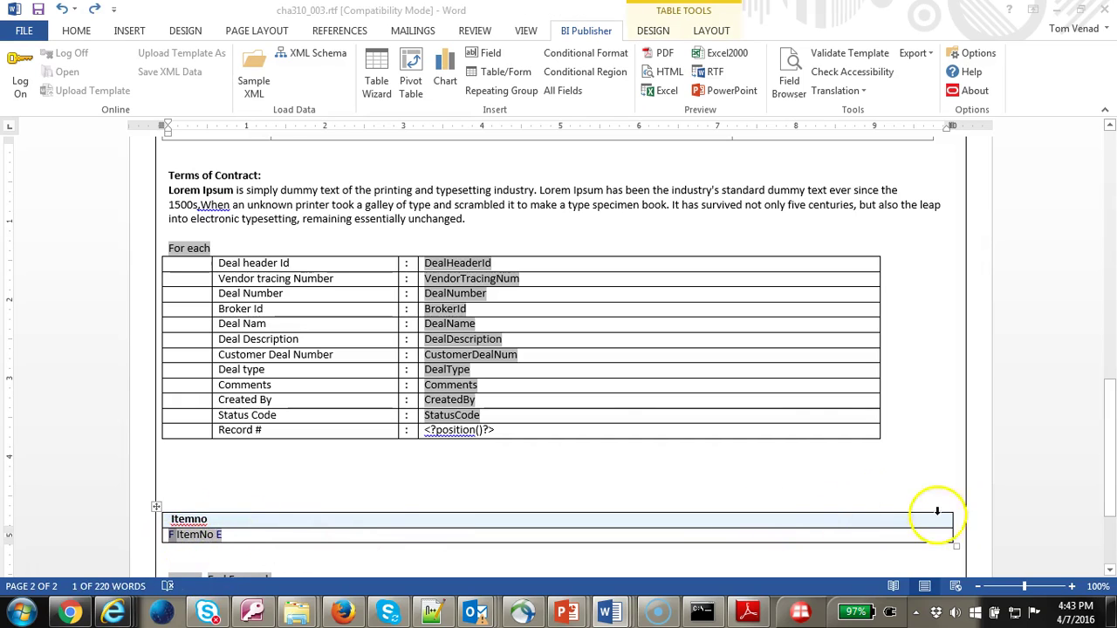
# Narrow the Itemno column to fit its contents and add six empty columns after it
pyautogui.moveTo(951, 521); pyautogui.dragTo(230, 531)
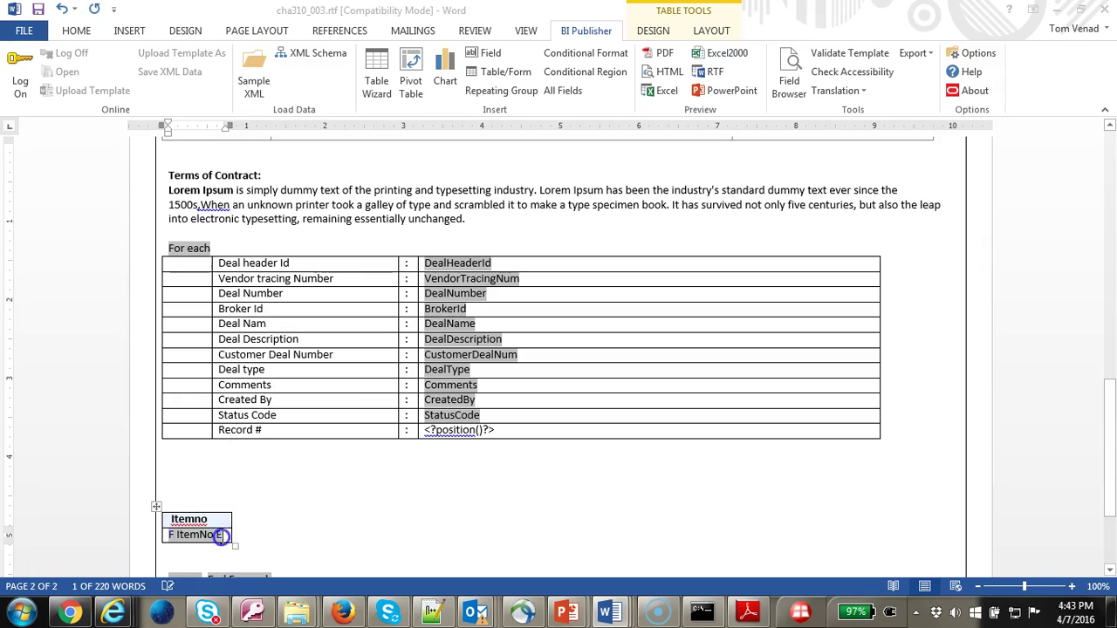
pyautogui.click(238, 512)
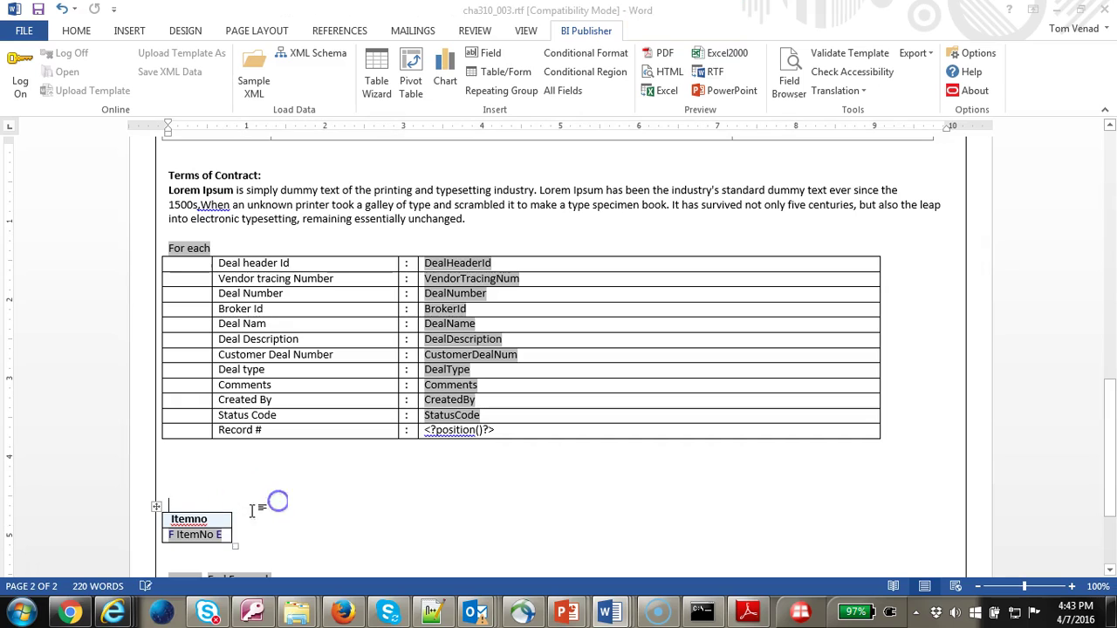
pyautogui.click(241, 511)
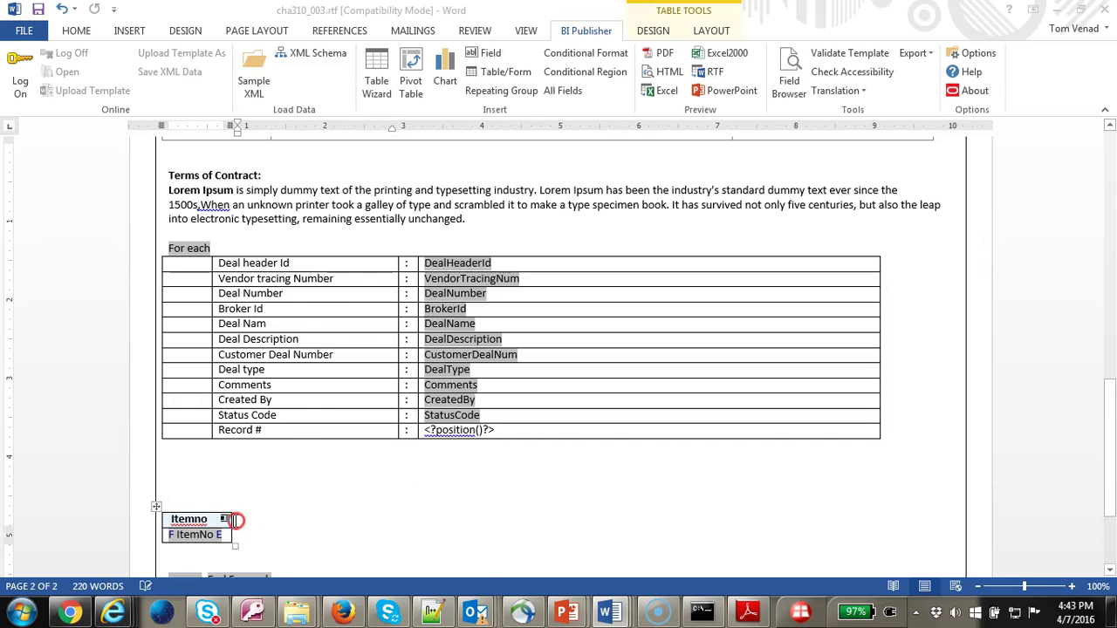
pyautogui.rightClick(236, 521)
pyautogui.click(222, 531)
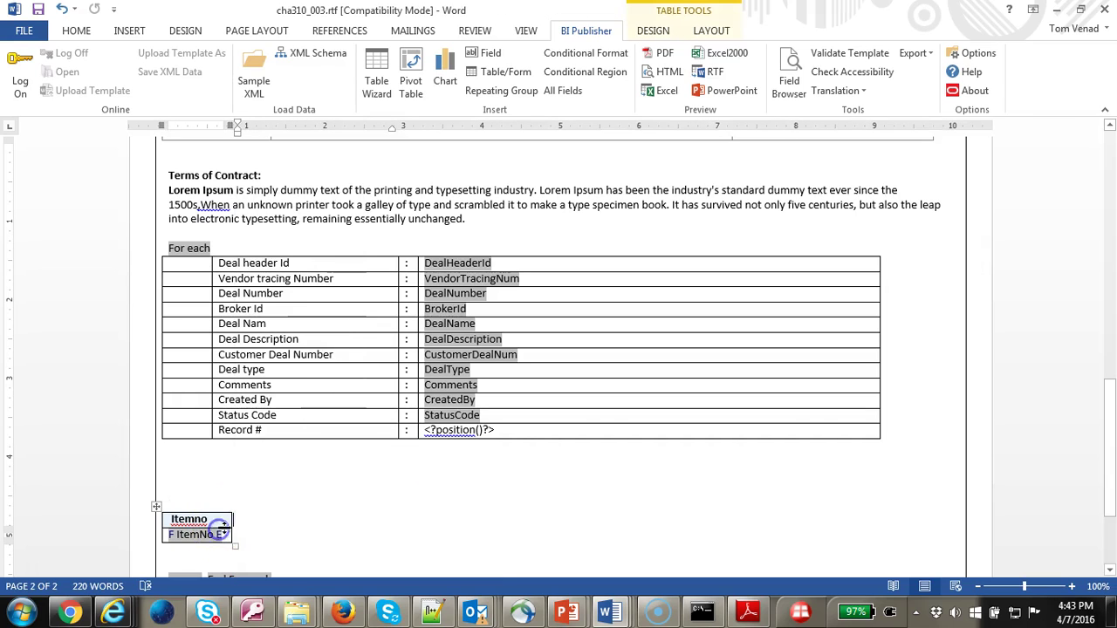
pyautogui.click(227, 511)
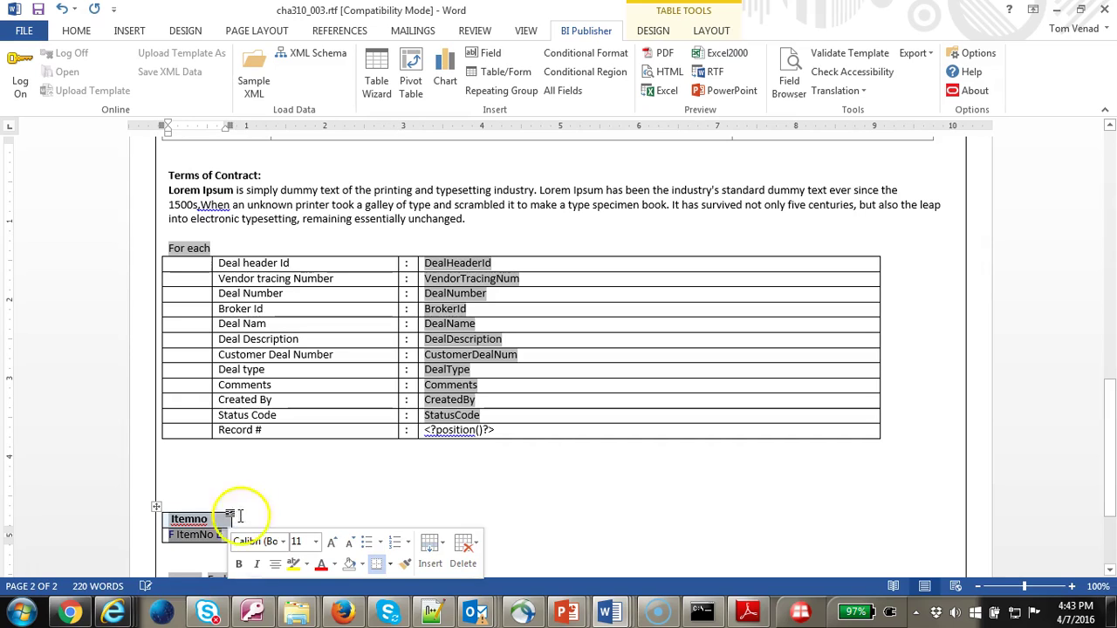
pyautogui.click(226, 516)
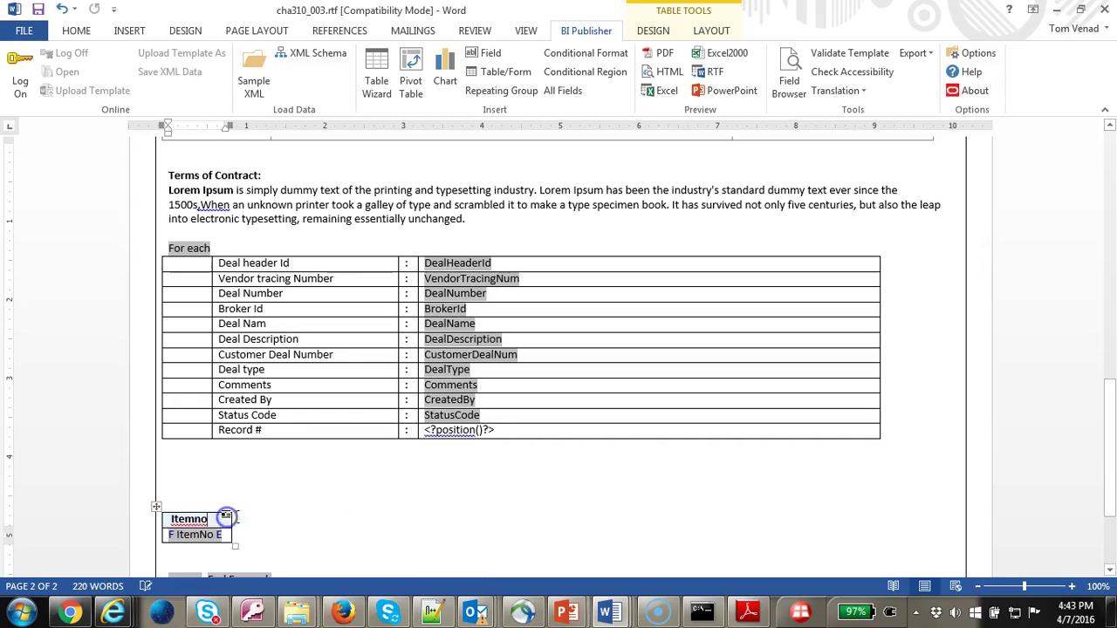
pyautogui.rightClick(236, 516)
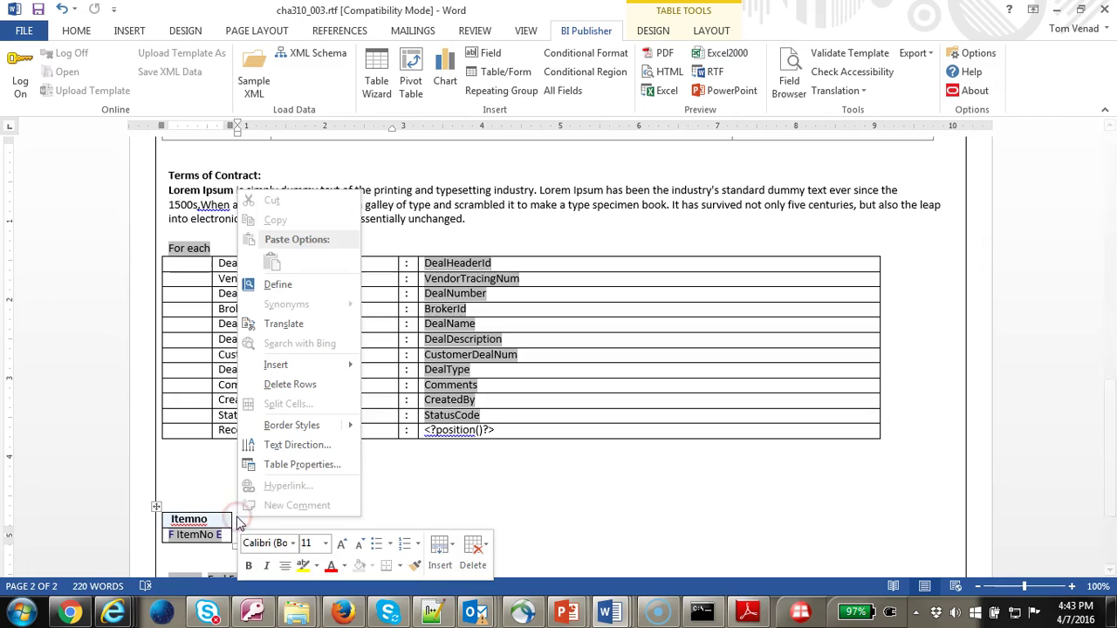
pyautogui.click(209, 504)
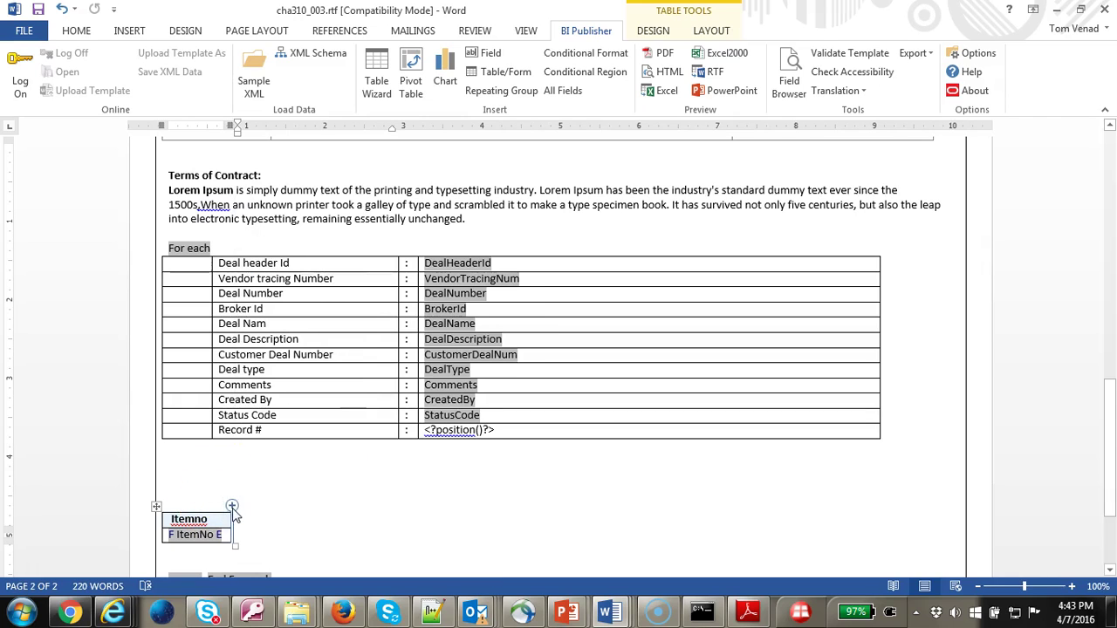
pyautogui.click(232, 507)
pyautogui.click(232, 507)
pyautogui.click(232, 507)
pyautogui.click(232, 507)
pyautogui.click(232, 508)
pyautogui.click(232, 507)
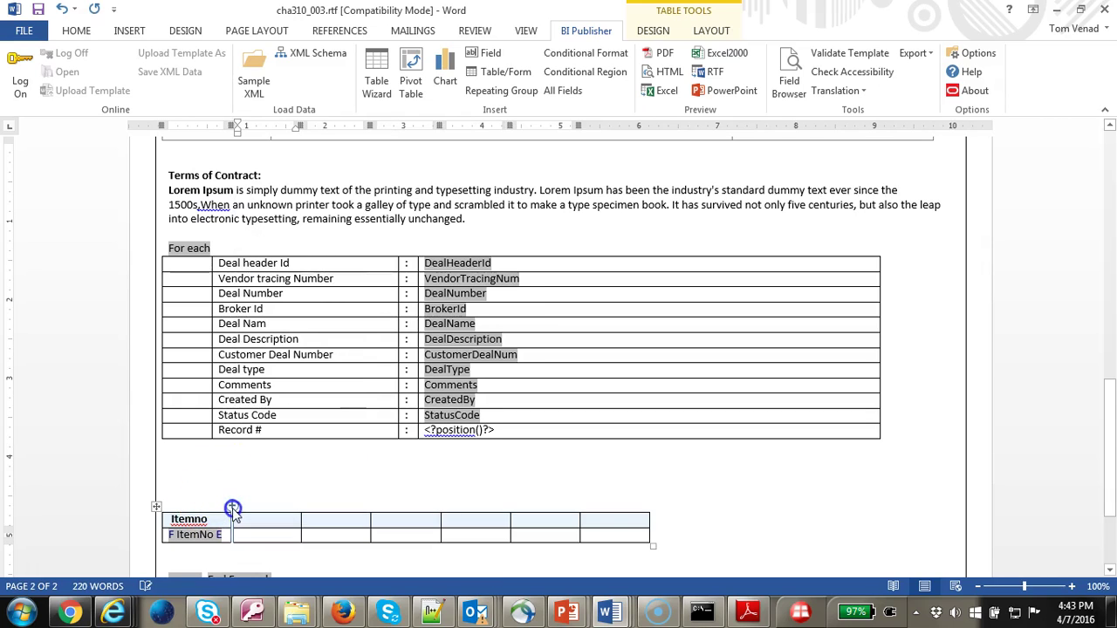
# Move the E marker from the ItemNo cell to the last cell of the same row
pyautogui.moveTo(212, 535); pyautogui.dragTo(305, 524)
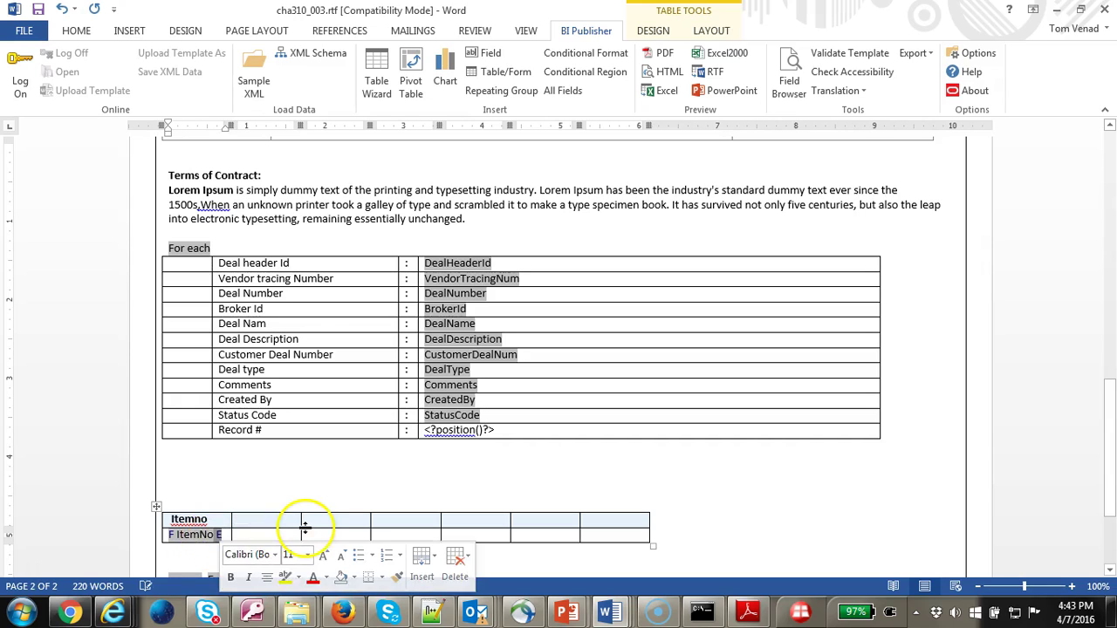
pyautogui.click(634, 528)
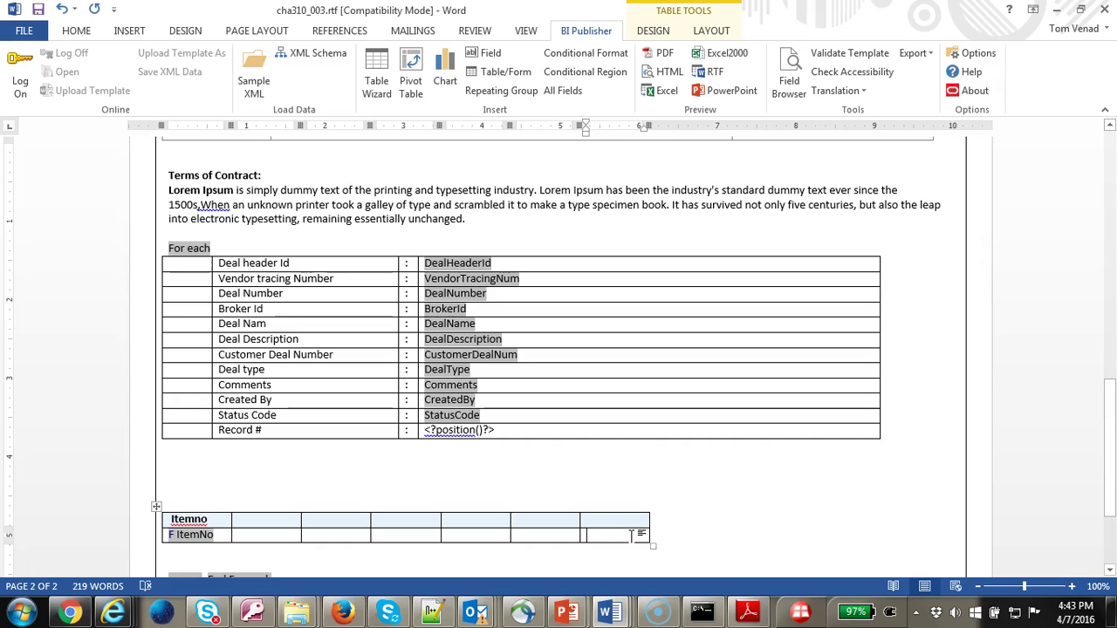
pyautogui.write('E')
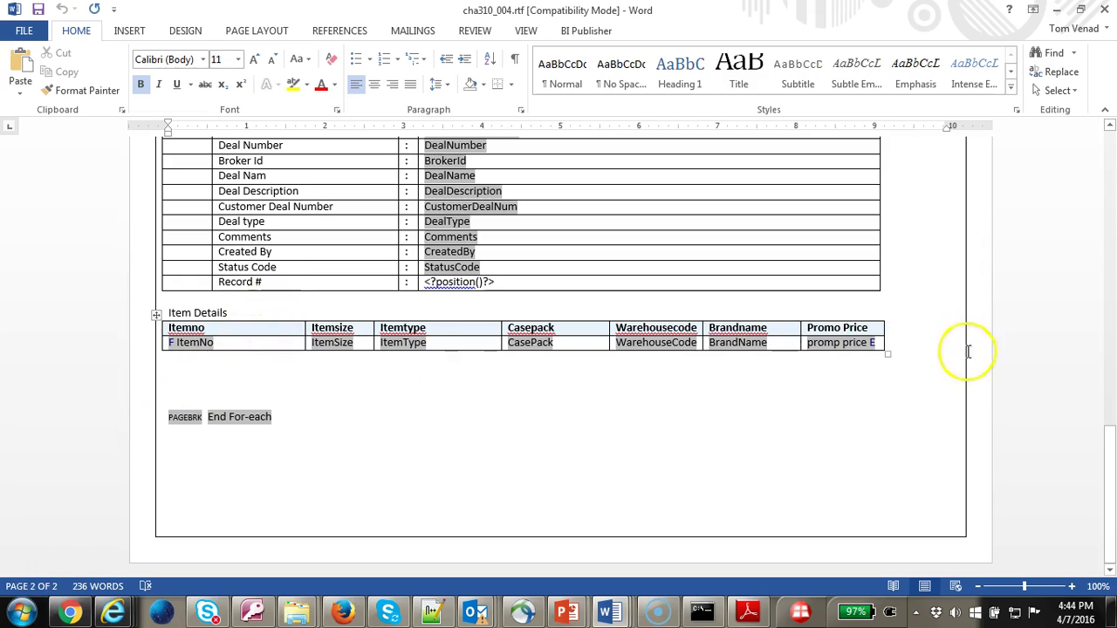
# In cha310_004.rtf, add a blank line between the deal table and the Item Details heading
pyautogui.click(241, 312)
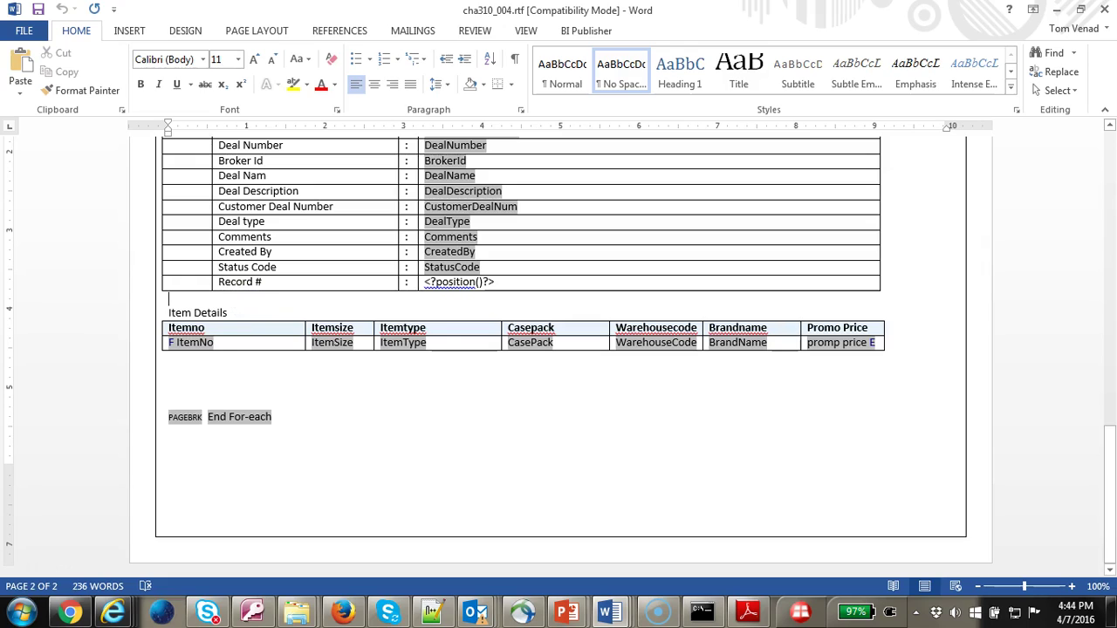
pyautogui.press('Return')
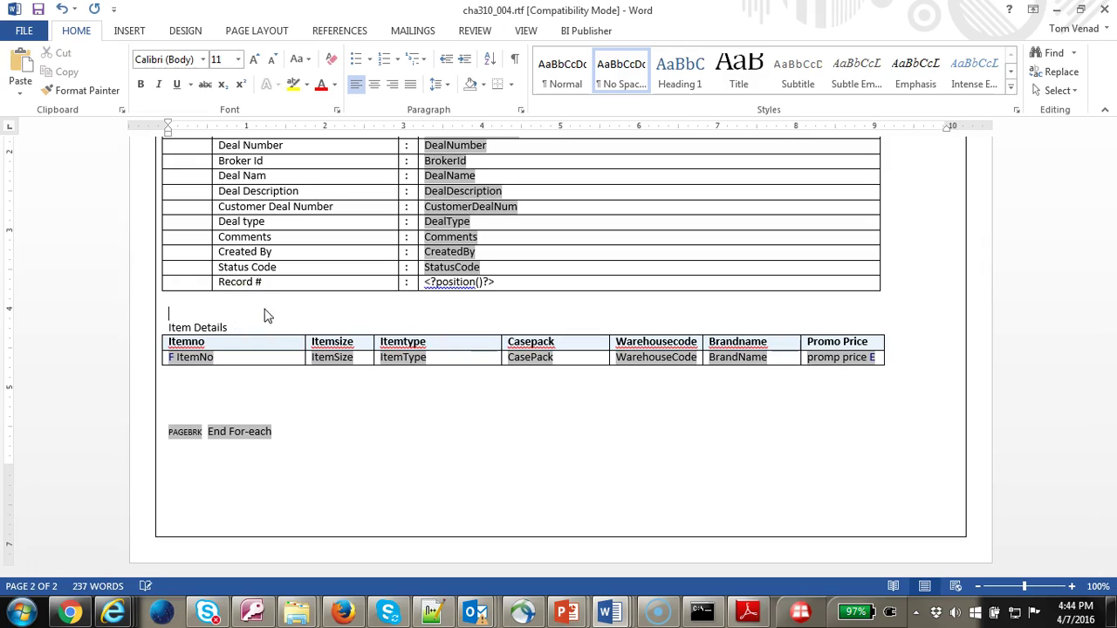
pyautogui.click(325, 353)
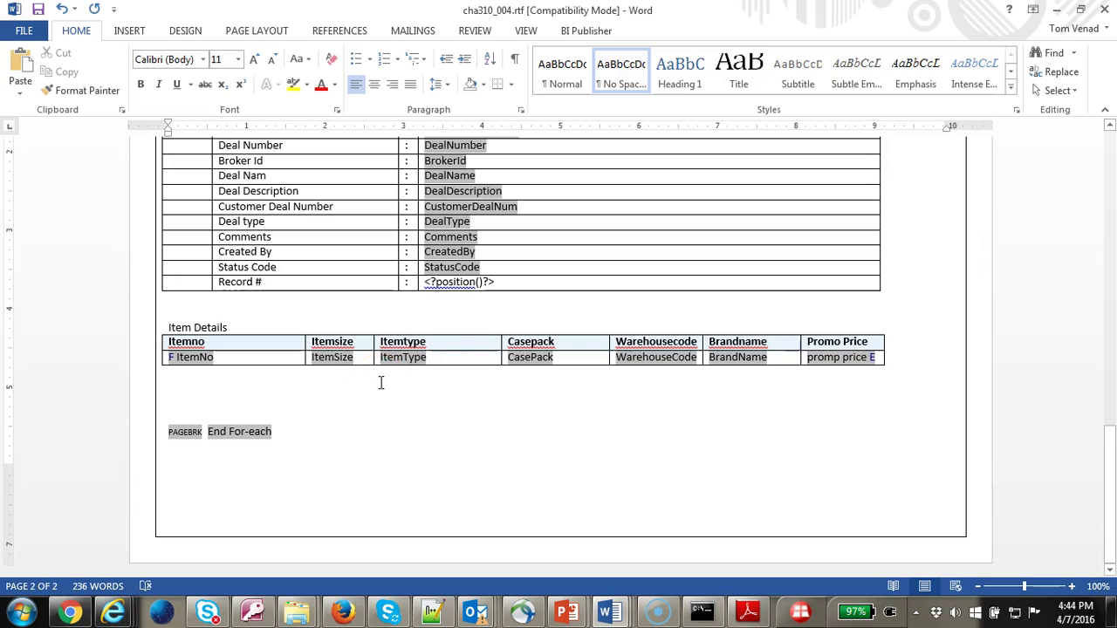
# Review the Step 3 and Step 4 slides in the PowerPoint slide show, and return to cha310_004.rtf in Word
pyautogui.moveTo(581, 616)
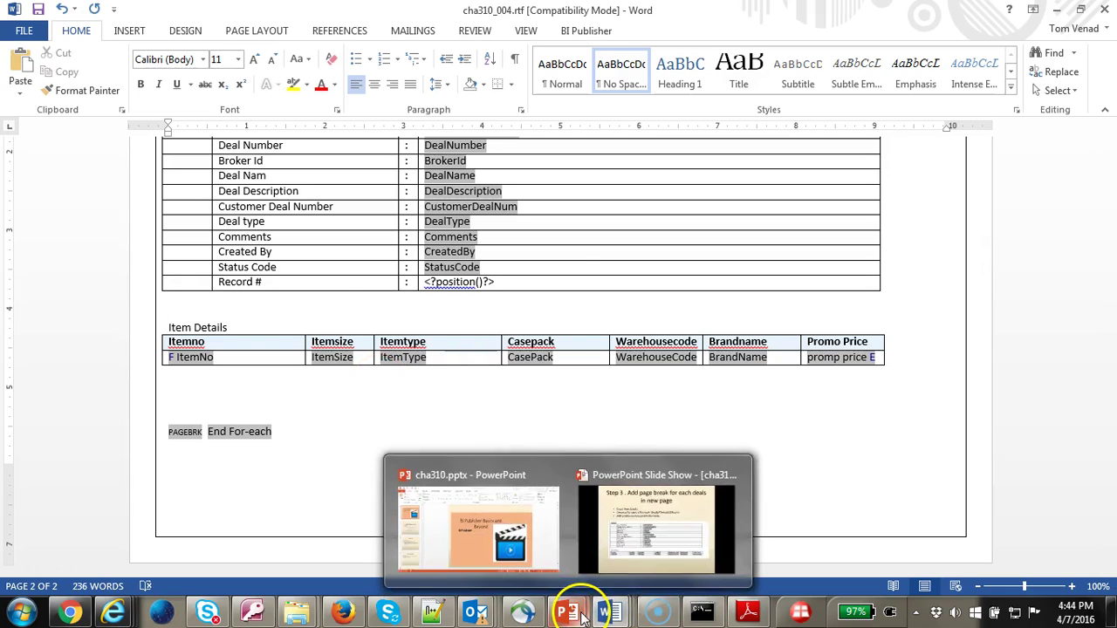
pyautogui.click(694, 524)
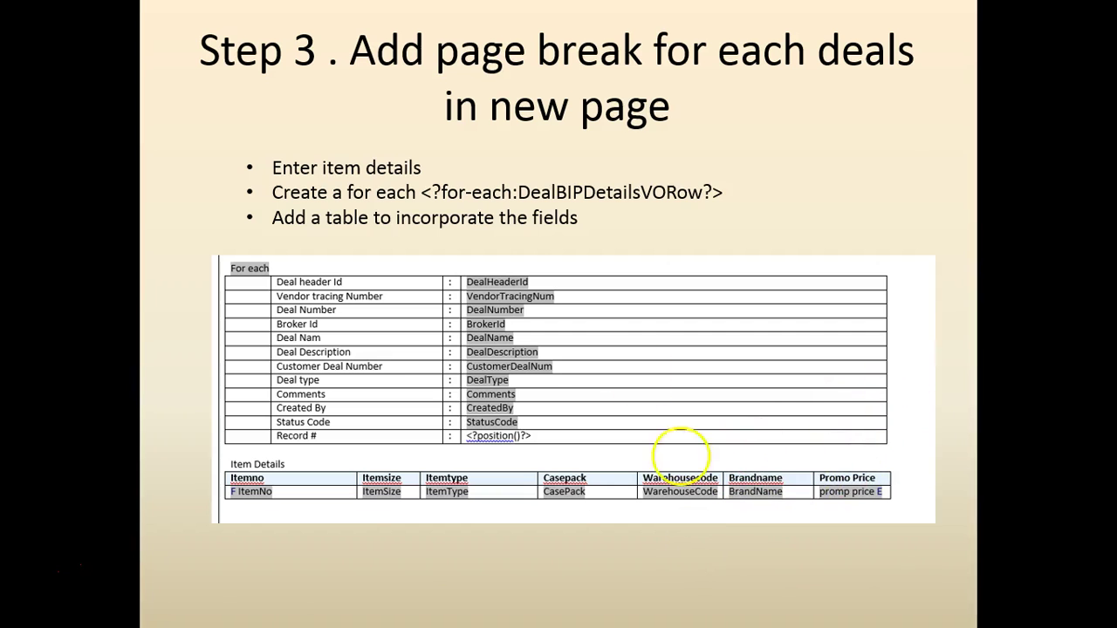
pyautogui.click(705, 196)
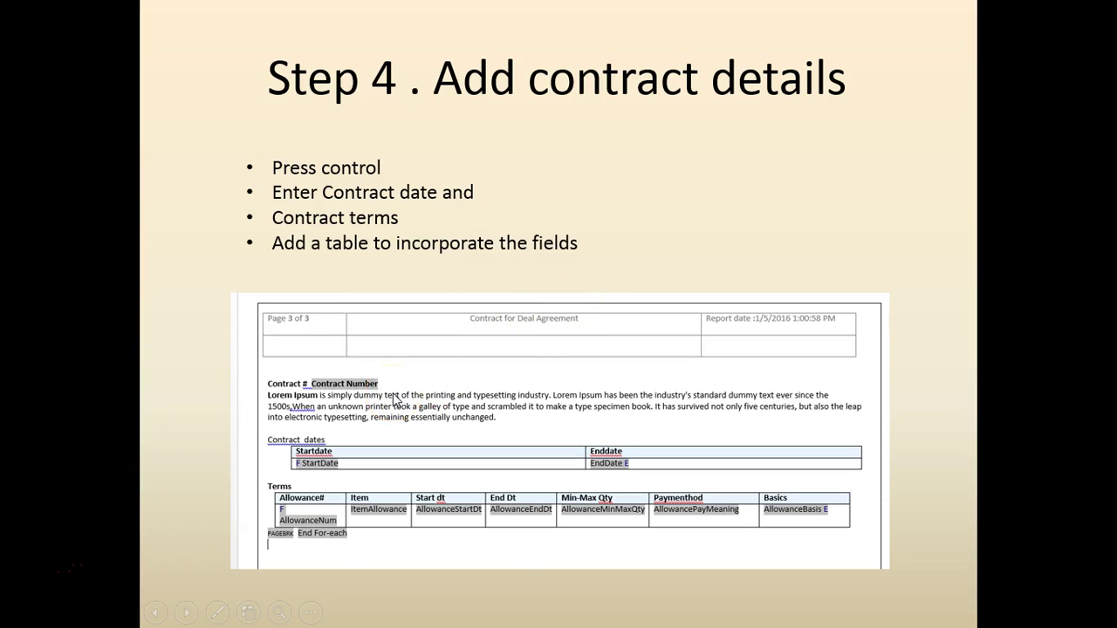
pyautogui.hotkey('alt', 'Tab')
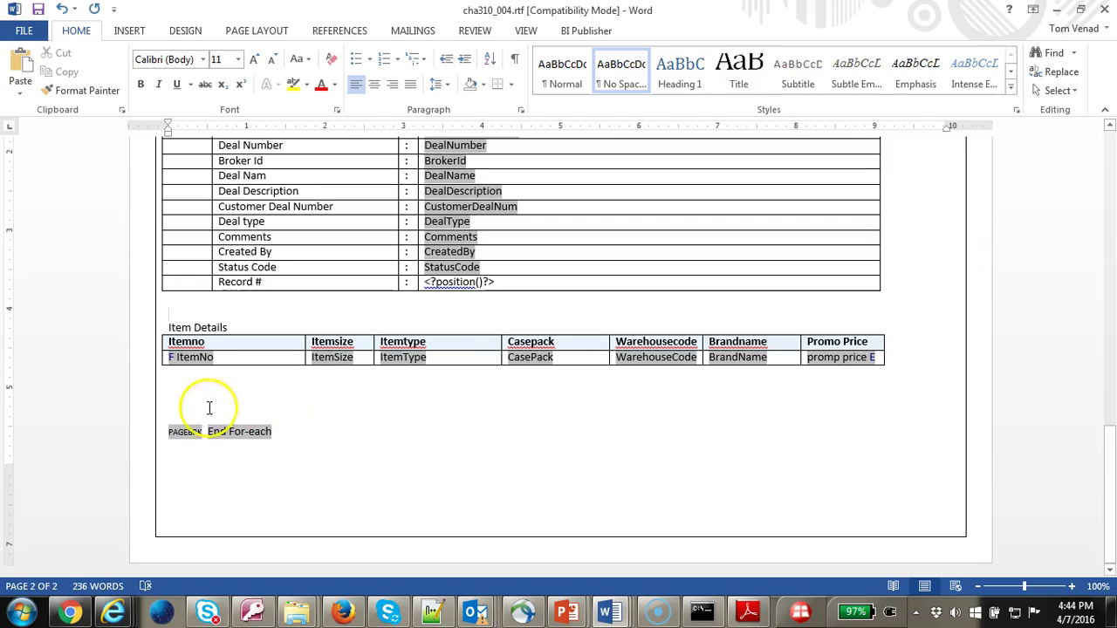
pyautogui.press('Down')
pyautogui.hotkey('shift', 'End')
pyautogui.press('Delete')
pyautogui.hotkey('ctrl', 'z')
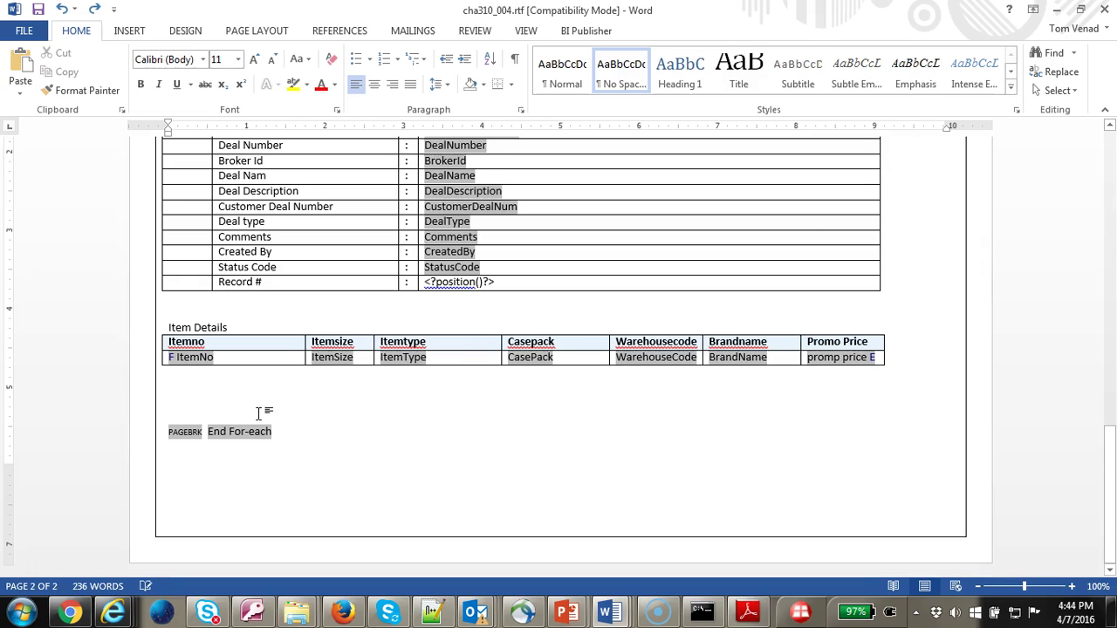
pyautogui.scroll(-5, 267, 386)
pyautogui.click(215, 425)
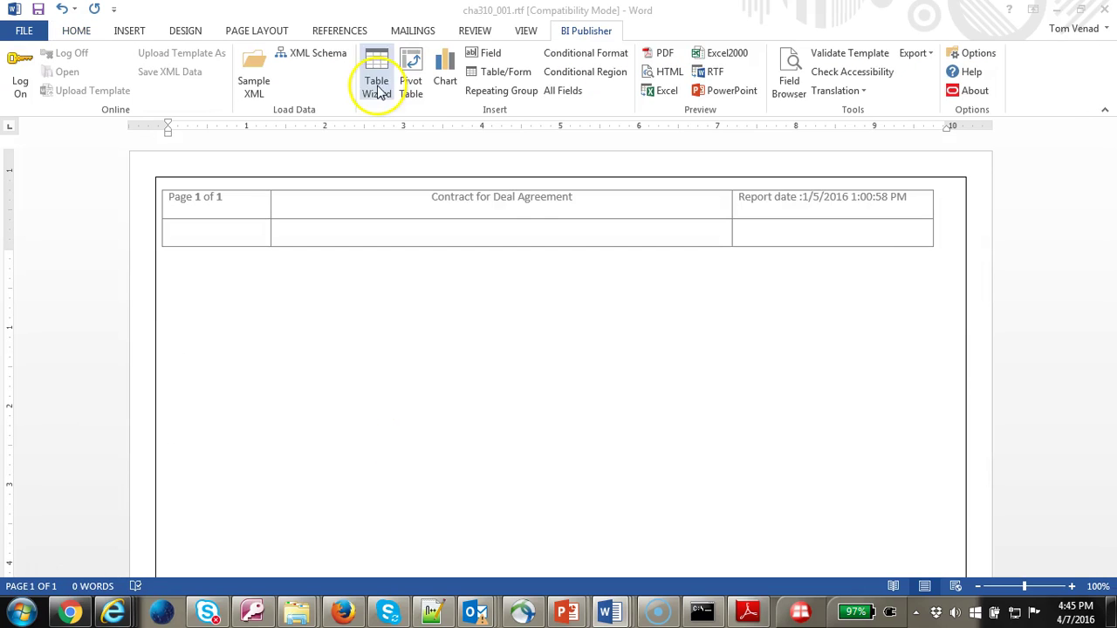
# In cha310_001.rtf, insert a Table Wizard table on the DealBipDateVO/DealBipDateVORow data set with the fields Startdate and Enddate
pyautogui.click(377, 83)
pyautogui.click(698, 432)
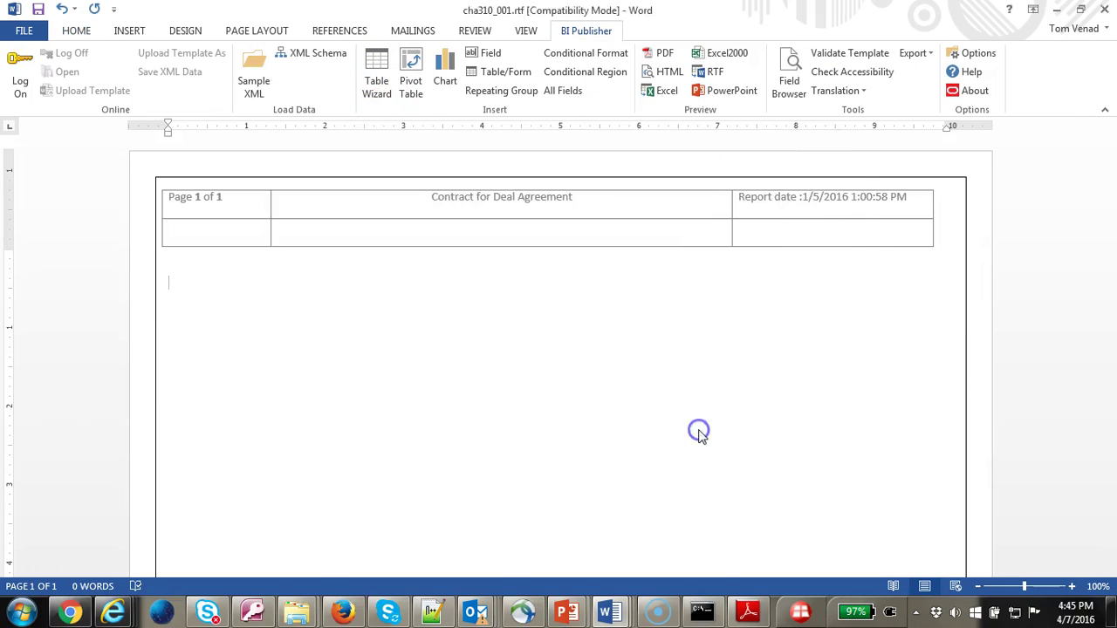
pyautogui.click(701, 277)
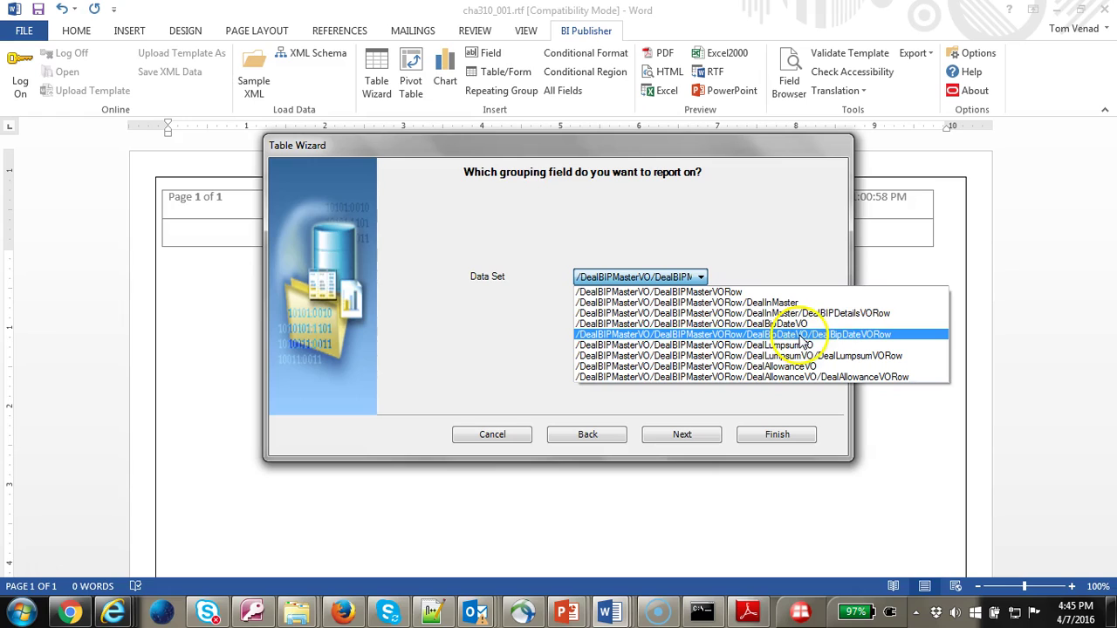
pyautogui.click(803, 324)
pyautogui.click(699, 436)
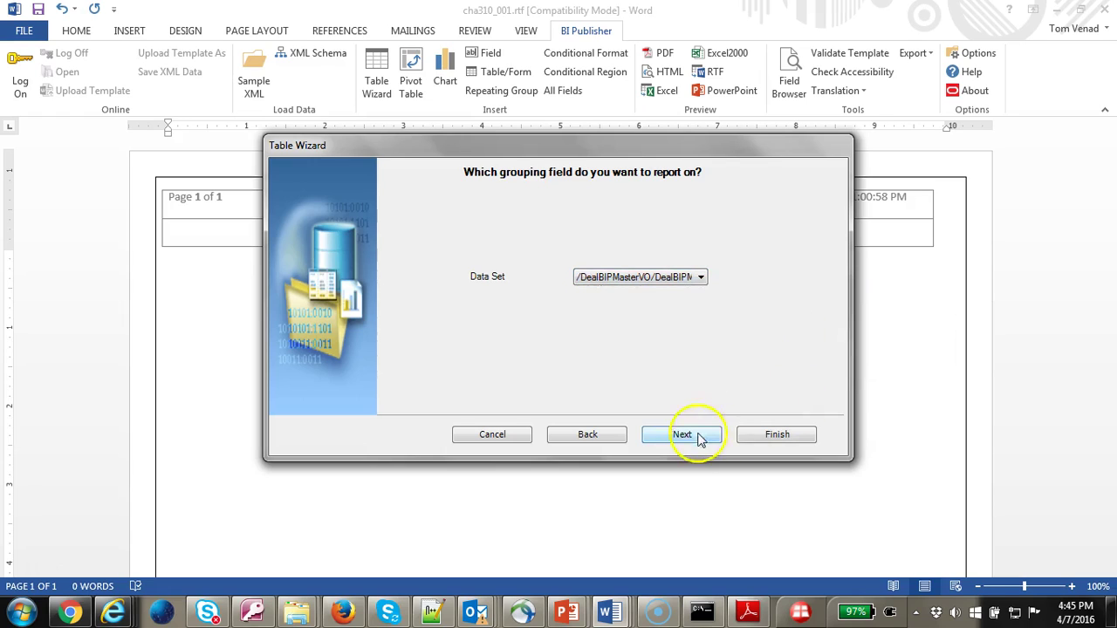
pyautogui.click(495, 233)
pyautogui.click(592, 254)
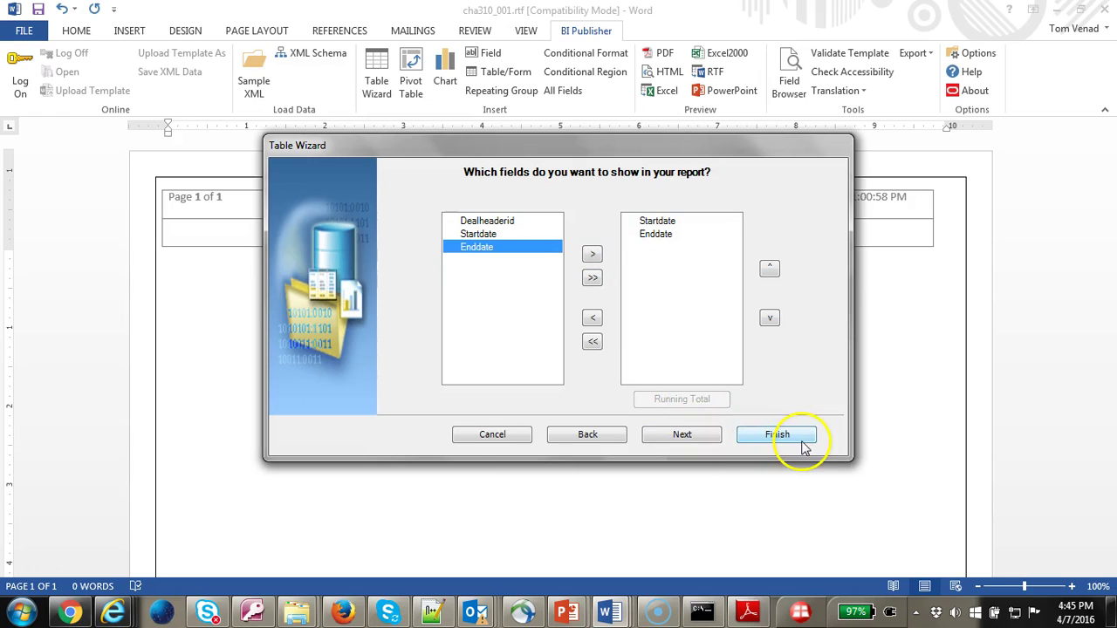
pyautogui.click(800, 443)
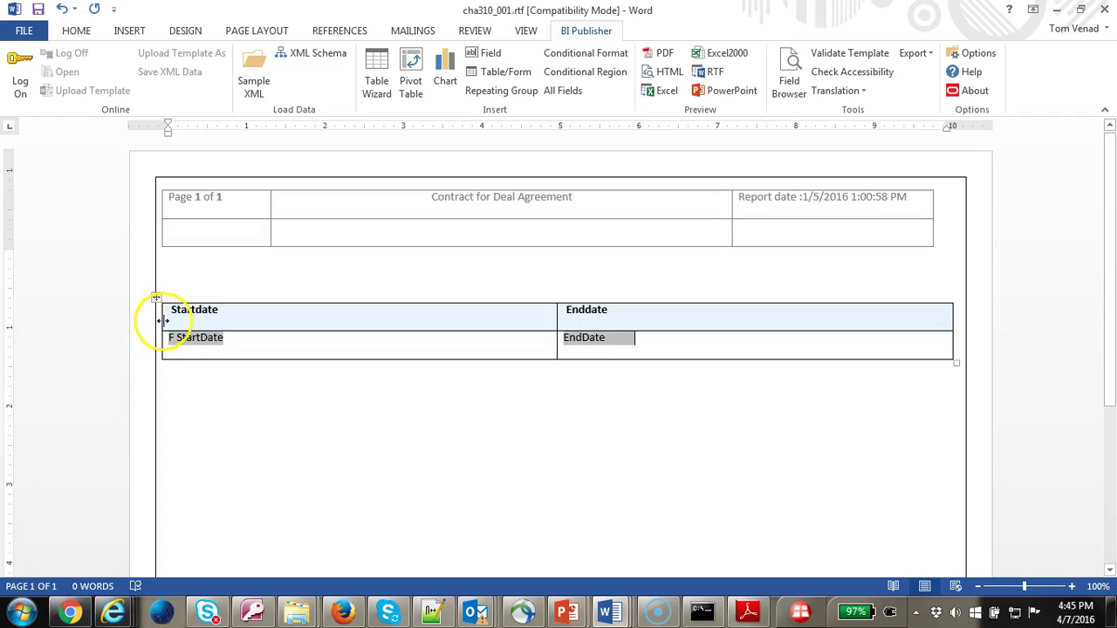
# Insert a 2x2 table on the blank line above the Startdate and Enddate table
pyautogui.click(397, 325)
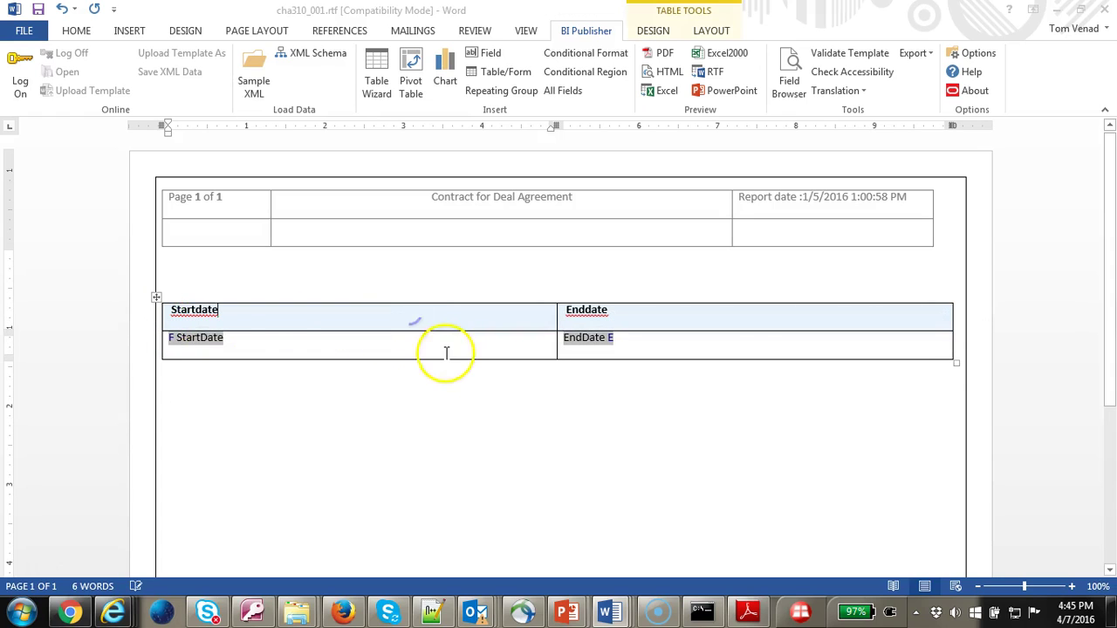
pyautogui.click(229, 286)
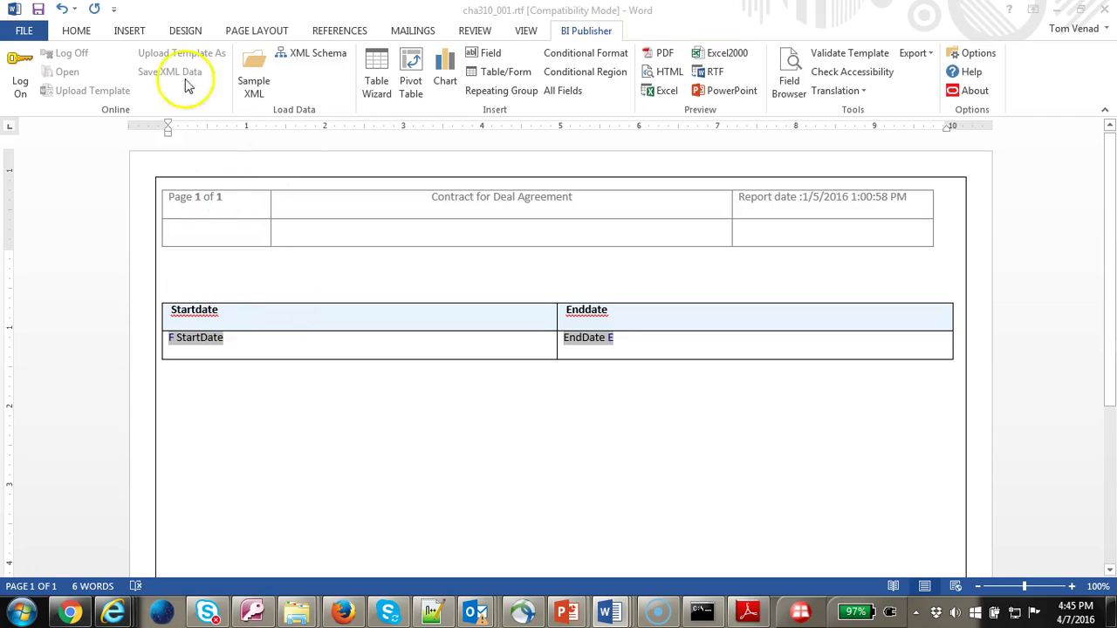
pyautogui.click(130, 31)
pyautogui.click(106, 74)
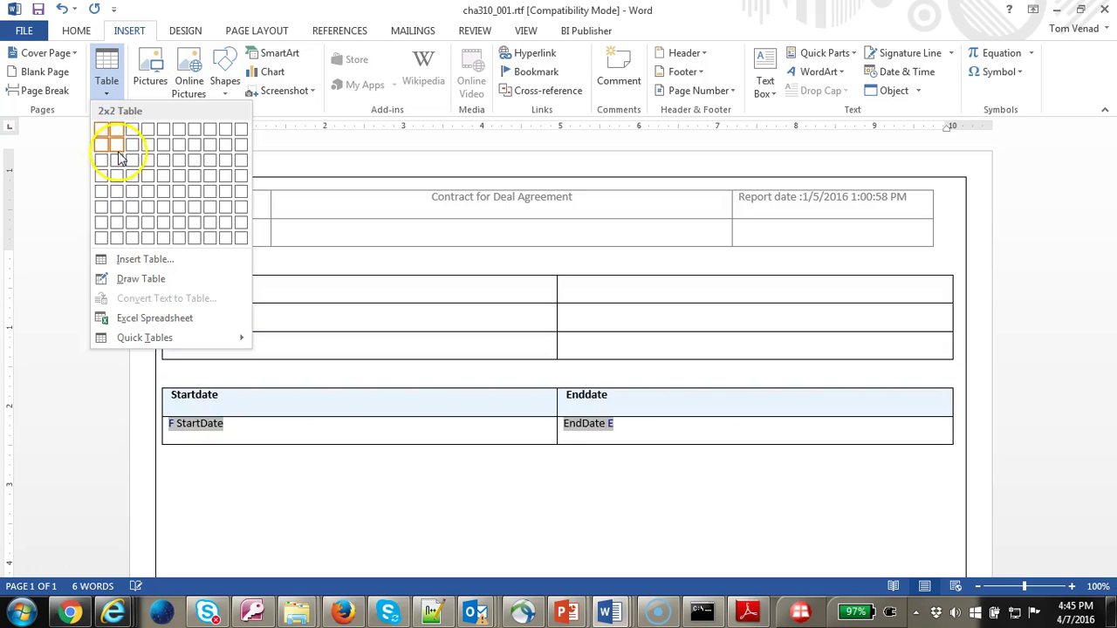
pyautogui.click(117, 144)
pyautogui.click(332, 300)
pyautogui.click(335, 291)
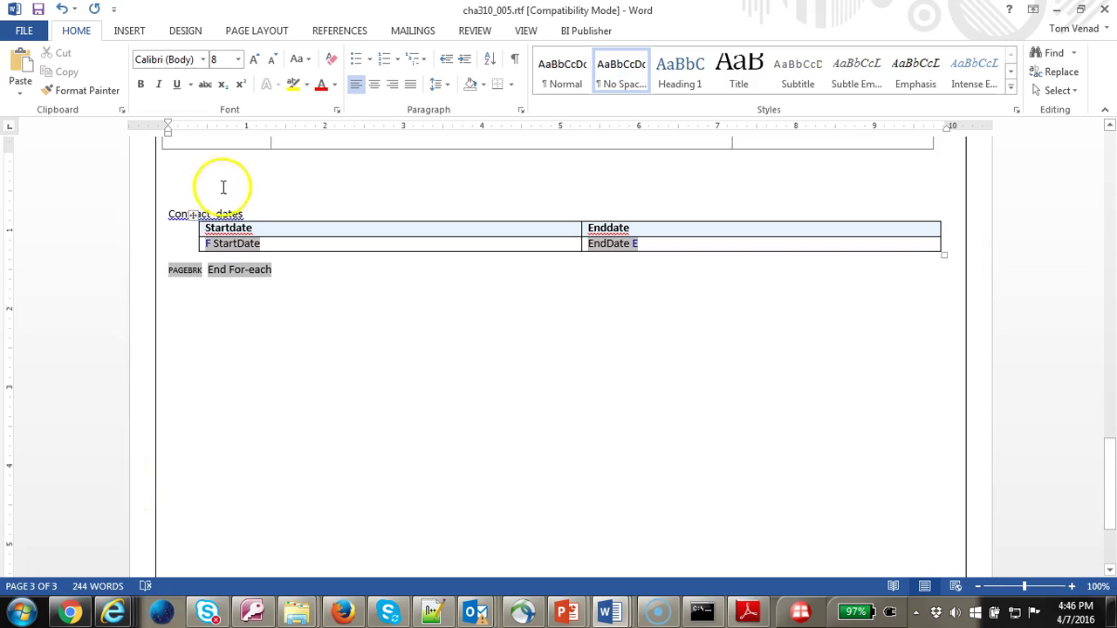
# In cha310_005.rtf, undo the last change to restore the Contract # line with its Contract Number field above Contract dates
pyautogui.click(237, 183)
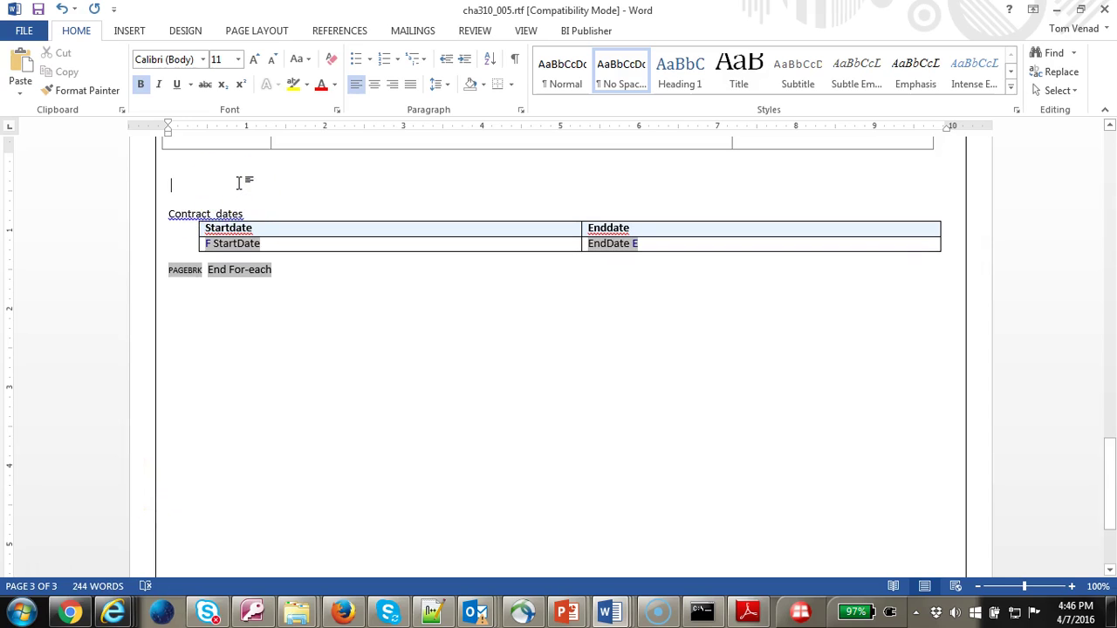
pyautogui.hotkey('ctrl', 'z')
pyautogui.click(257, 187)
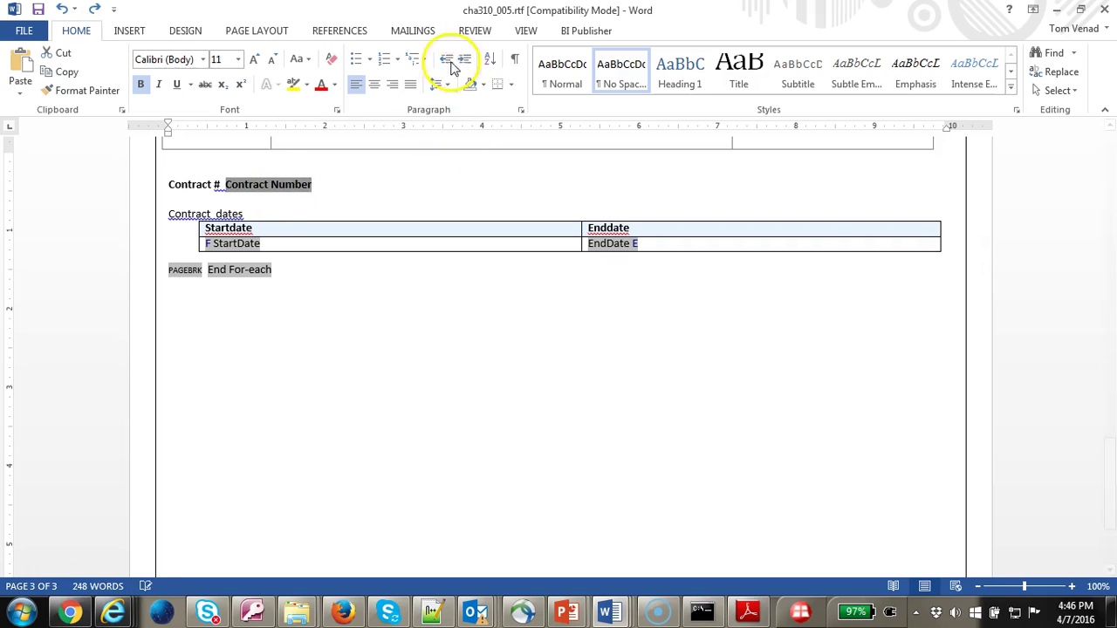
# Examine the data field and display text of the Contract Number field in its BI Publisher properties, and leave them as they are
pyautogui.click(283, 183)
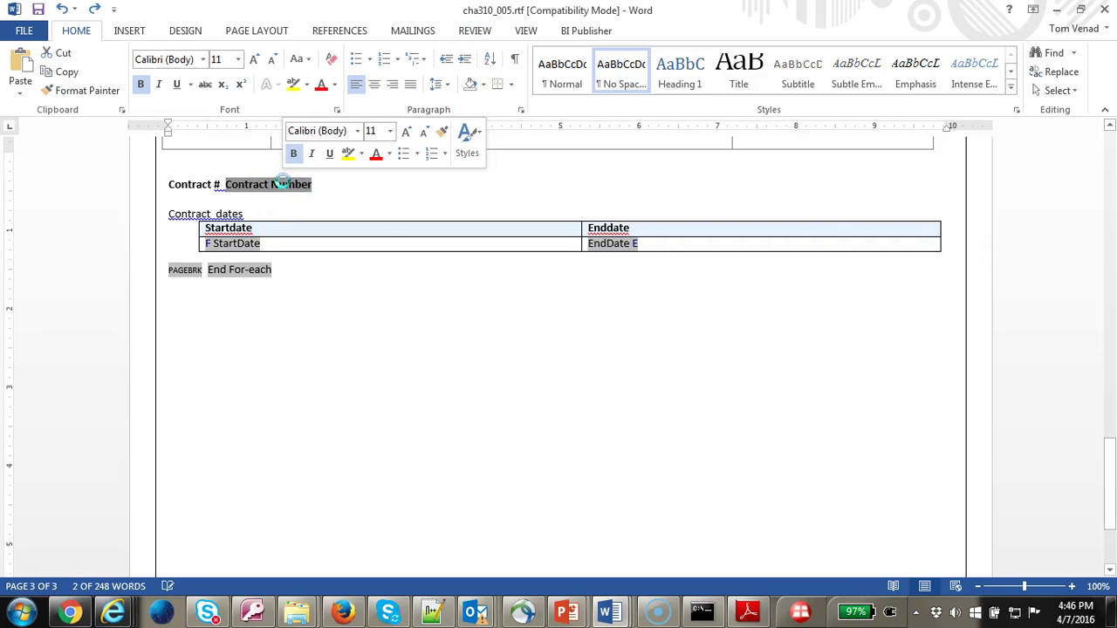
pyautogui.doubleClick(284, 183)
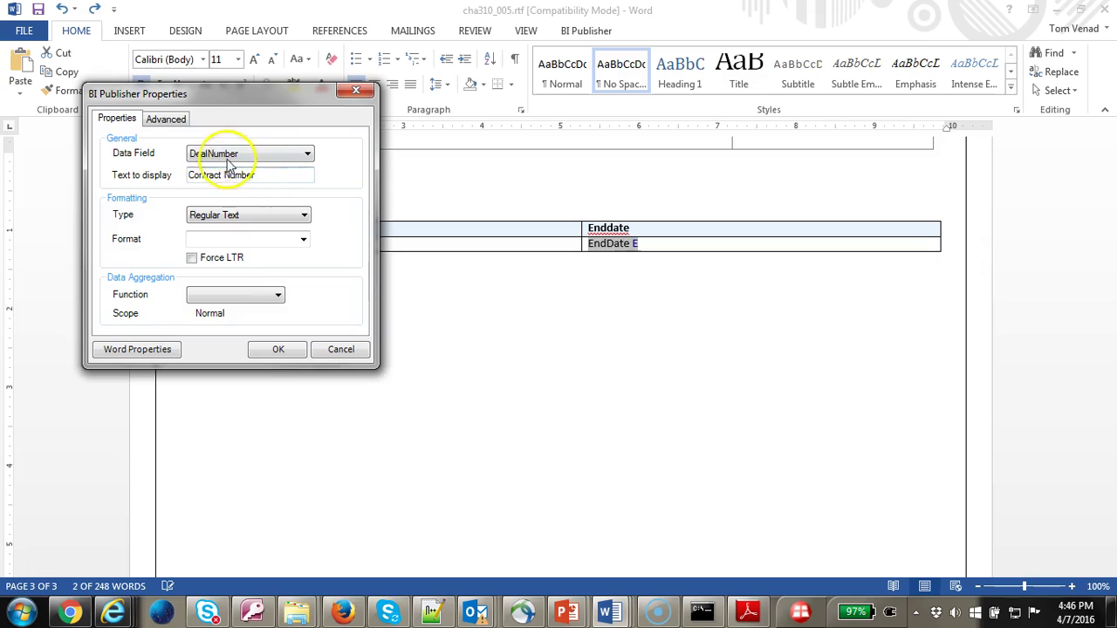
pyautogui.click(343, 351)
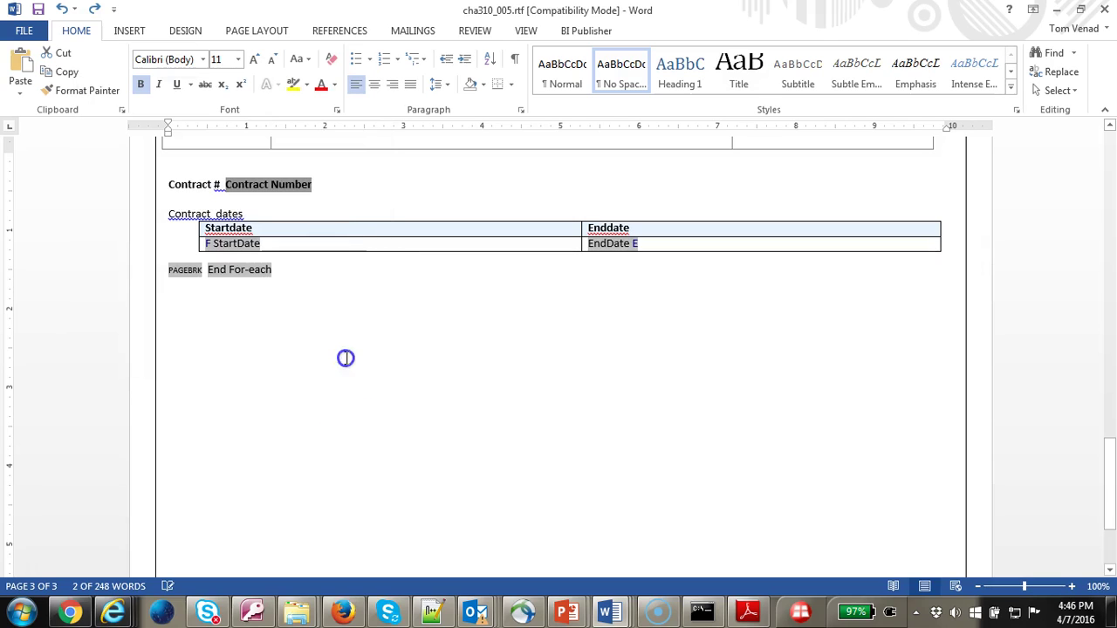
# Add two blank lines between the Contract dates table and the End For-each marker, consulting the Step 4 slide in PowerPoint and returning to Word
pyautogui.click(271, 258)
pyautogui.press('Return')
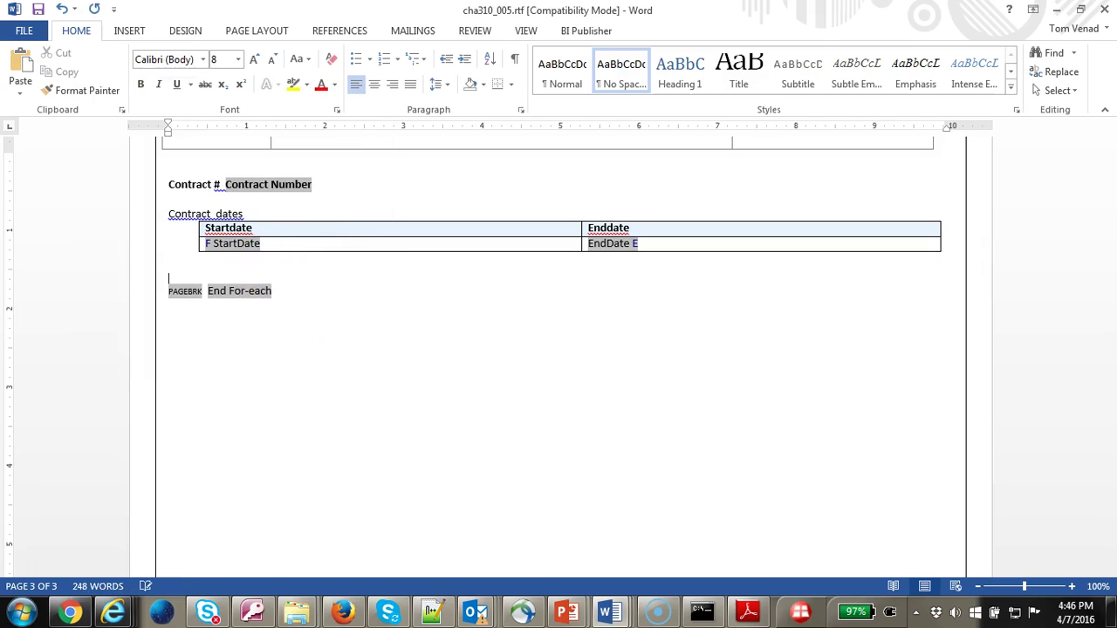
pyautogui.click(645, 548)
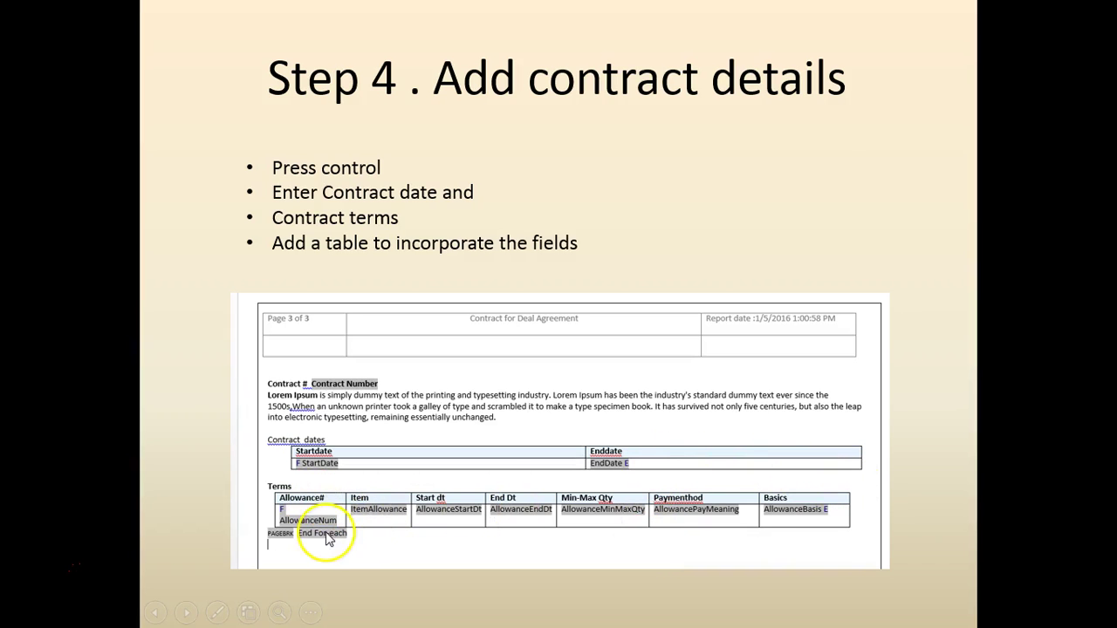
pyautogui.hotkey('alt', 'Tab')
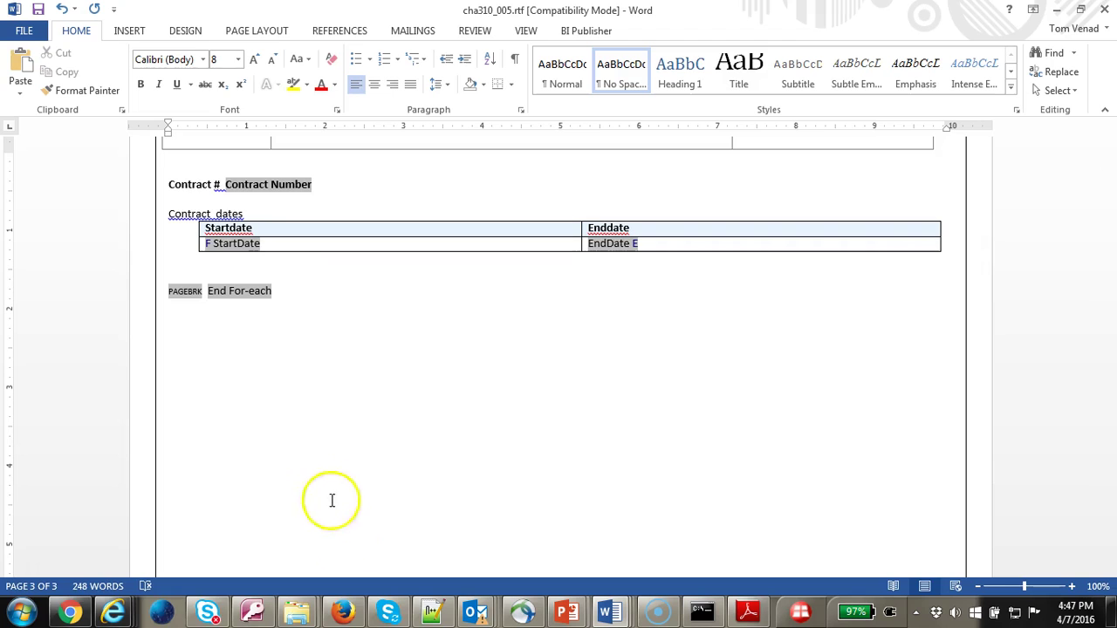
pyautogui.click(234, 276)
pyautogui.press('Return')
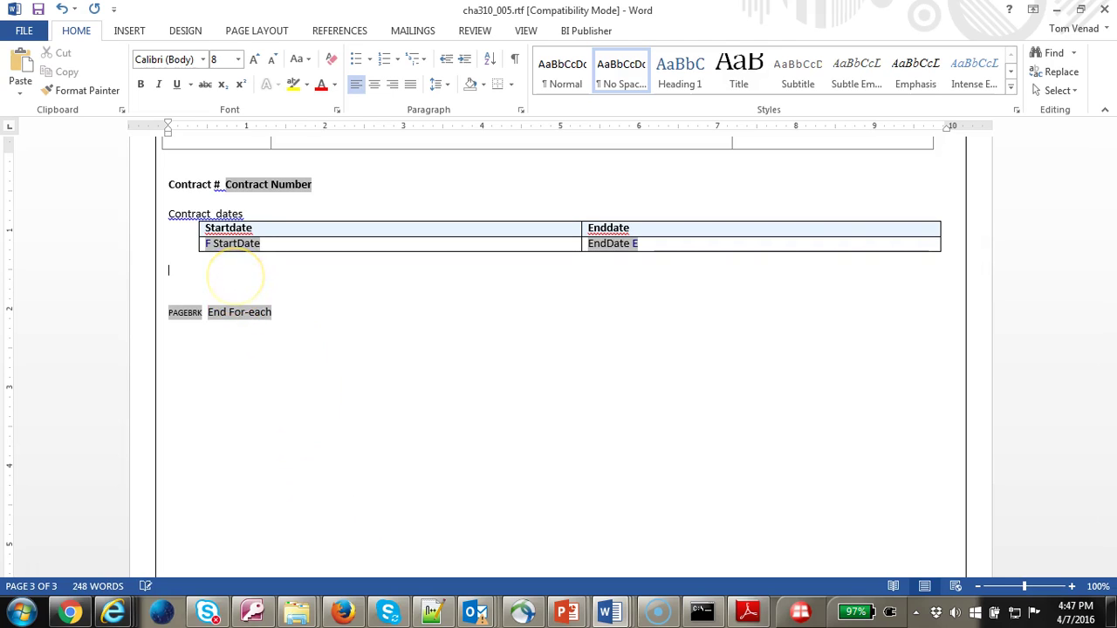
# Insert the contract terms table below the Contract dates table with the Table Wizard, using Table format and the DealAllowanceVO/DealAllowanceVORow data set
pyautogui.click(580, 31)
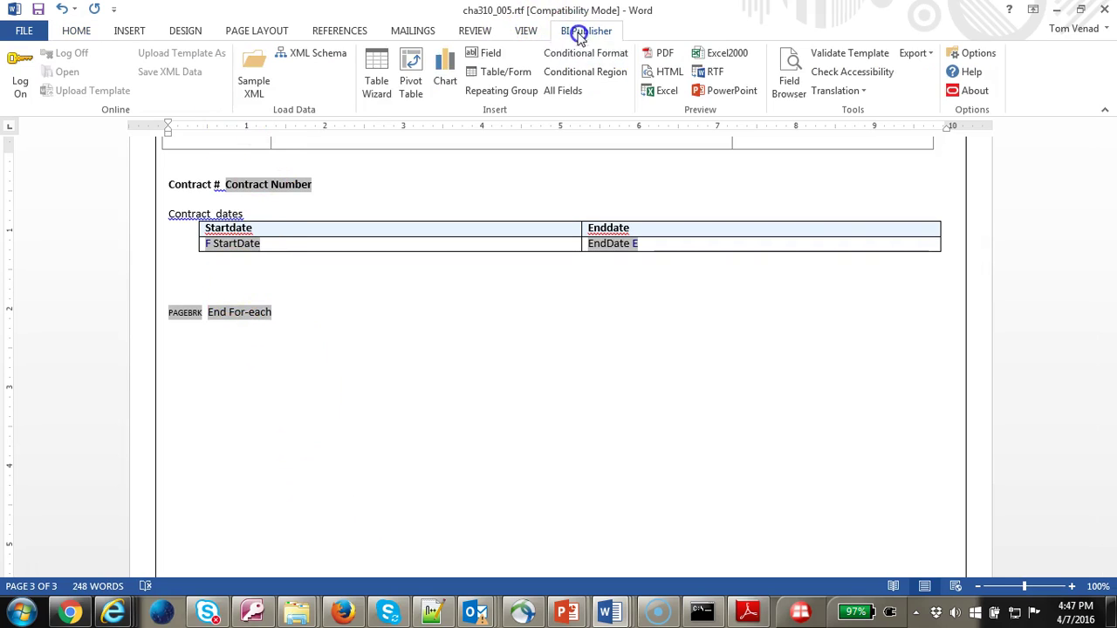
pyautogui.click(378, 78)
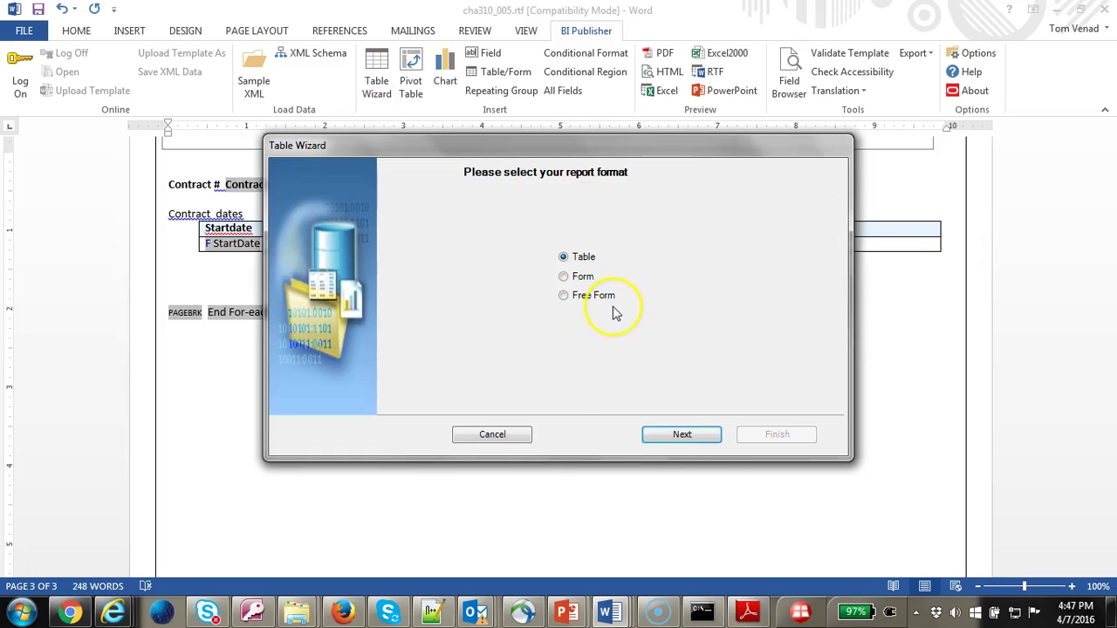
pyautogui.click(682, 435)
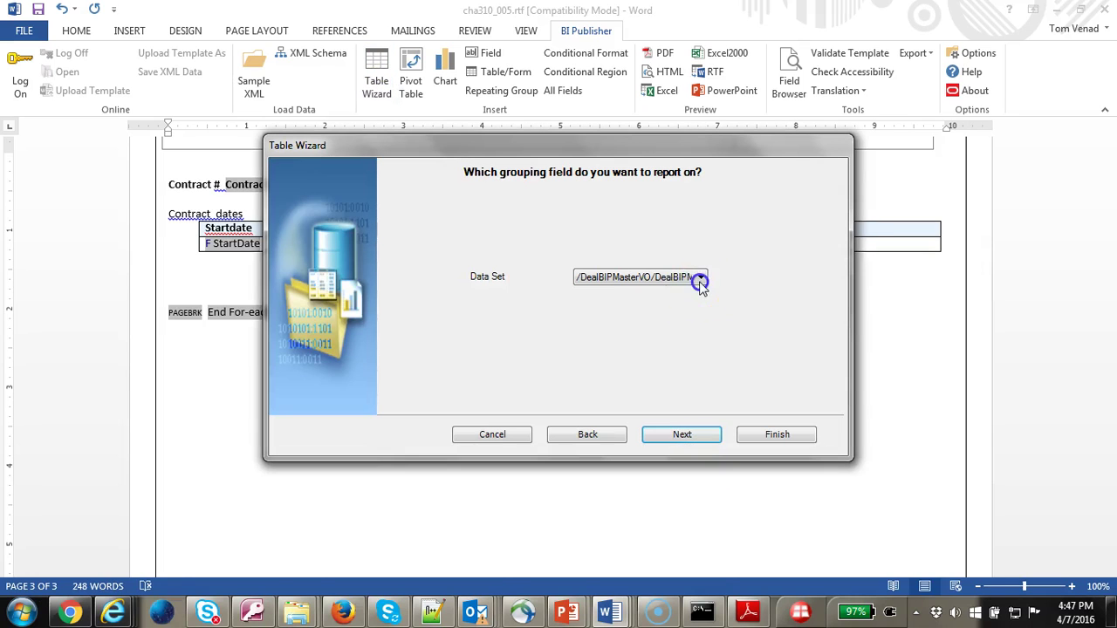
pyautogui.click(700, 279)
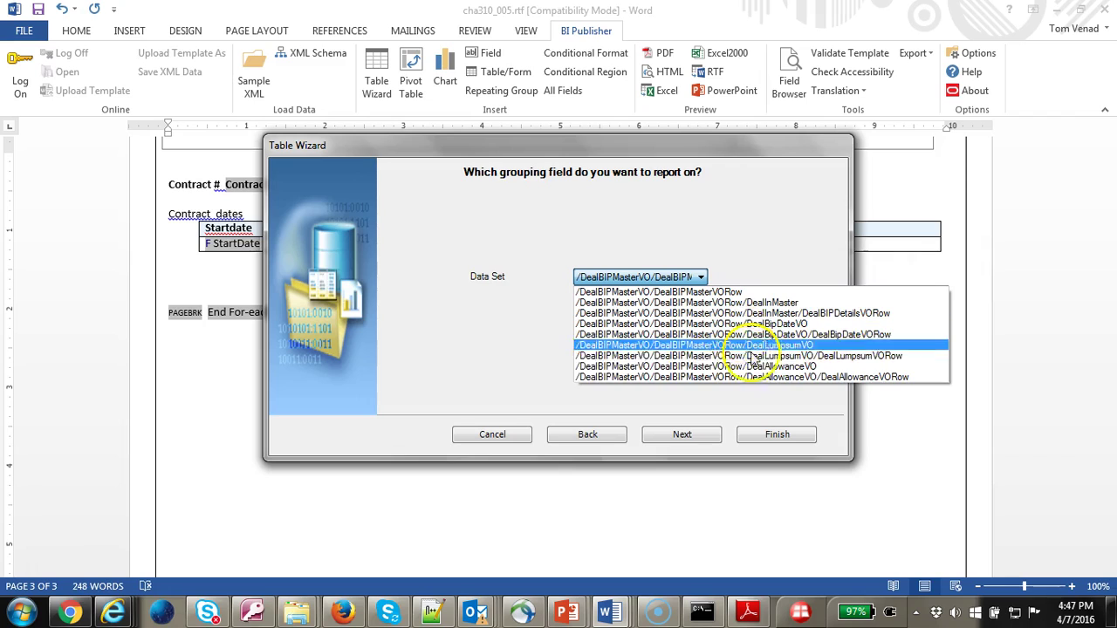
pyautogui.click(775, 381)
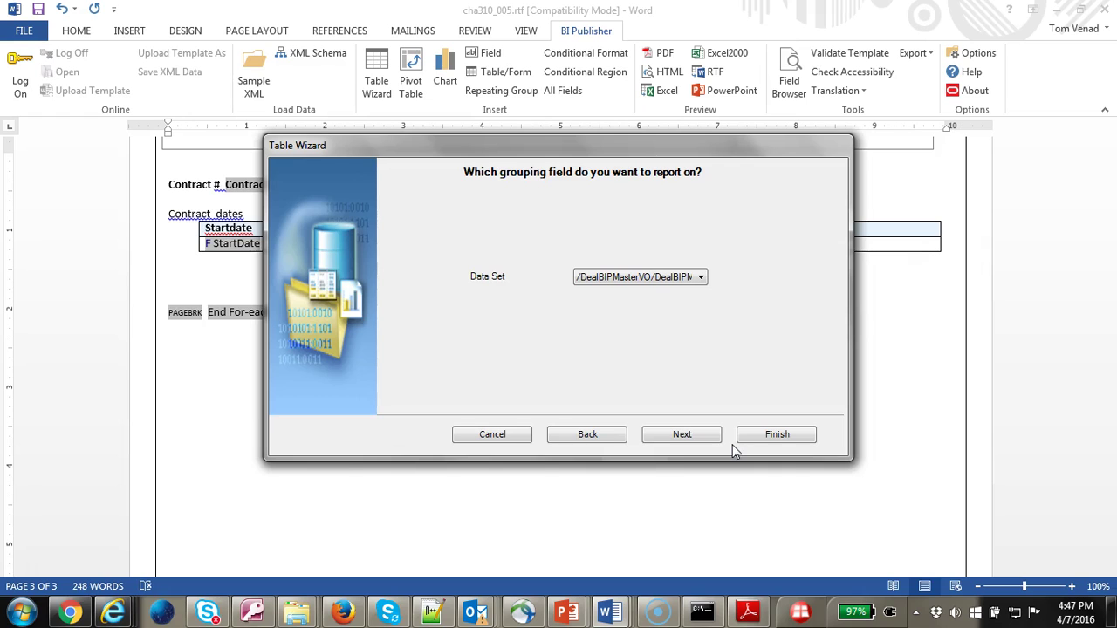
pyautogui.click(740, 441)
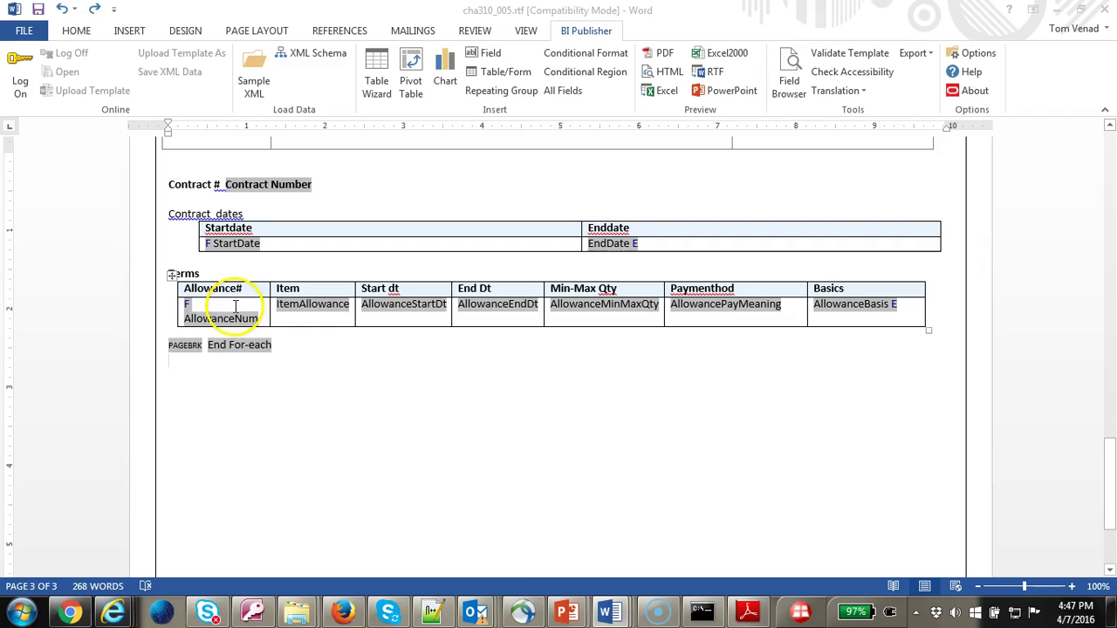
pyautogui.click(179, 344)
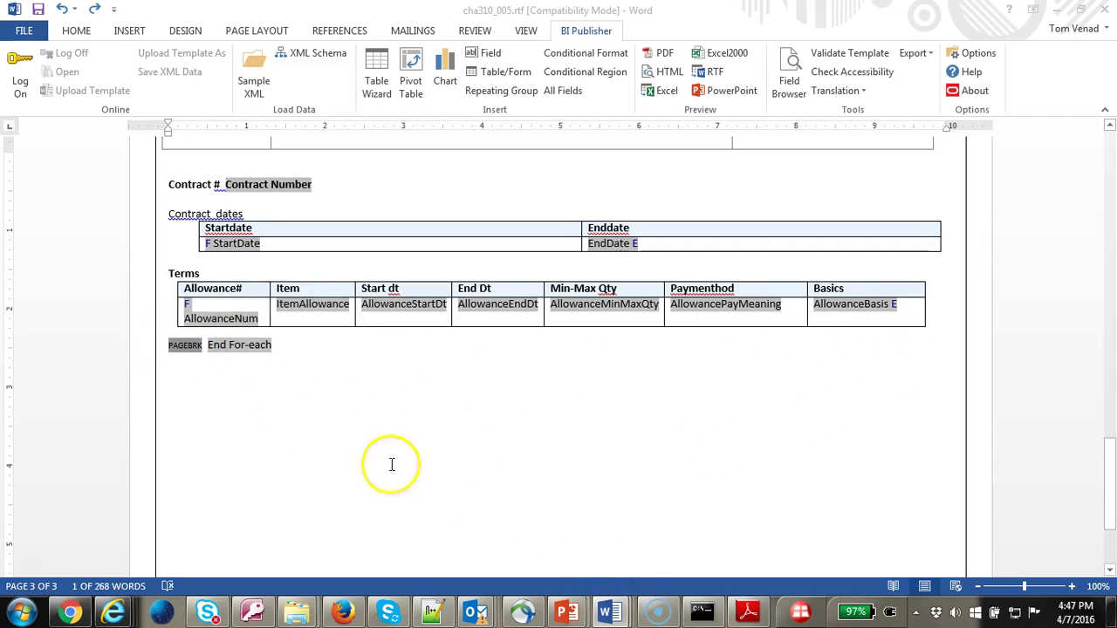
pyautogui.scroll(3, 305, 404)
pyautogui.click(252, 378)
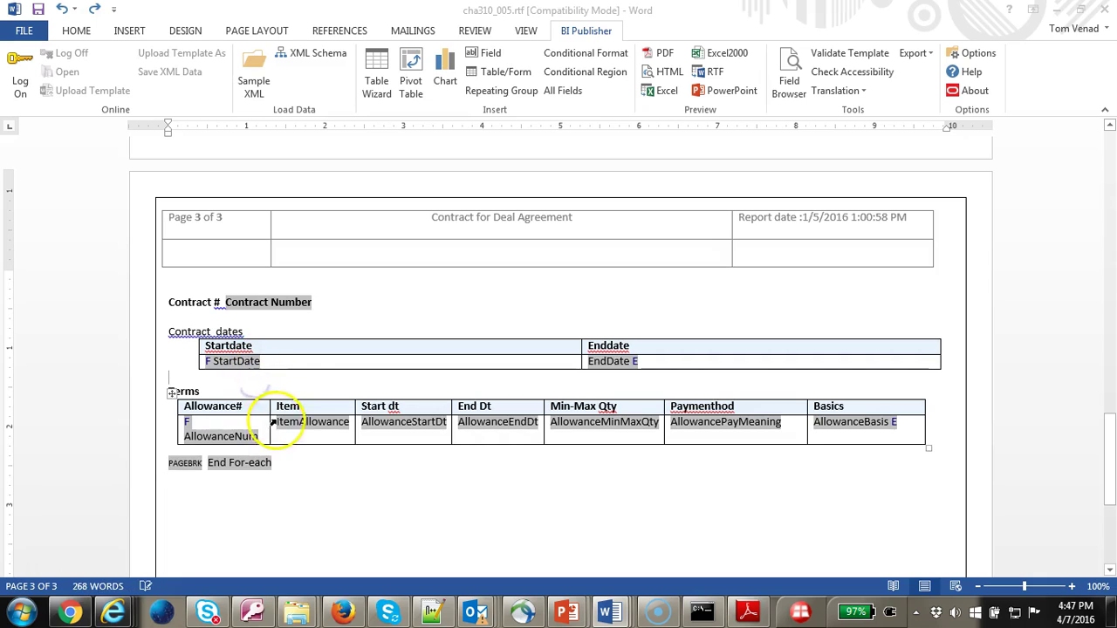
pyautogui.click(280, 392)
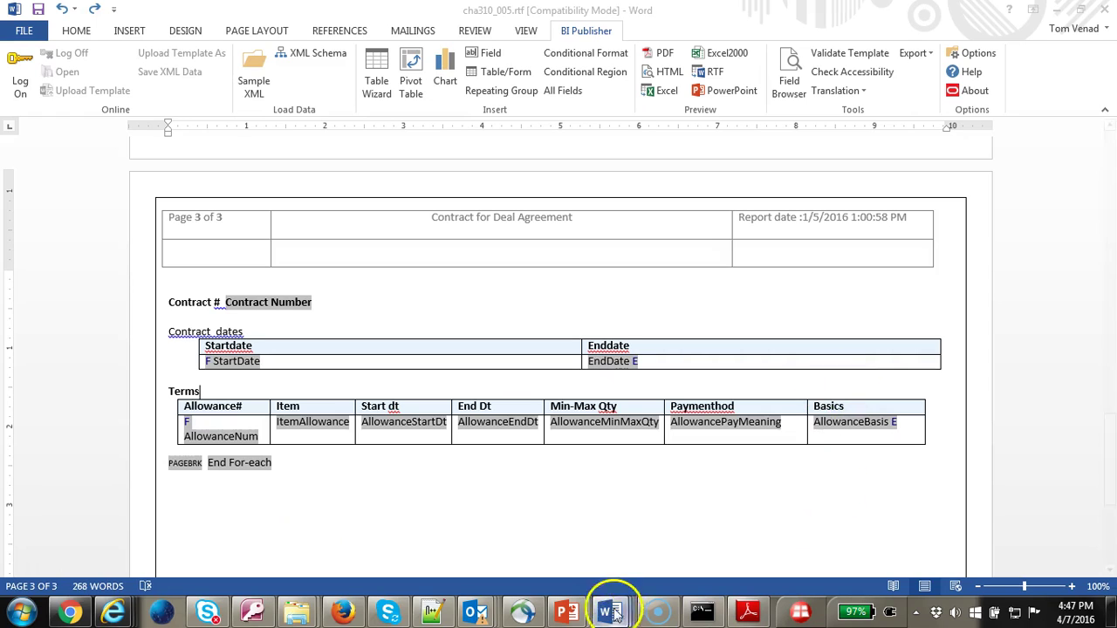
# Review the Step 4, Step 5 and Step 6 slides in the PowerPoint slide show, and return to cha310_005.rtf in Word
pyautogui.moveTo(568, 613)
pyautogui.click(714, 547)
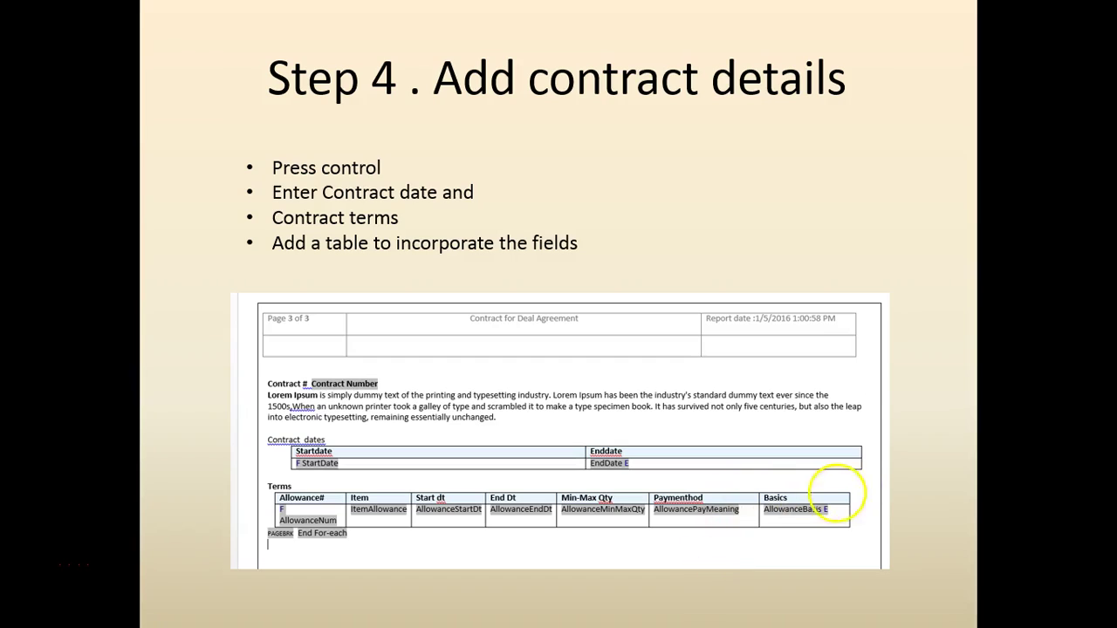
pyautogui.click(864, 495)
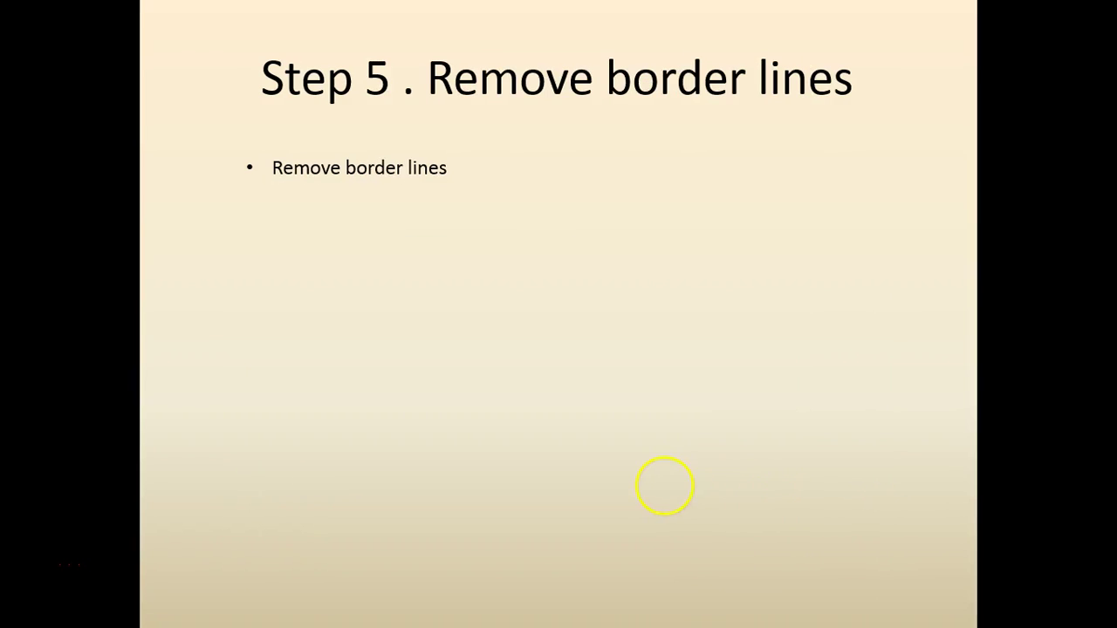
pyautogui.click(518, 477)
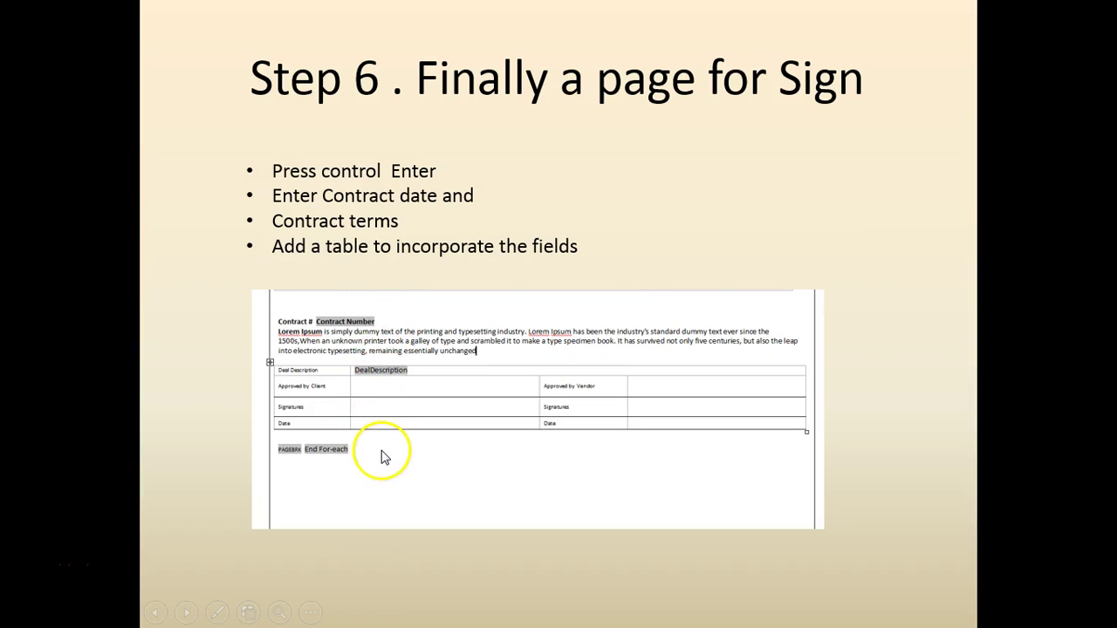
pyautogui.hotkey('alt', 'Tab')
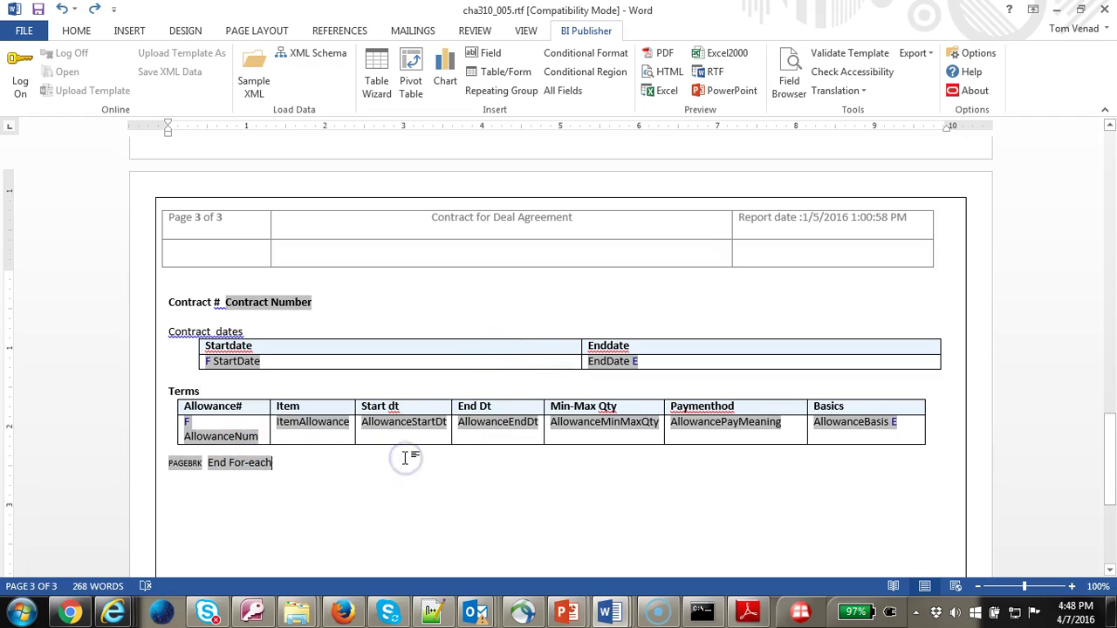
# Insert a page break after the End For-each marker, and place the cursor in the Deal Description label cell of cha310_006.rtf's signature table
pyautogui.hotkey('ctrl', 'Return')
pyautogui.scroll(-3, 405, 473)
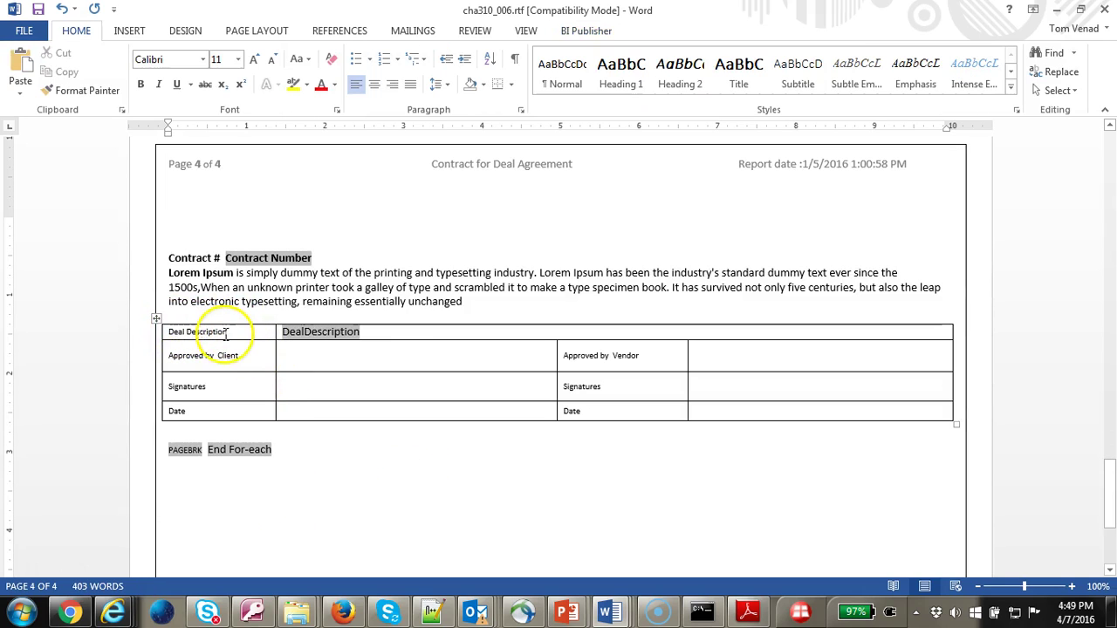
pyautogui.click(236, 336)
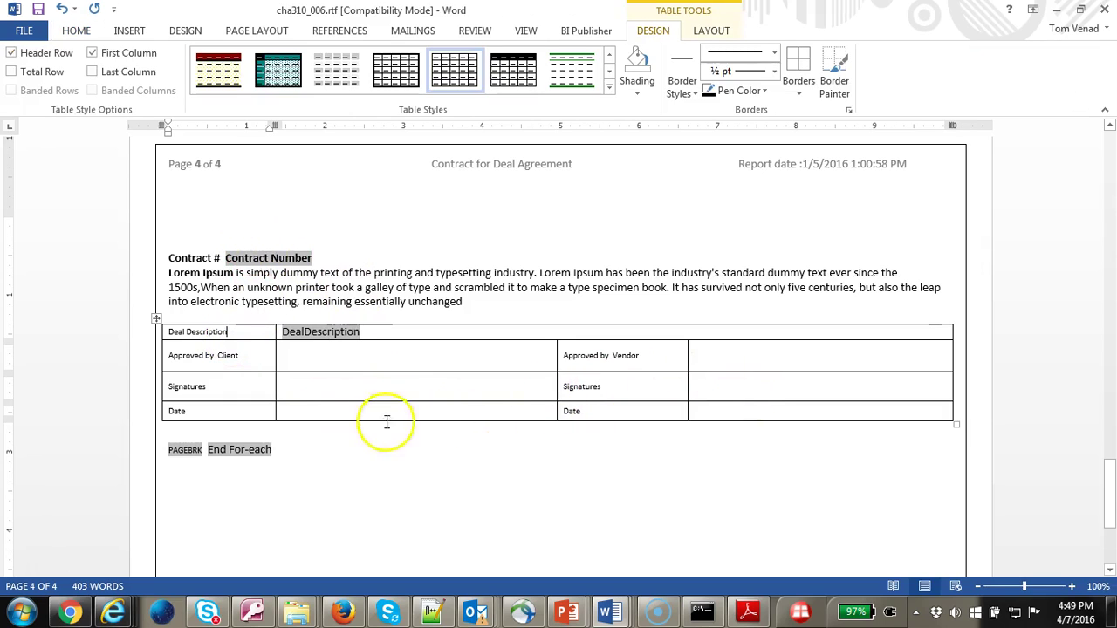
# Remove all borders from the signature table on the last page
pyautogui.click(158, 318)
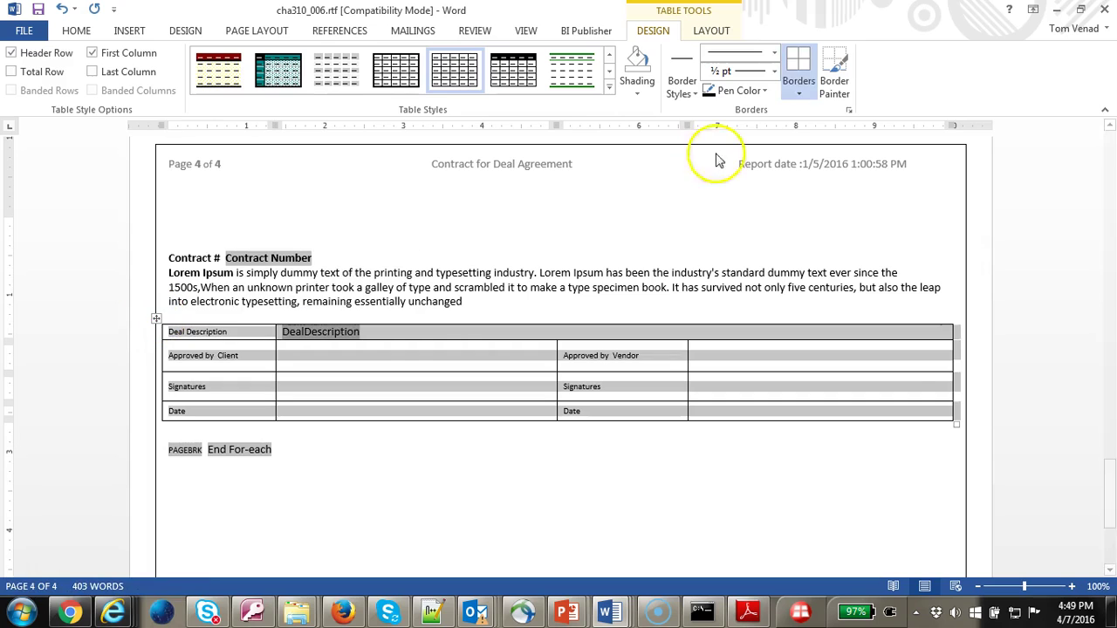
pyautogui.click(799, 95)
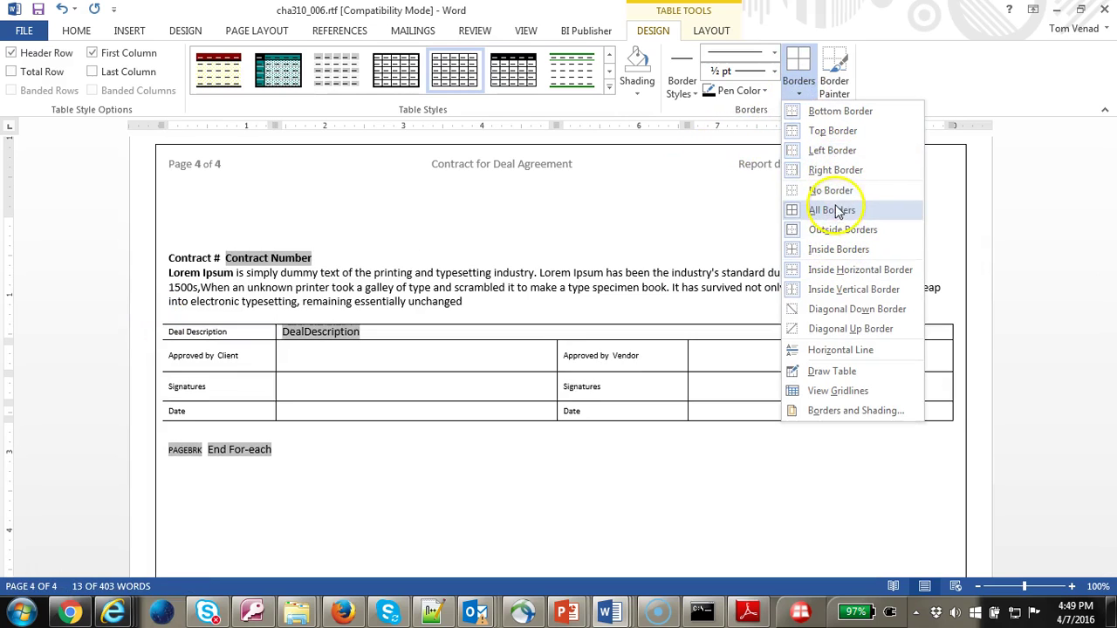
pyautogui.click(833, 190)
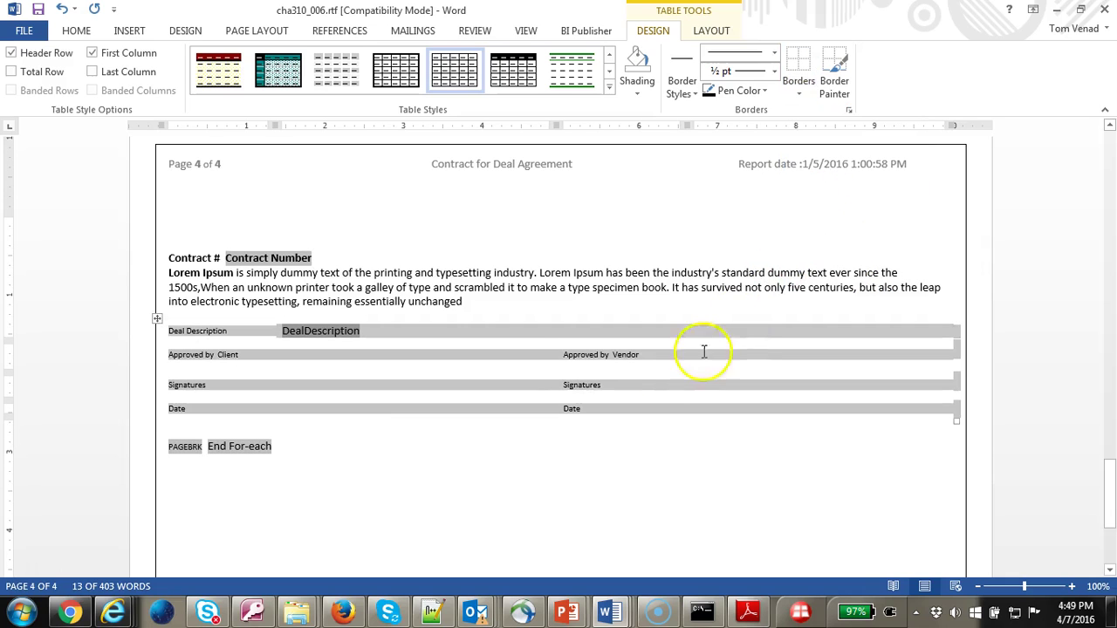
# Review the template from the first page through the deal, item, contract dates and terms sections to the signature page
pyautogui.scroll(15, 446, 362)
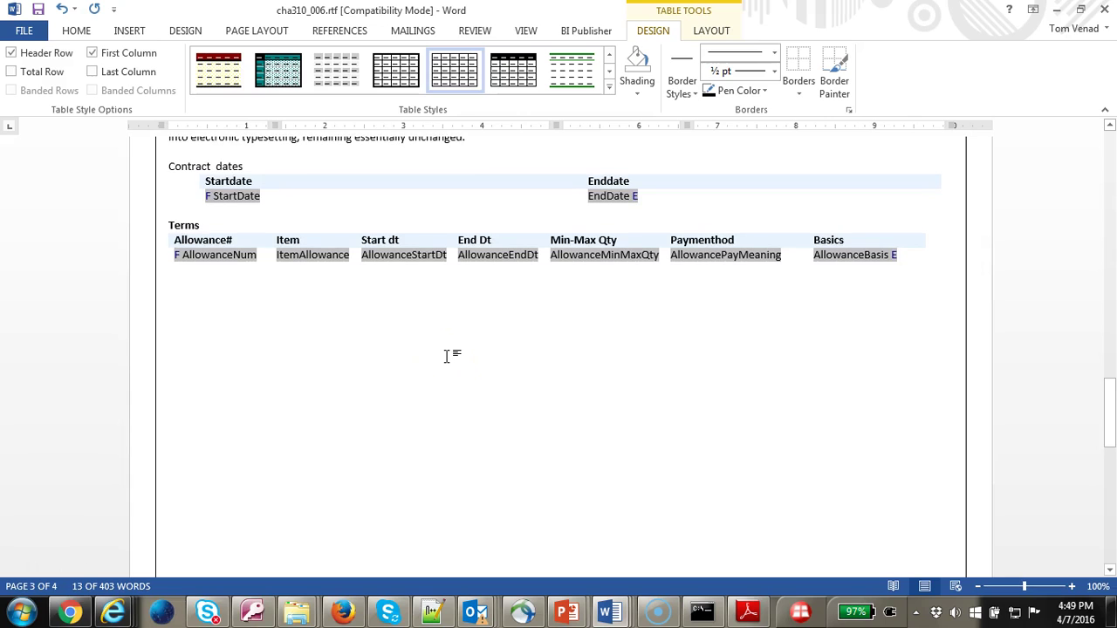
pyautogui.hotkey('ctrl', 'Home')
pyautogui.scroll(-8, 786, 428)
pyautogui.scroll(-20, 786, 443)
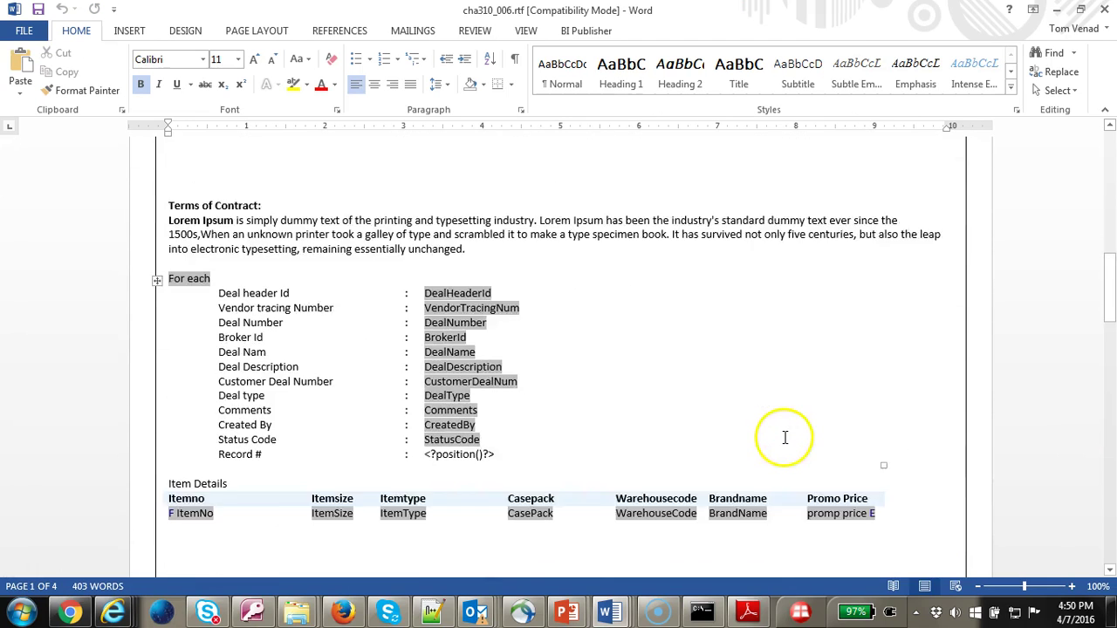
pyautogui.scroll(-7, 785, 437)
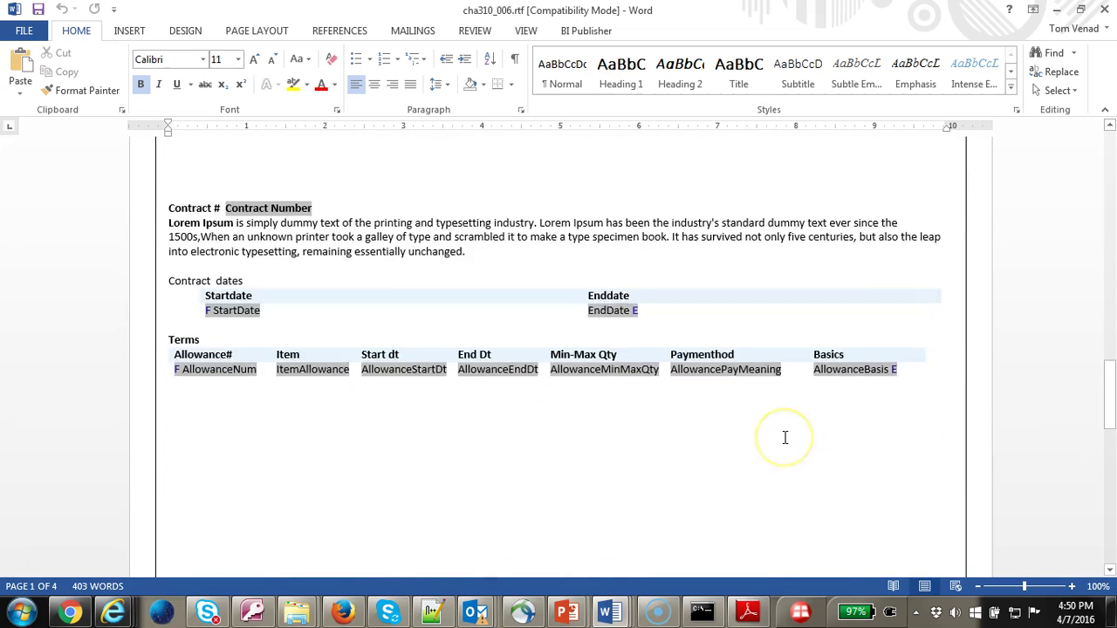
pyautogui.scroll(-8, 784, 437)
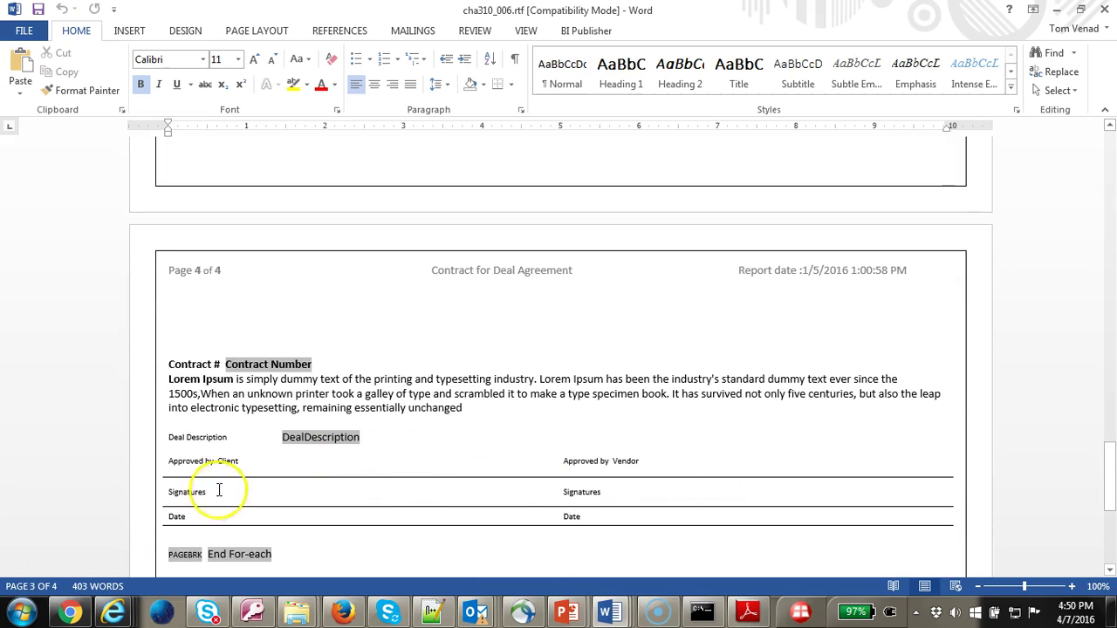
# Inspect the border options for the signature table's Approved by row, and close them without applying a border
pyautogui.moveTo(174, 463); pyautogui.dragTo(955, 464)
pyautogui.click(646, 28)
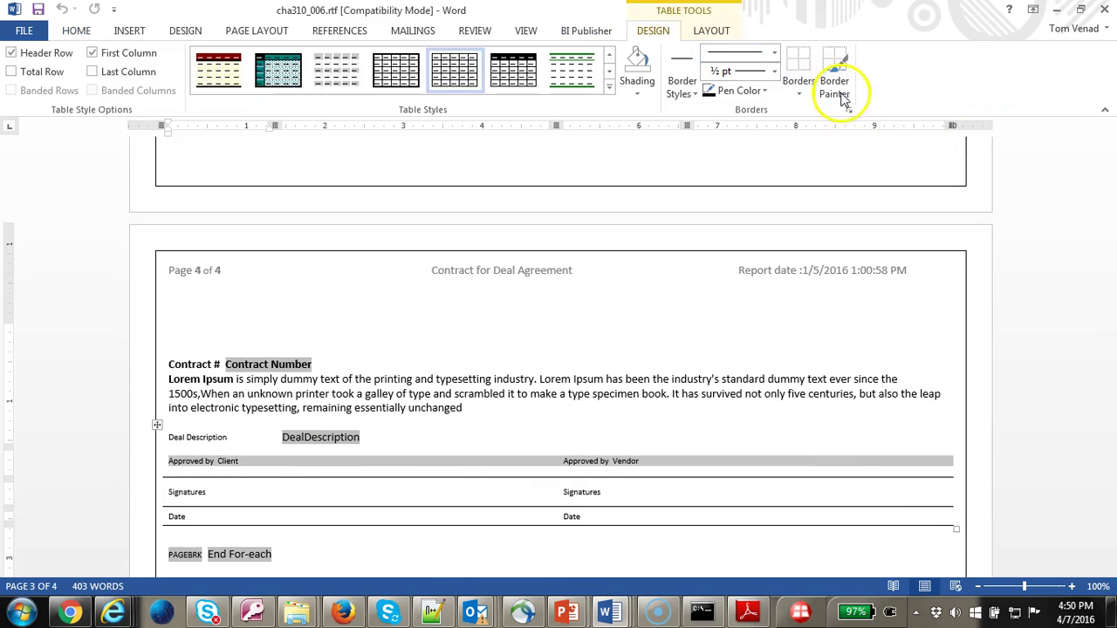
pyautogui.click(798, 96)
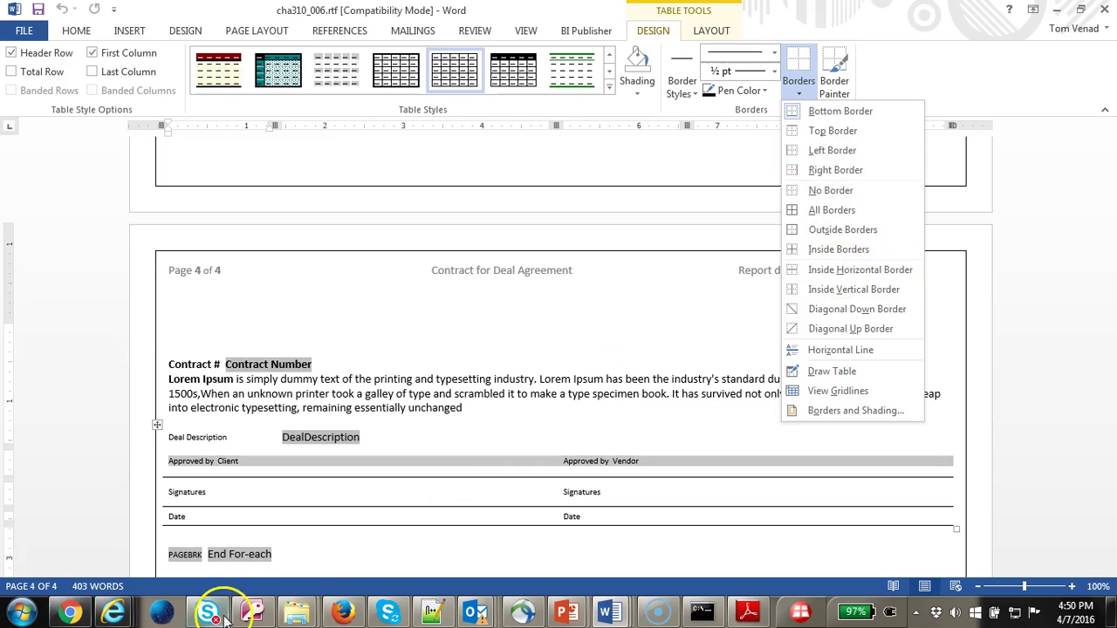
pyautogui.click(215, 502)
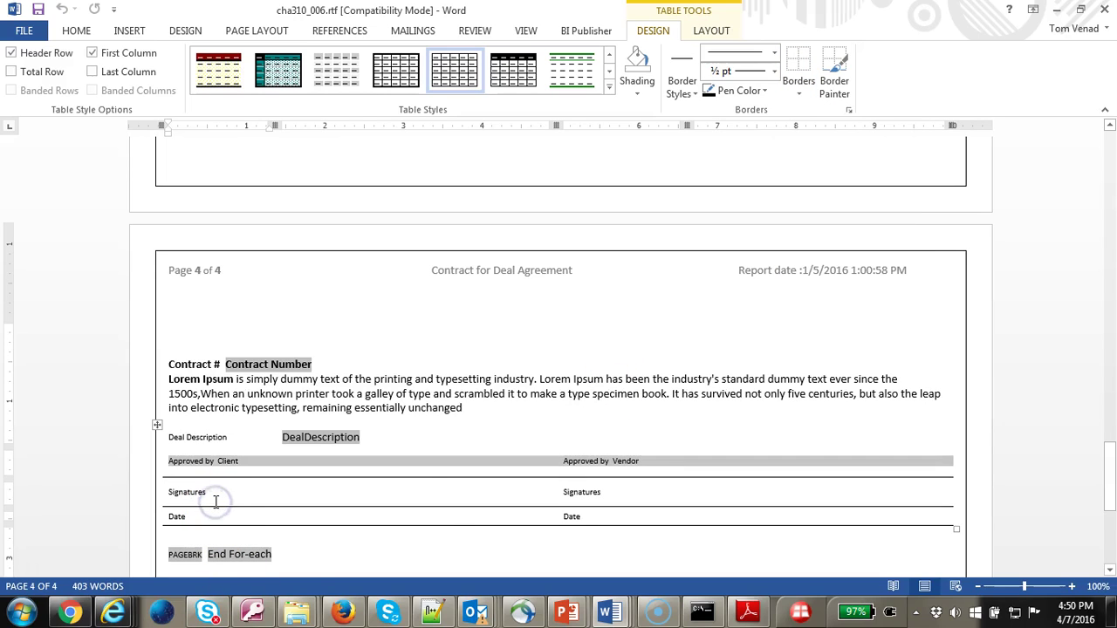
pyautogui.click(213, 520)
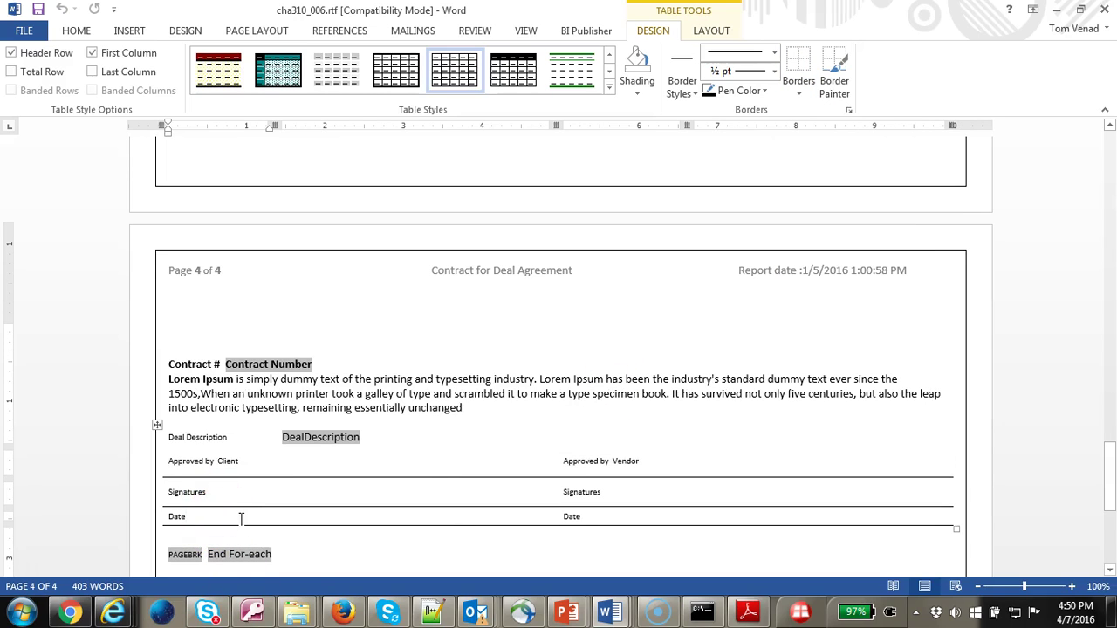